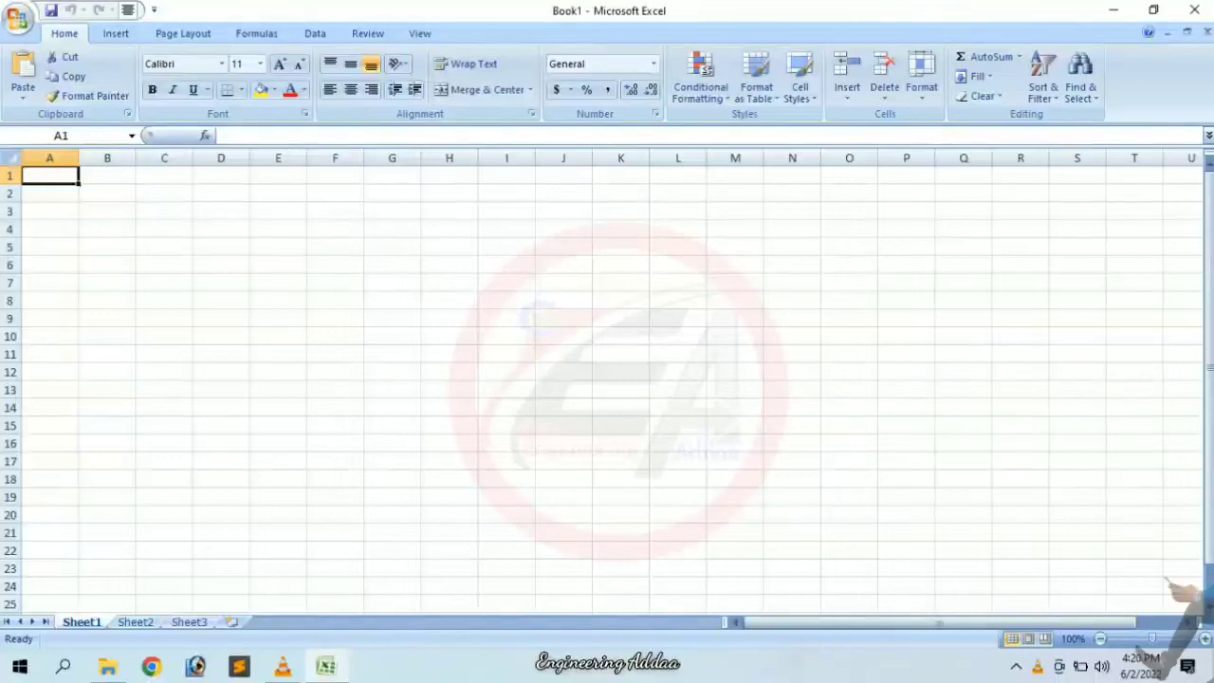
- Return to the Book1 workbook and select cell A2 to start the headers
click(282, 666)
click(325, 666)
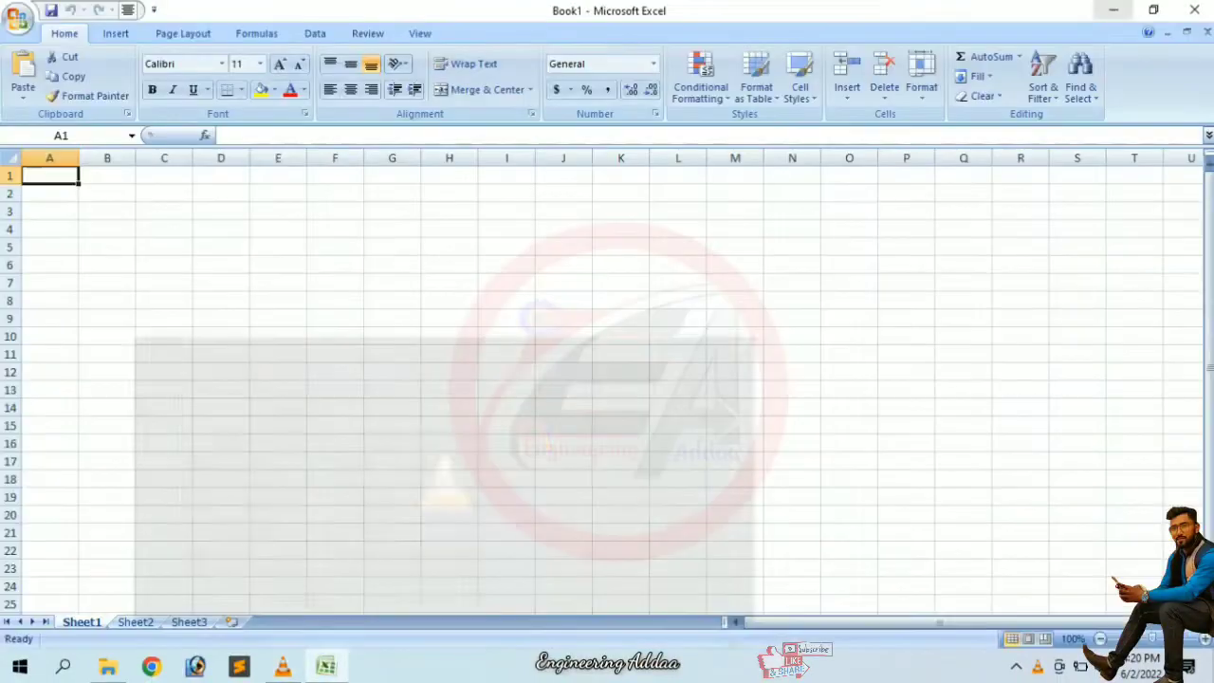
click(450, 282)
click(49, 210)
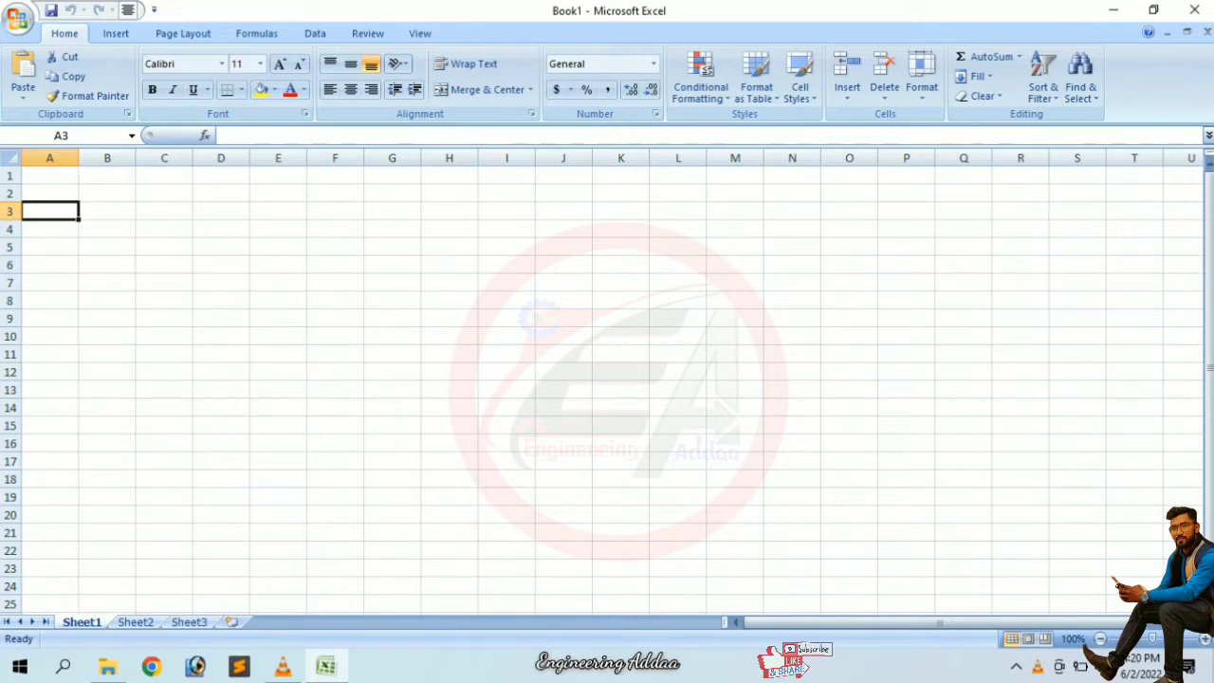
click(107, 300)
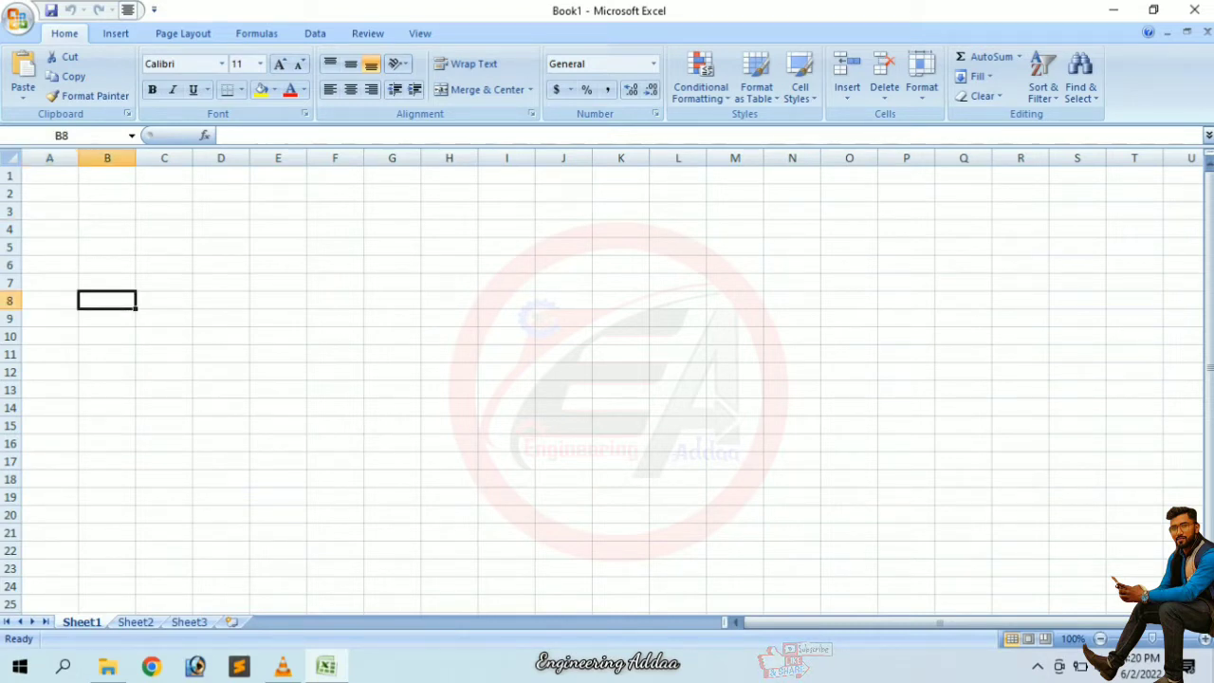
click(49, 210)
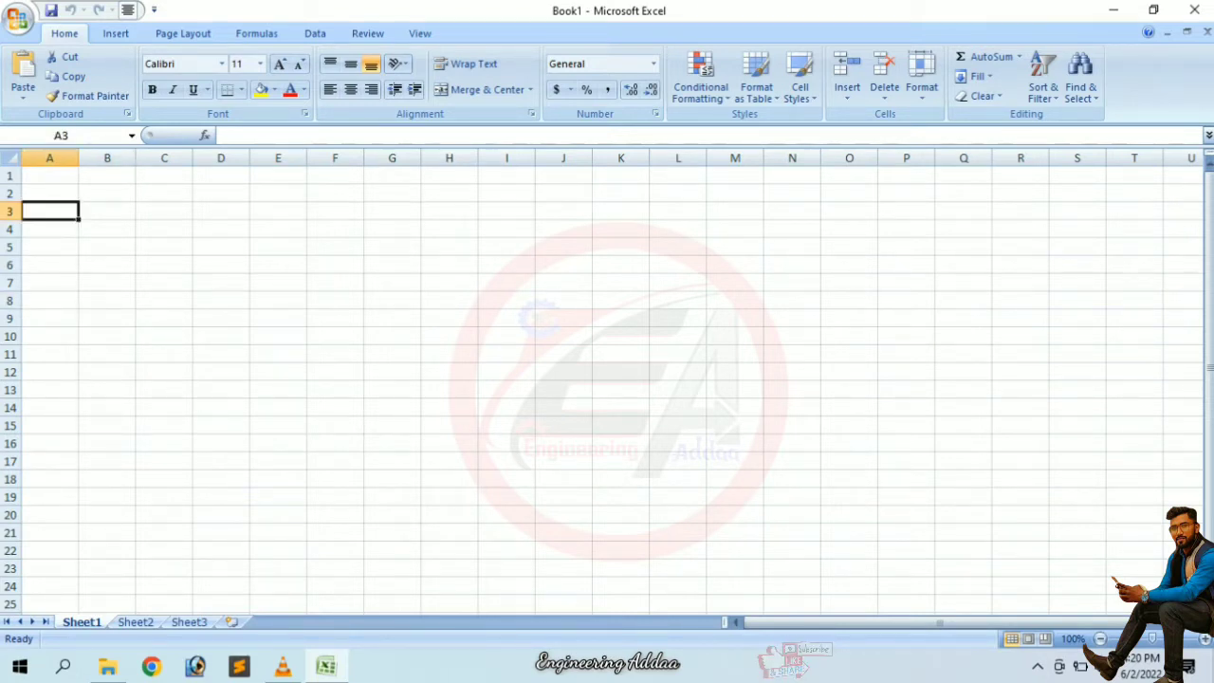
click(50, 192)
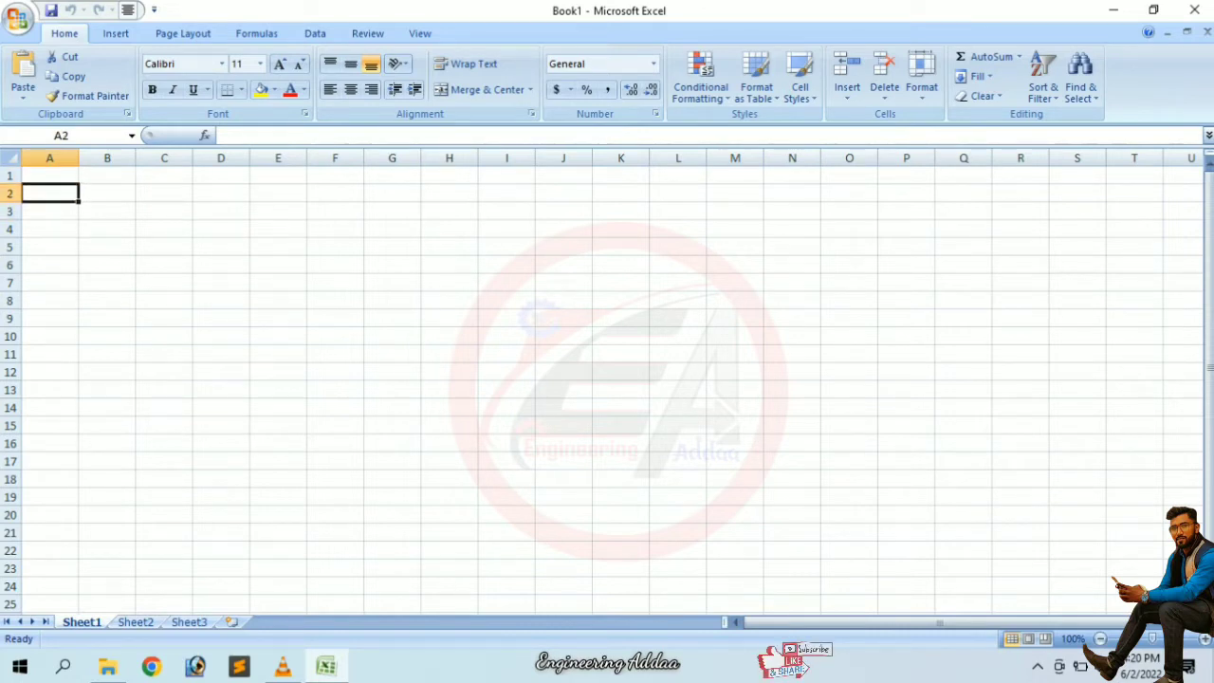
- Enter the headers S.no, Emp ID, Emp Name, Designation and Basic Salary across A2:E2
text(S.no)
key(Tab)
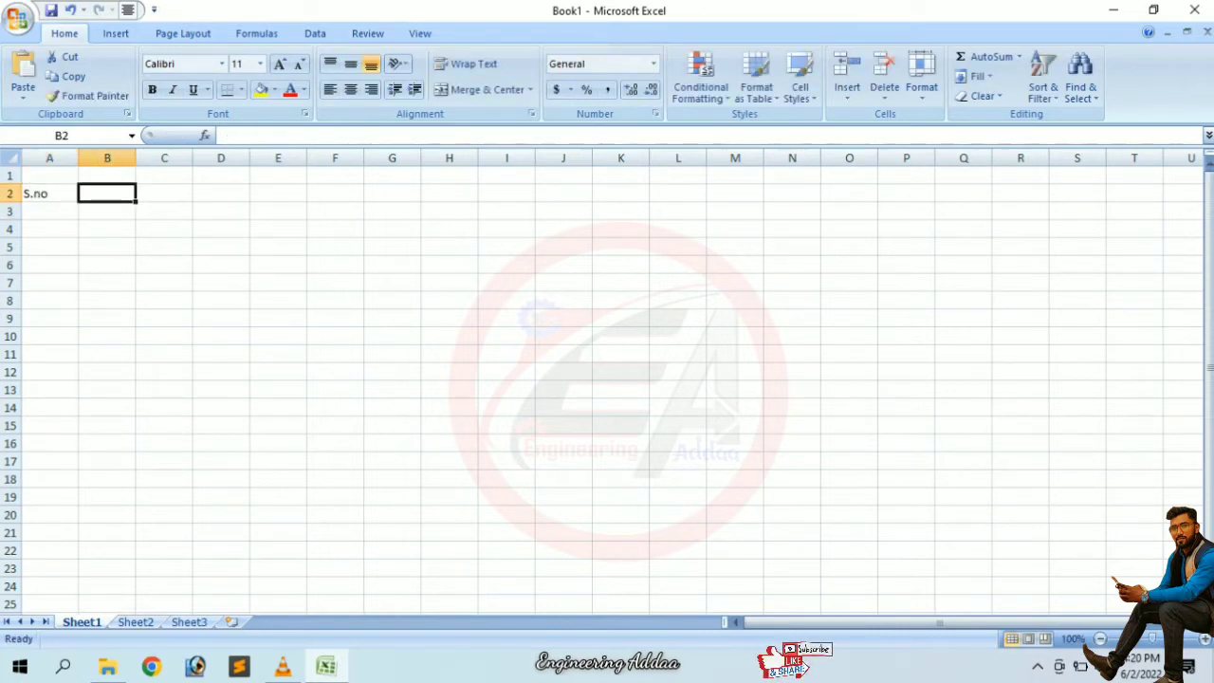
text(Emp ID)
key(Tab)
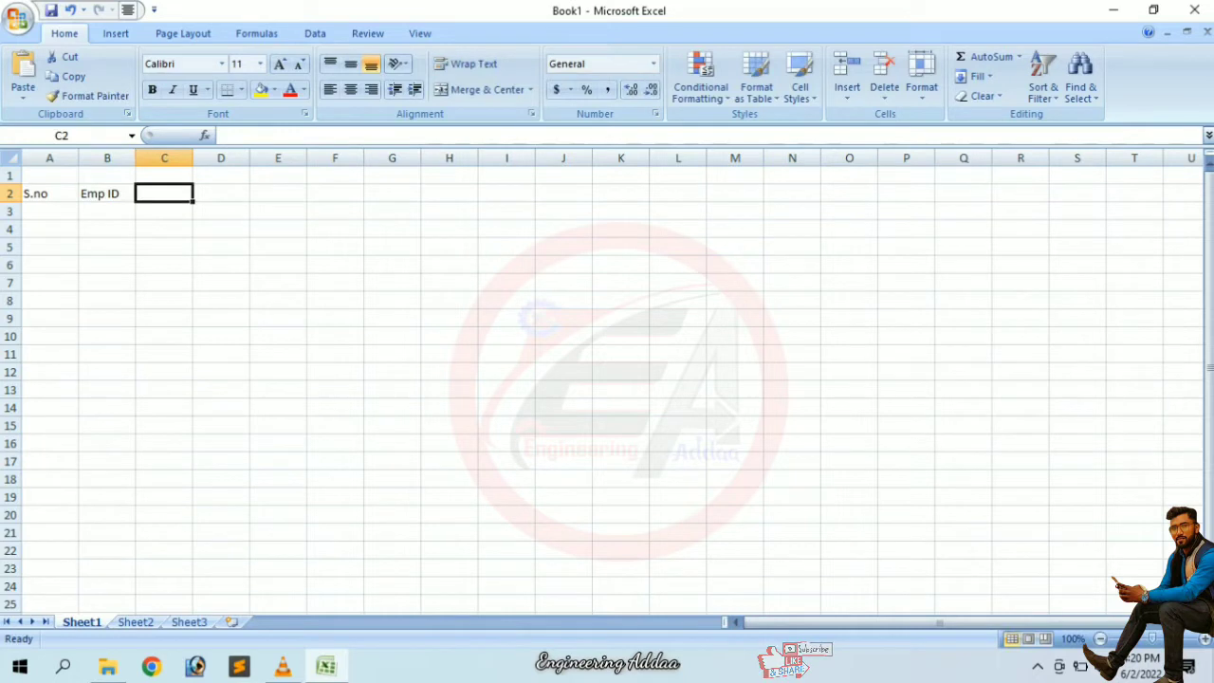
text(Emp Naame)
key(BackSpace)
key(BackSpace)
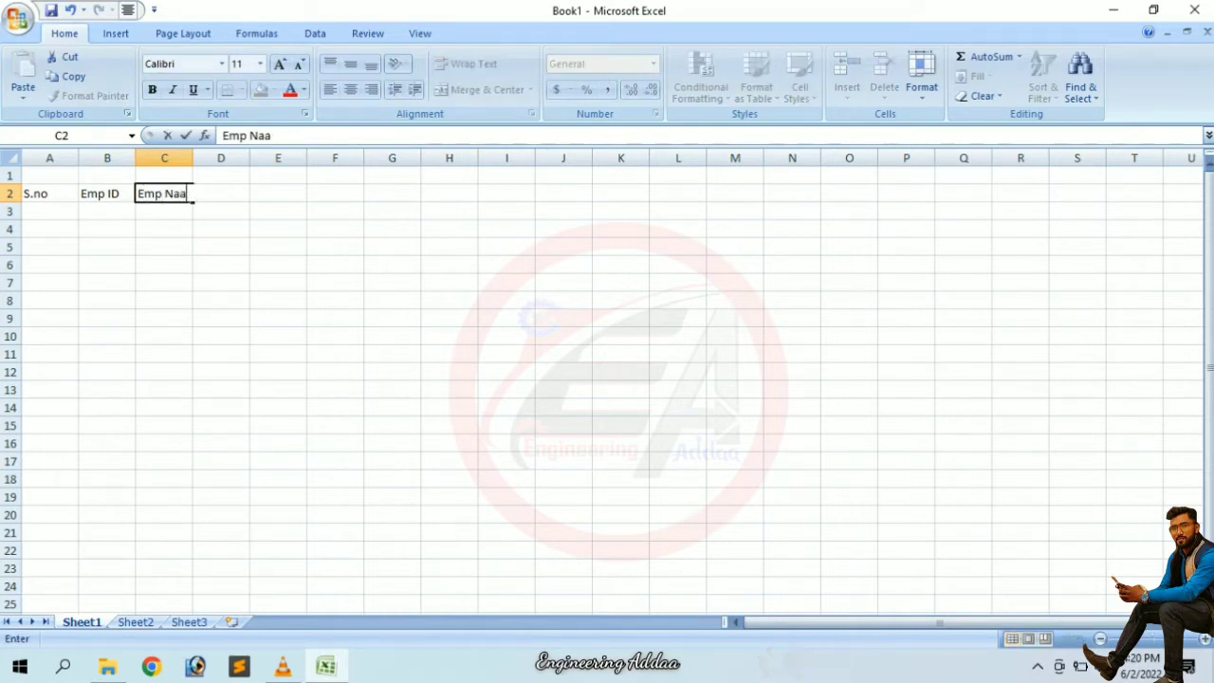
key(BackSpace)
text(me)
key(Tab)
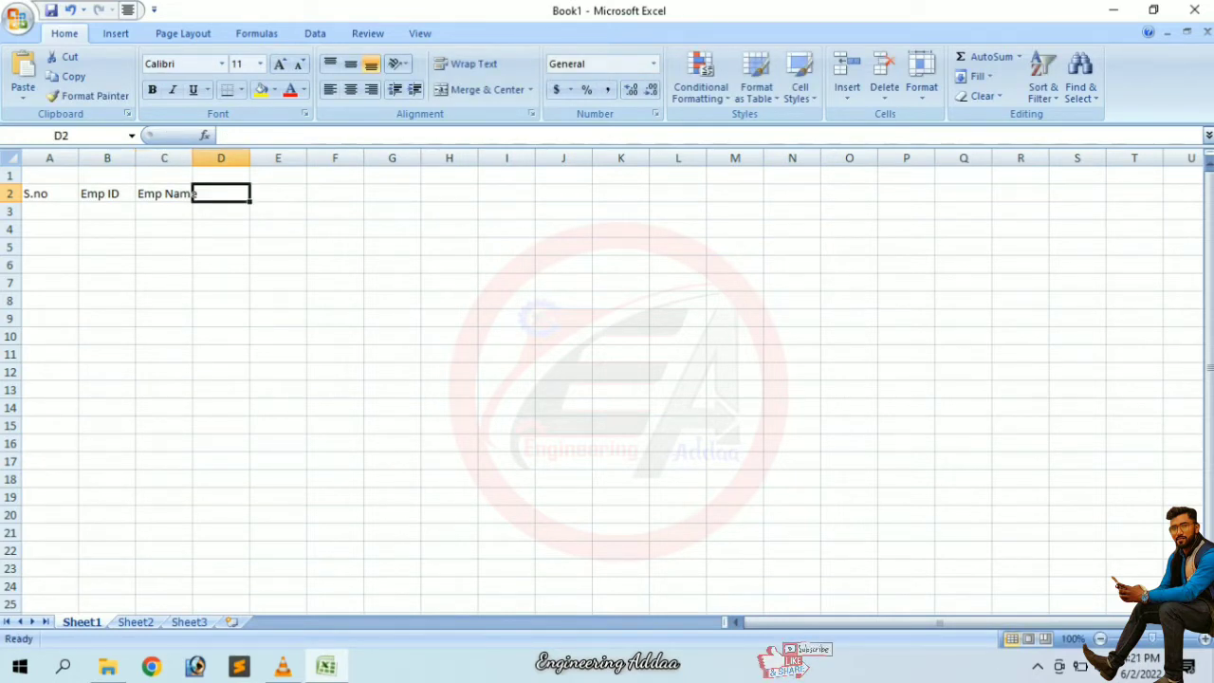
text(Desig)
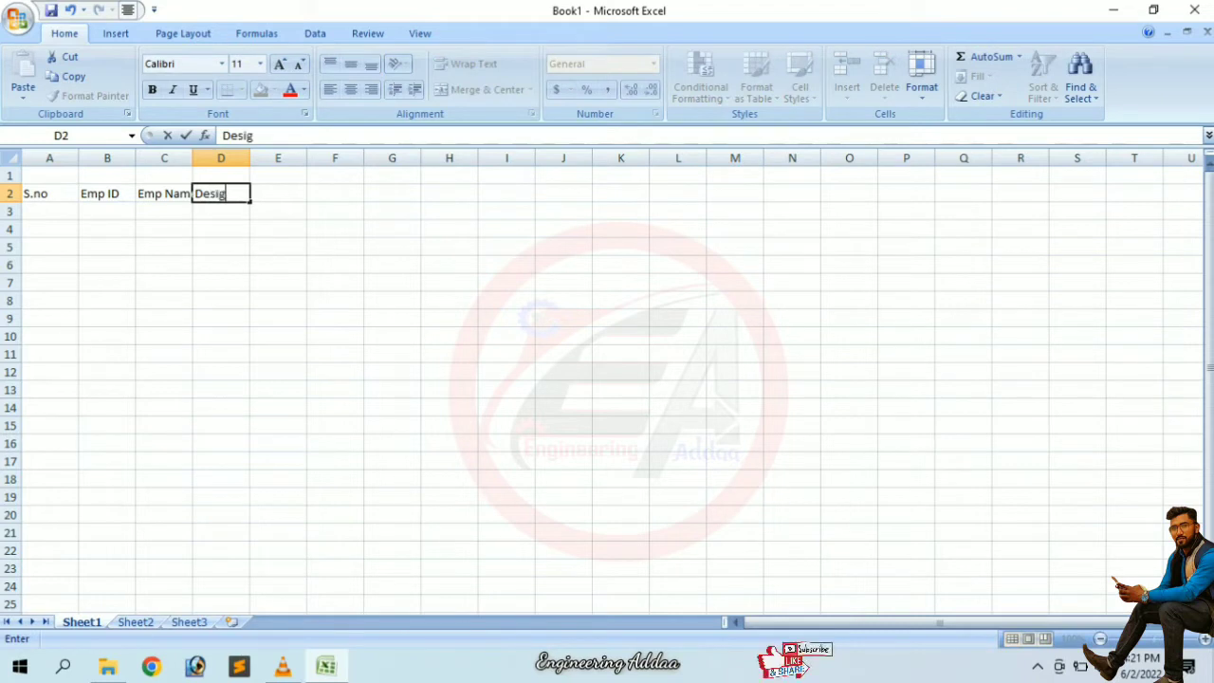
text(nation)
key(Tab)
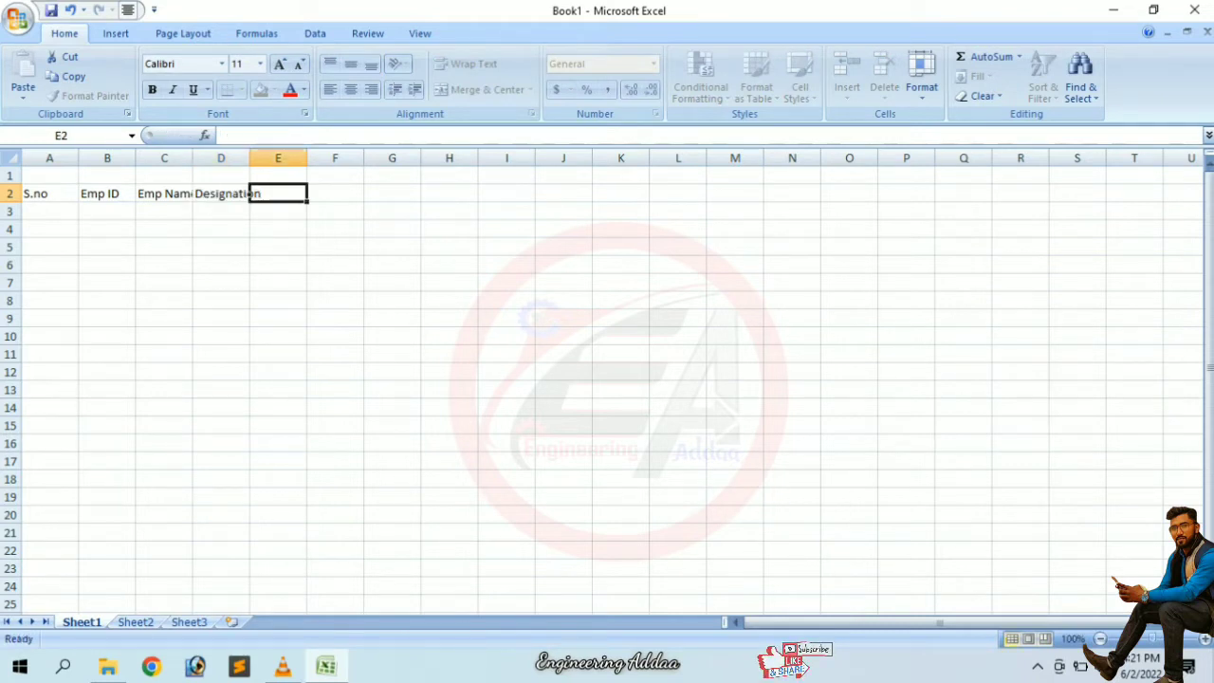
text(Basic)
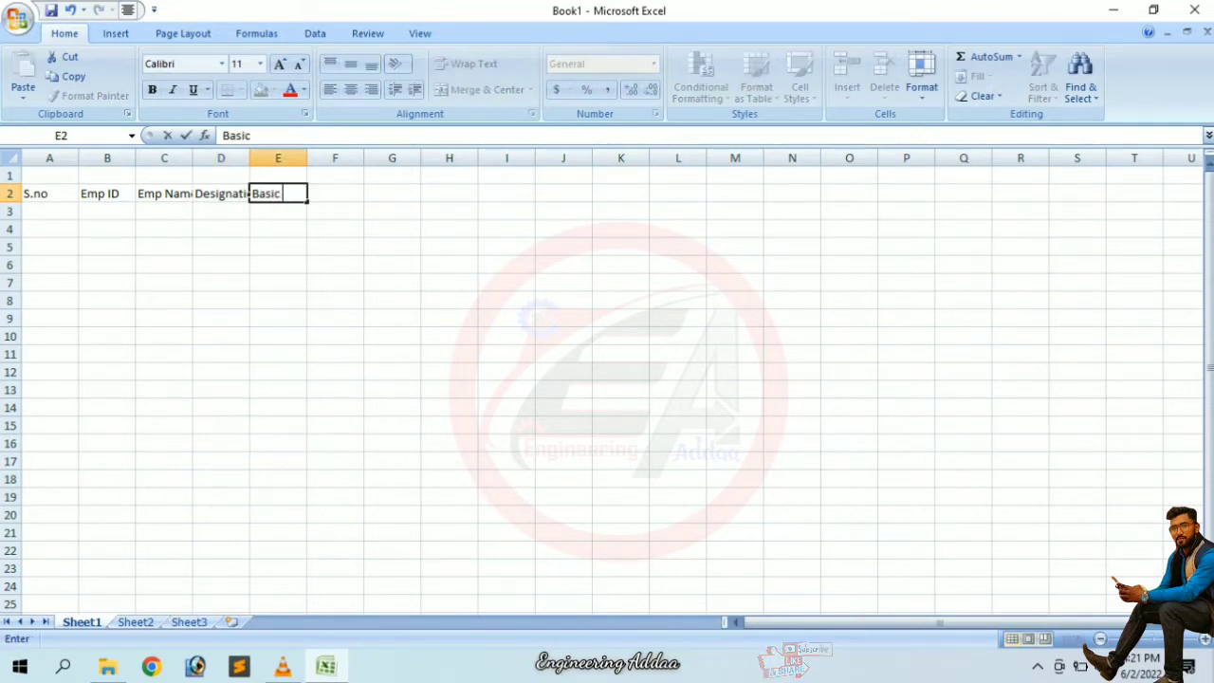
text( Salary)
key(Tab)
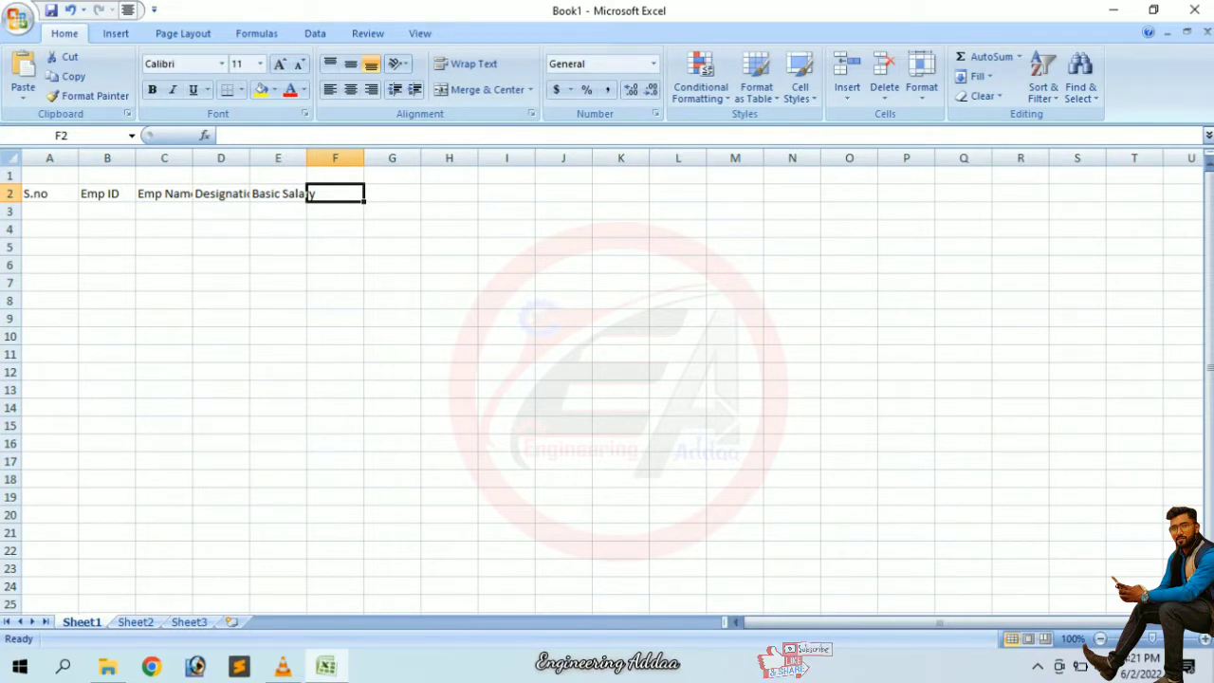
- Merge and center A2:A3, B2:B3, C2:C3, D2:D3 and E2:E3 so each header spans two rows
mouse_move(49, 193)
mouse_down()
mouse_move(50, 211)
mouse_move(108, 211)
mouse_up()
click(487, 90)
key(Tab)
click(486, 89)
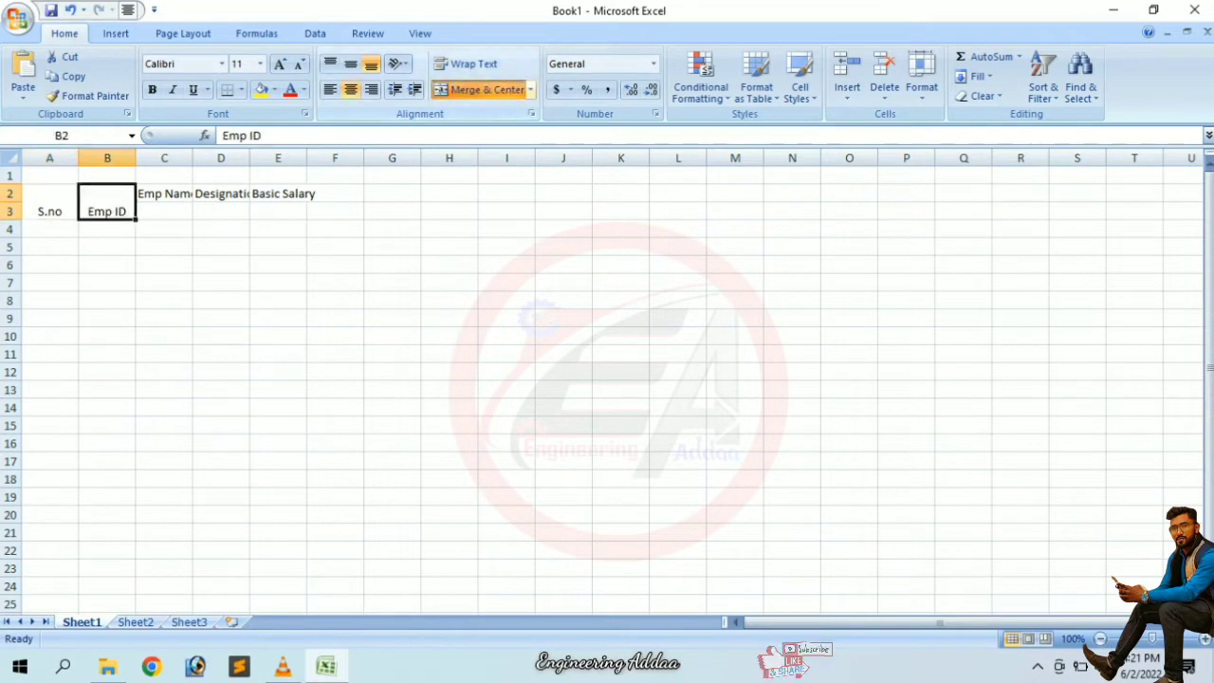
key(Tab)
click(487, 89)
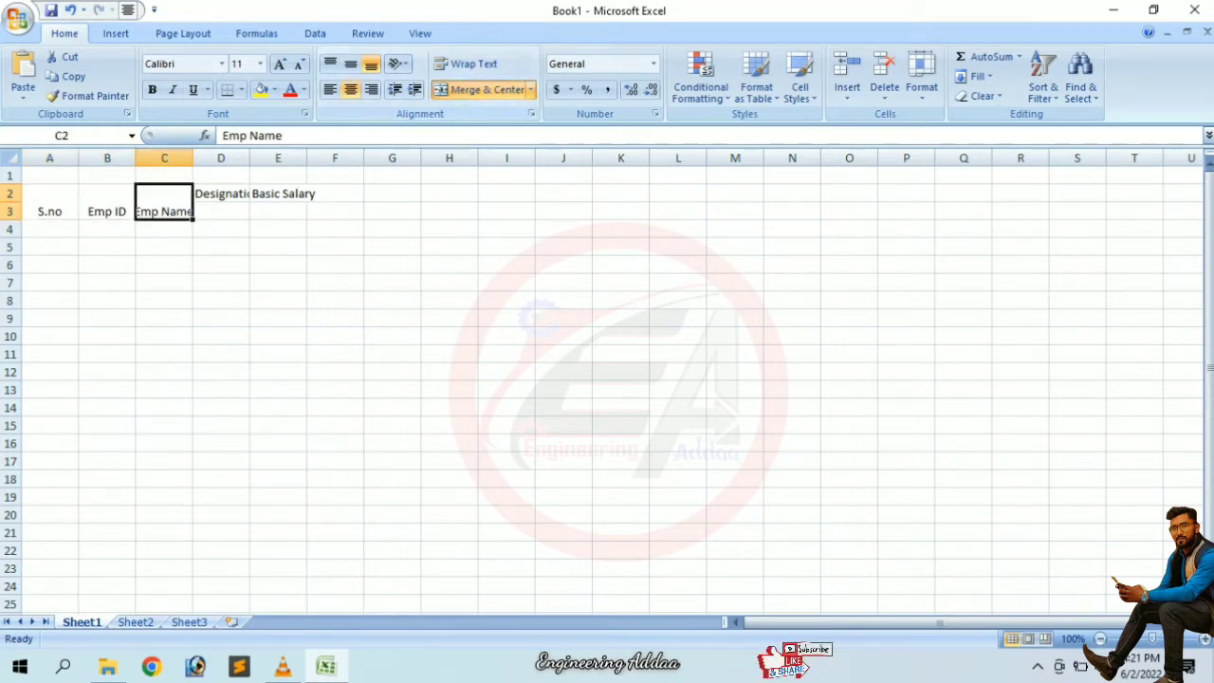
mouse_move(221, 194)
mouse_down()
mouse_move(221, 211)
mouse_move(278, 211)
mouse_up()
click(486, 89)
key(Tab)
click(487, 89)
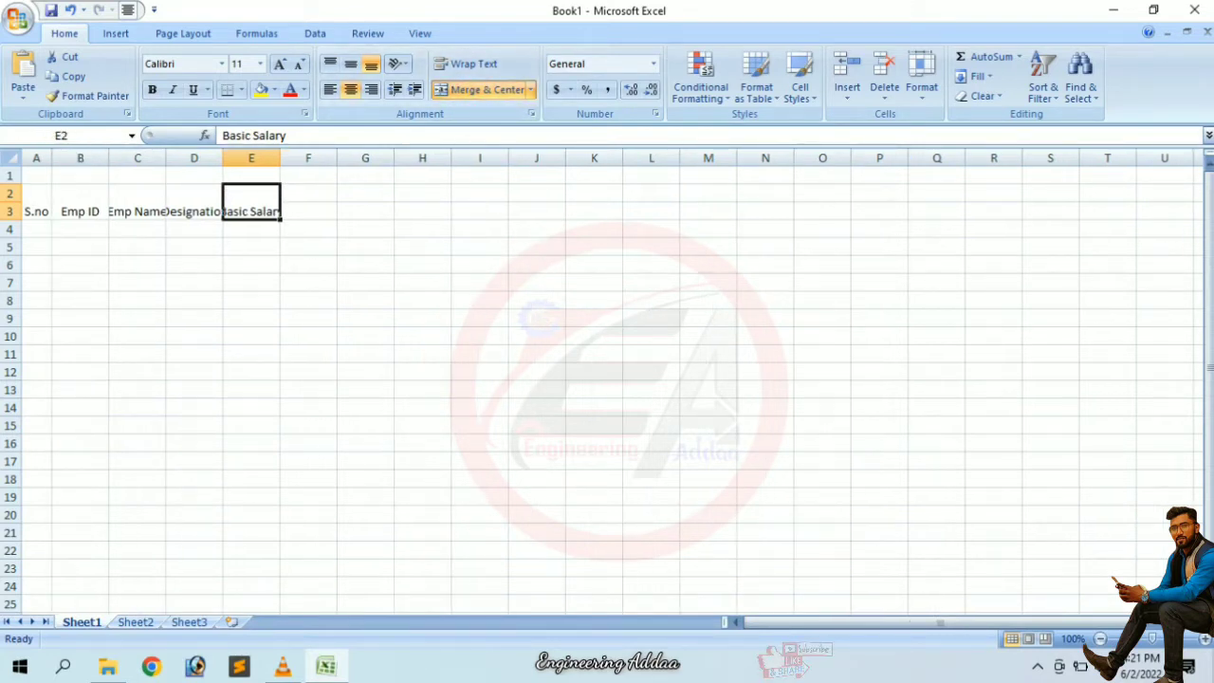
- AutoFit columns B, C, D and E to their header text
double_click(108, 158)
double_click(154, 158)
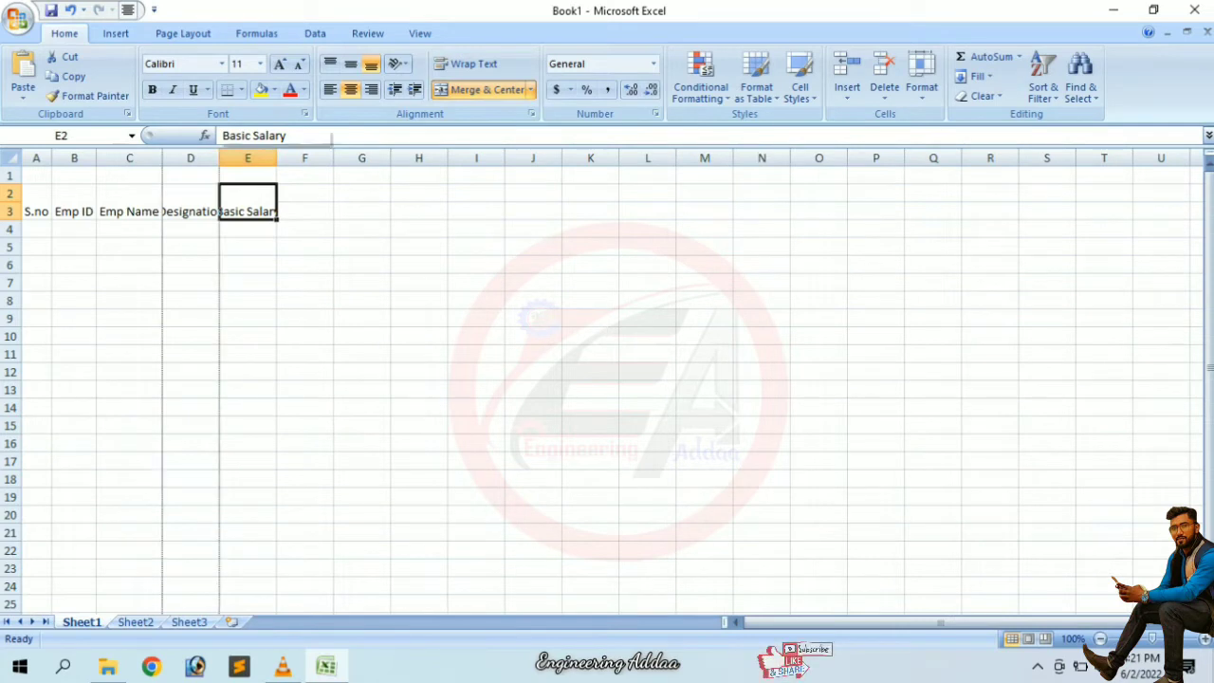
double_click(219, 158)
double_click(292, 158)
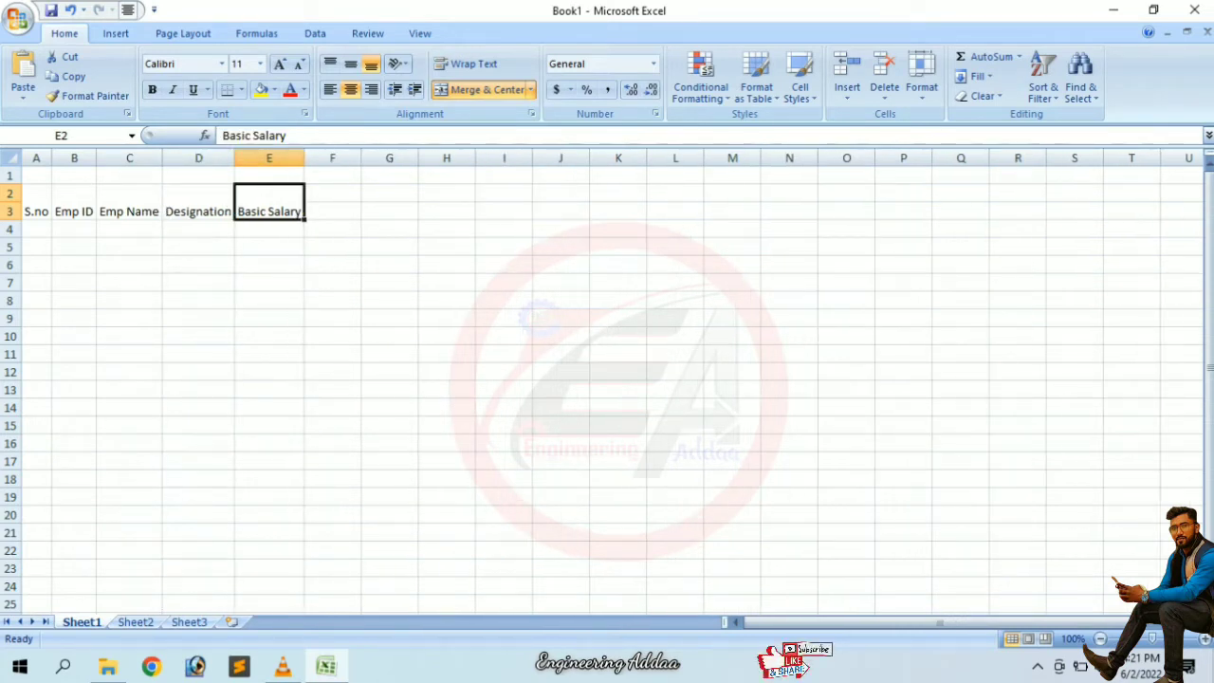
click(332, 211)
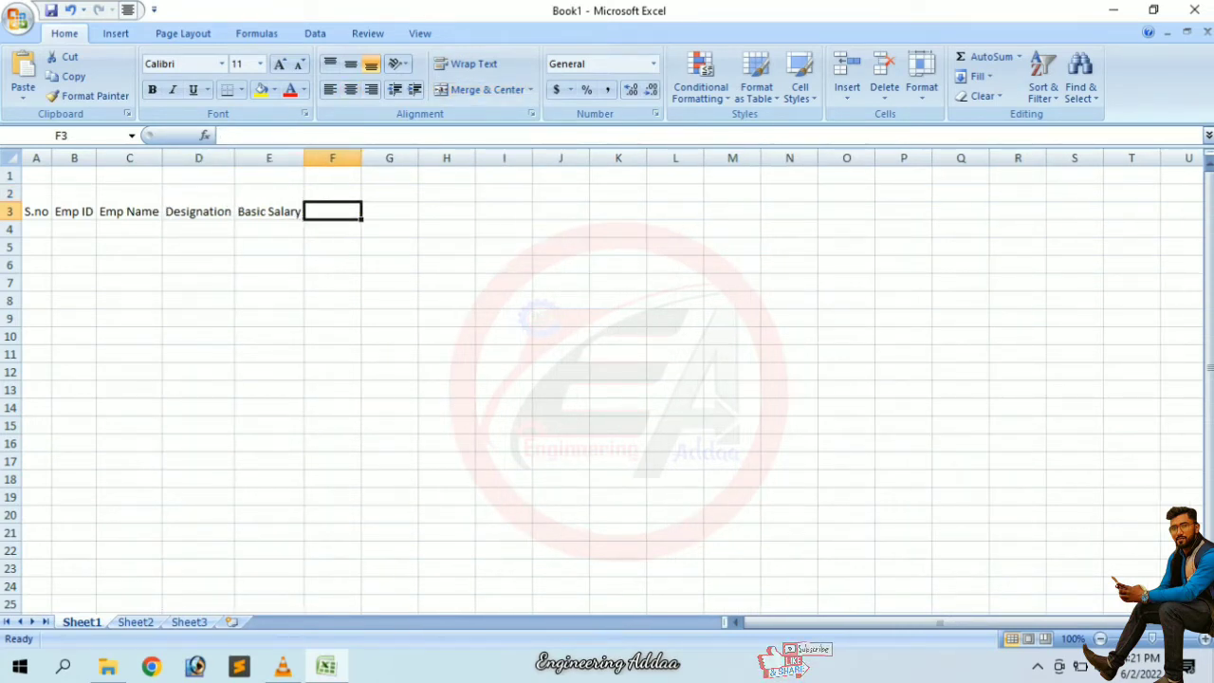
- Type Conveyance, House Rent, Medical and P.F into cells F3 through I3
text(Co)
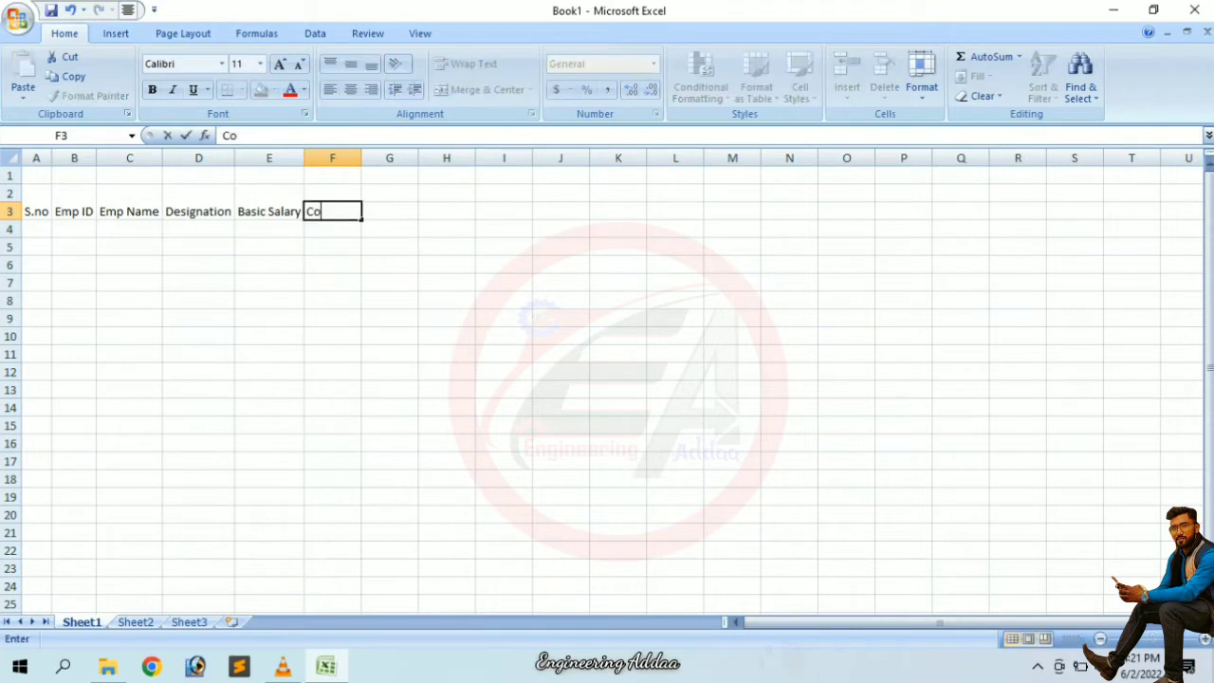
text(nve)
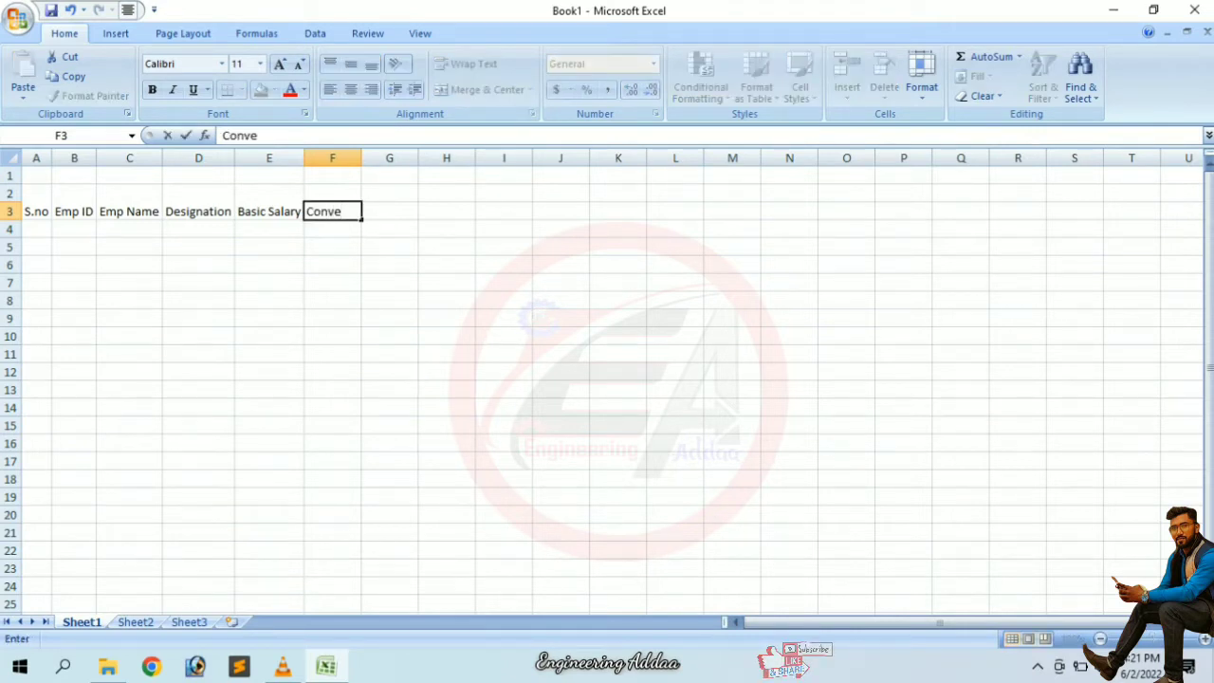
text(y)
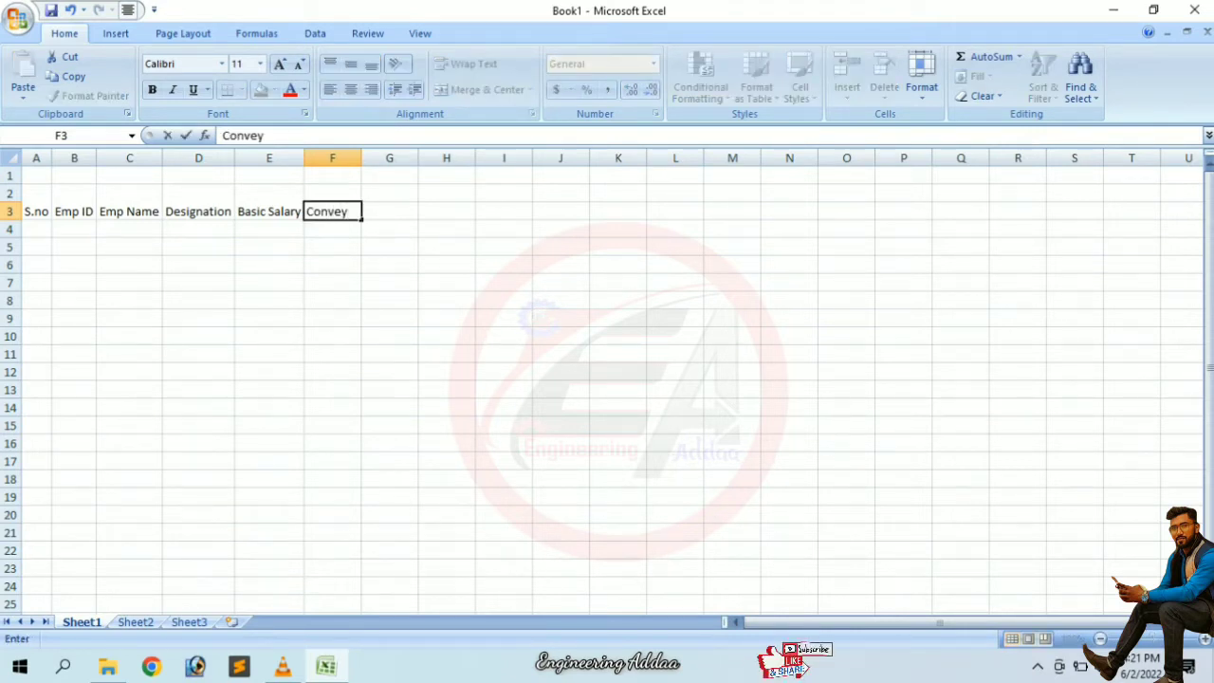
text(ance)
key(Tab)
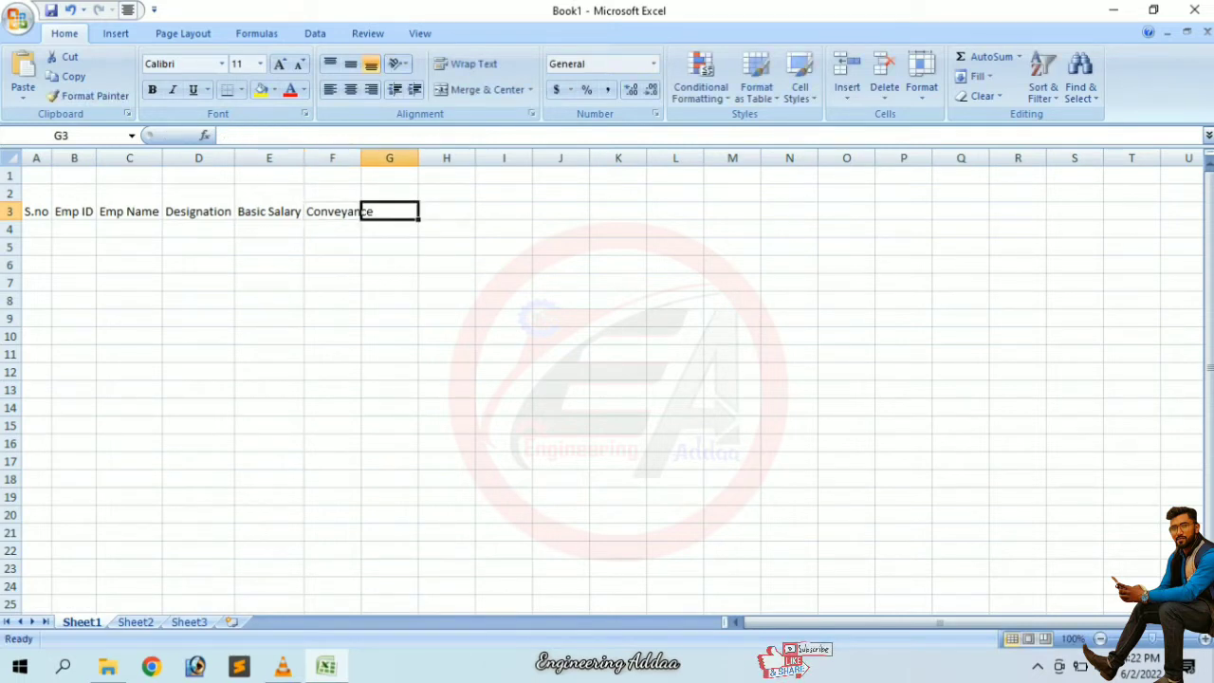
text(House Ren)
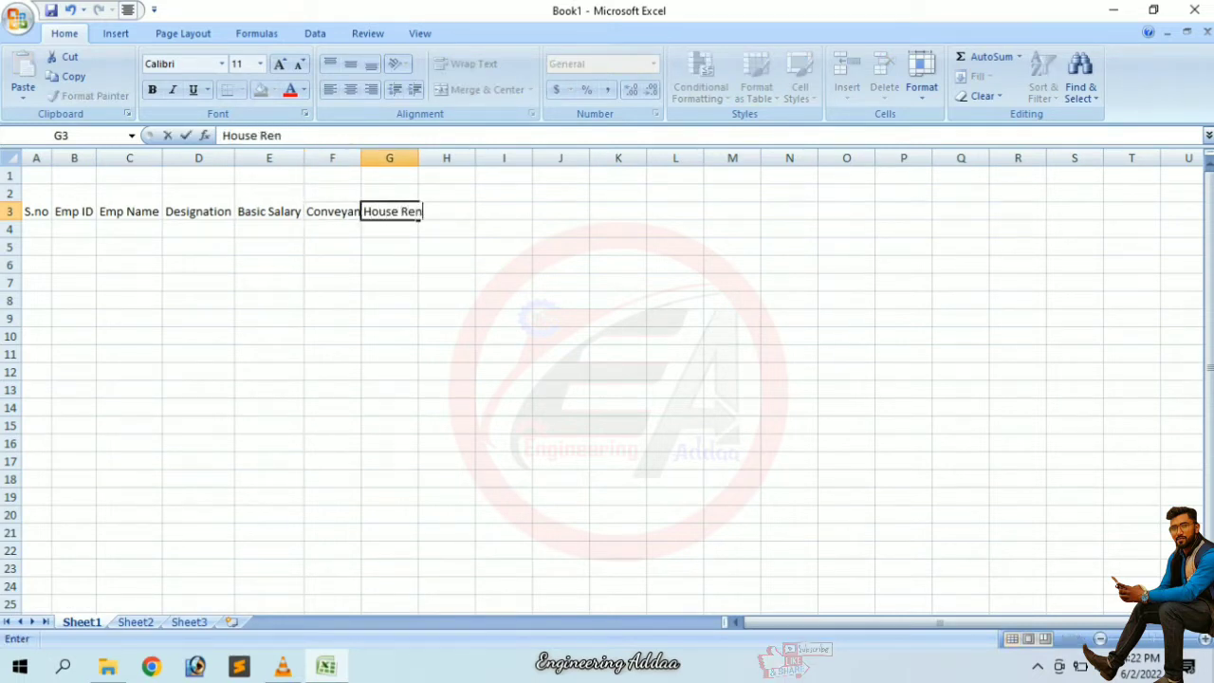
text(t)
key(Tab)
text(Me)
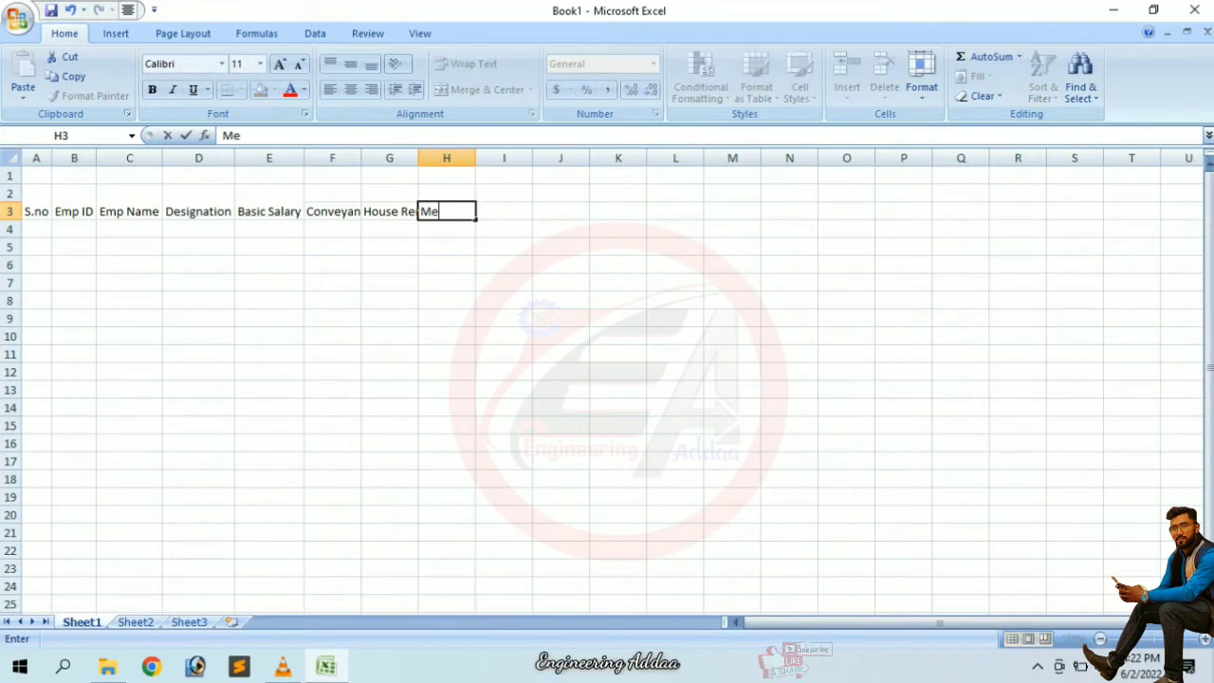
text(dical)
key(Tab)
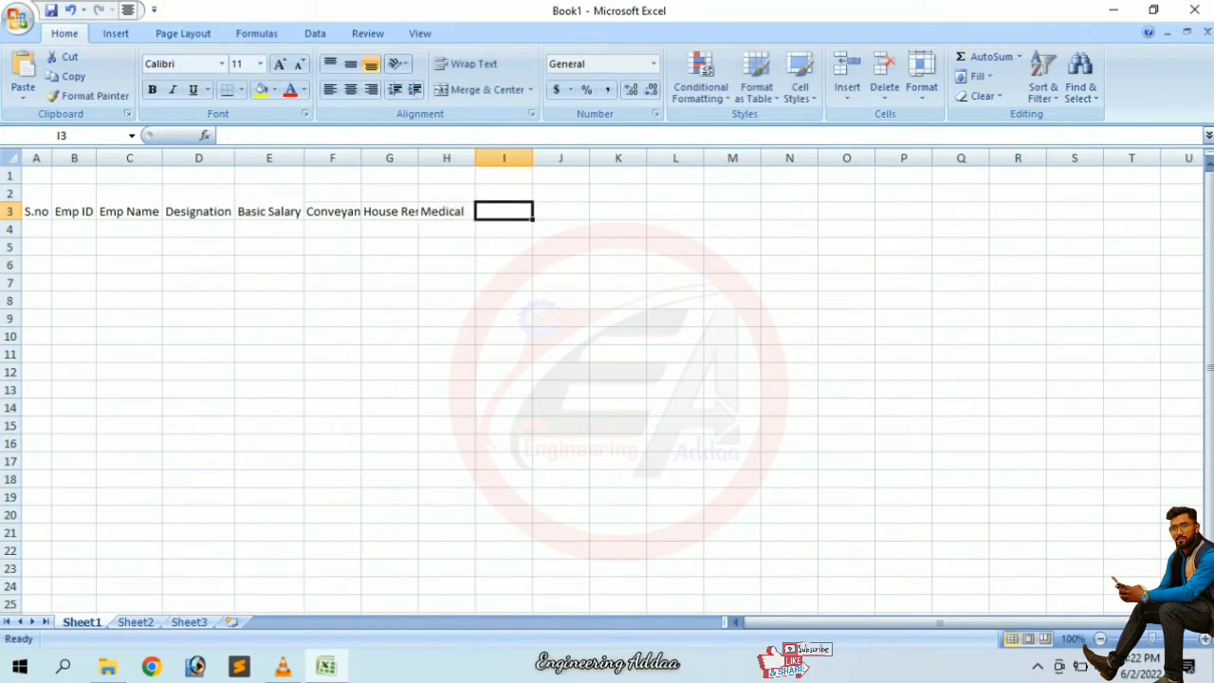
text(P.F)
key(BackSpace)
text(.F)
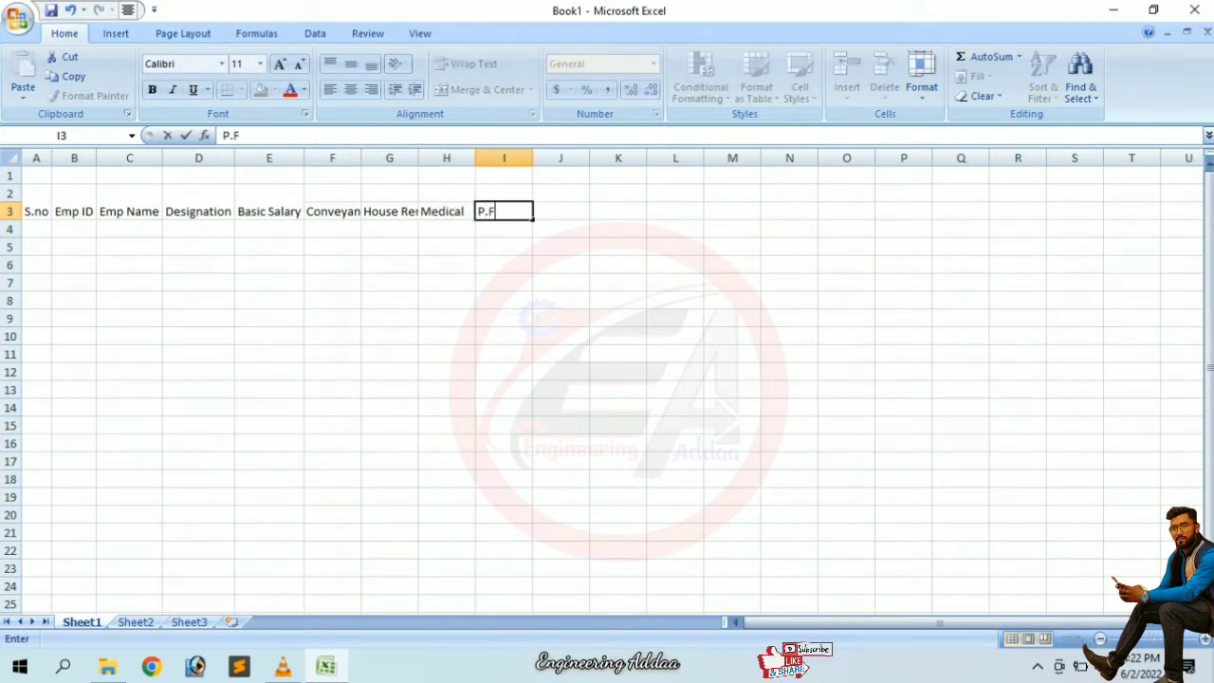
key(Tab)
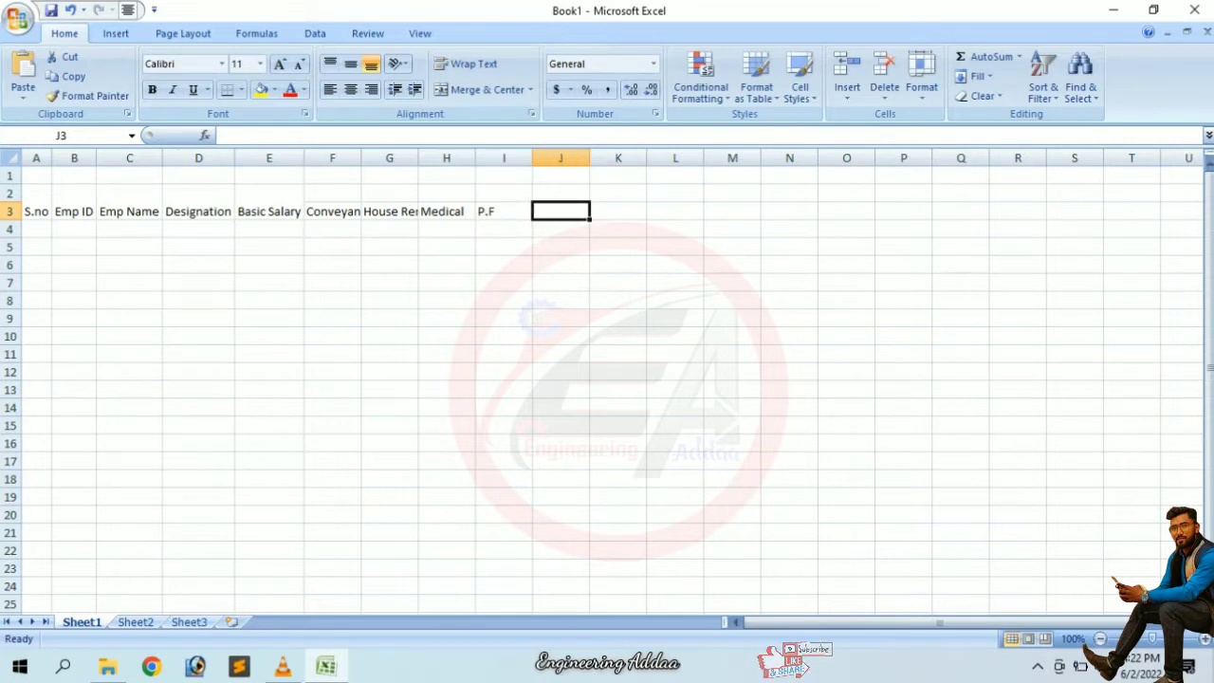
- Undo a premature F2:I2 merge and AutoFit columns F, G and H to their headers
click(389, 193)
drag(333, 194, 504, 194)
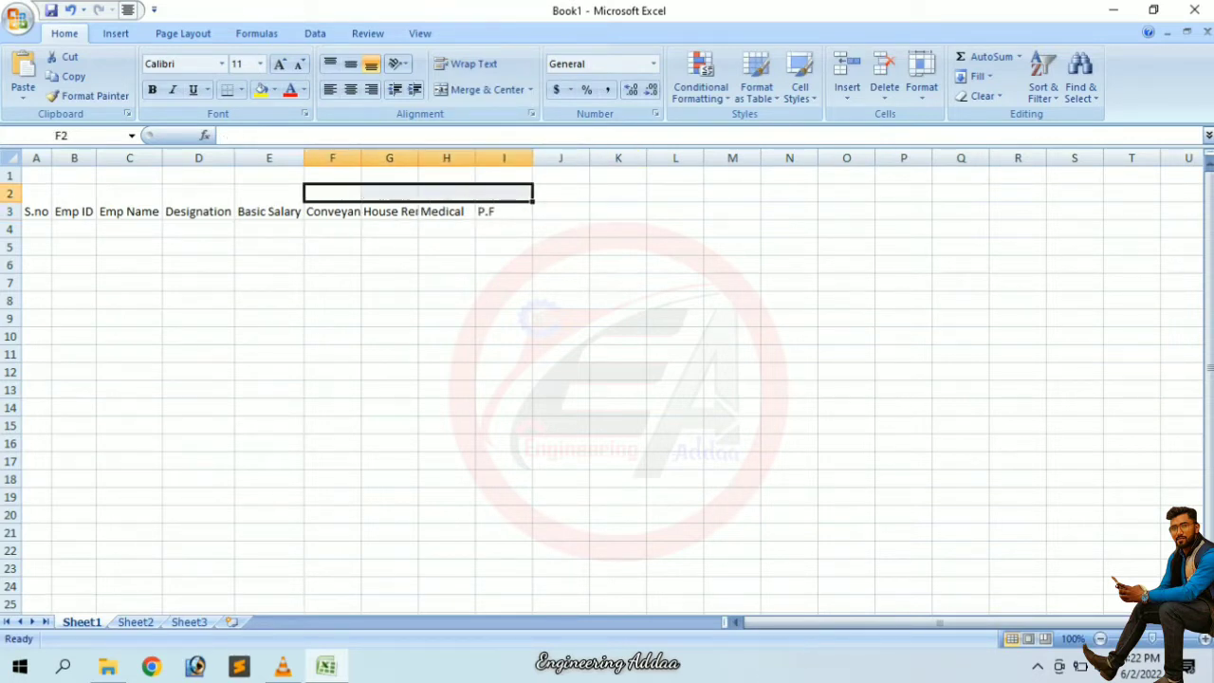
click(482, 89)
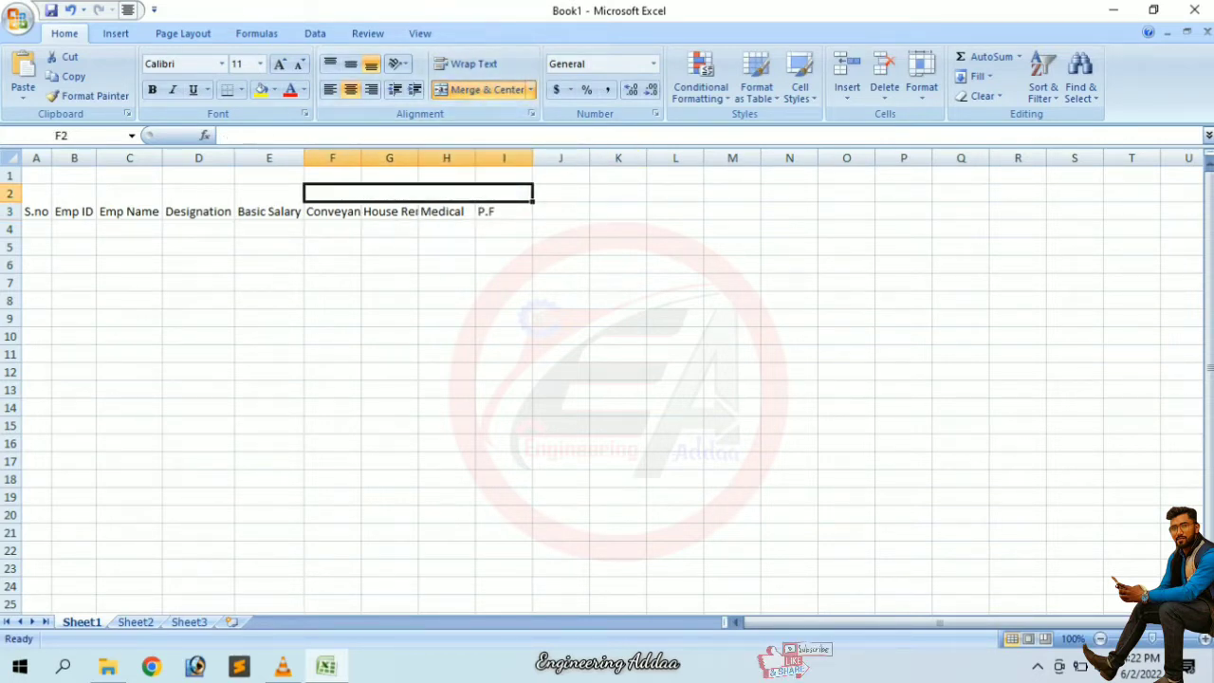
key(ctrl+z)
click(446, 318)
click(332, 212)
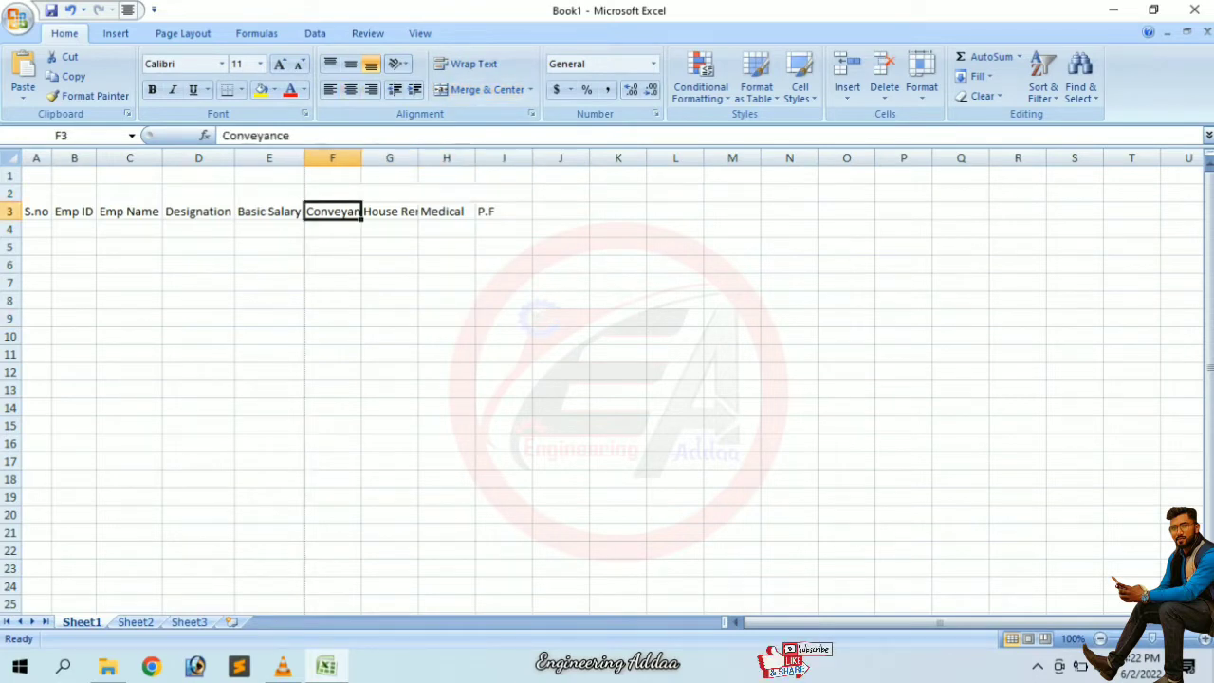
double_click(362, 157)
double_click(434, 158)
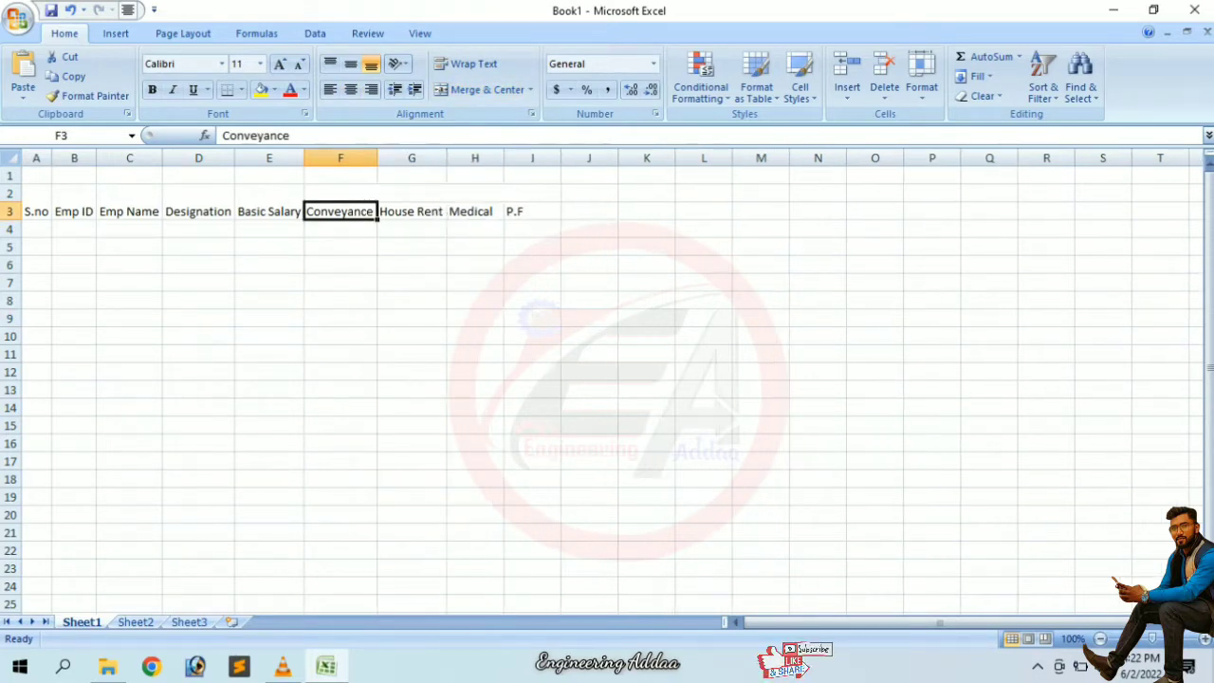
double_click(504, 157)
- Merge and center F2:I2 with the title PAYMENTS & ALLOWANCE
drag(341, 193, 526, 194)
click(479, 89)
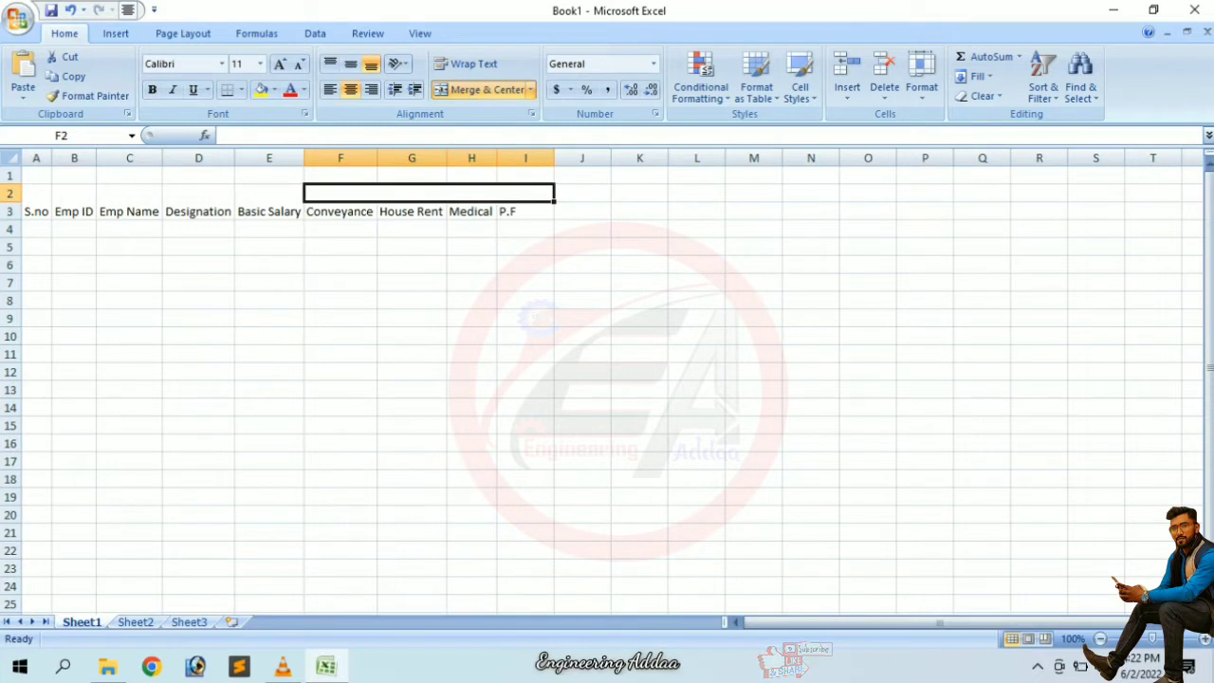
text(P)
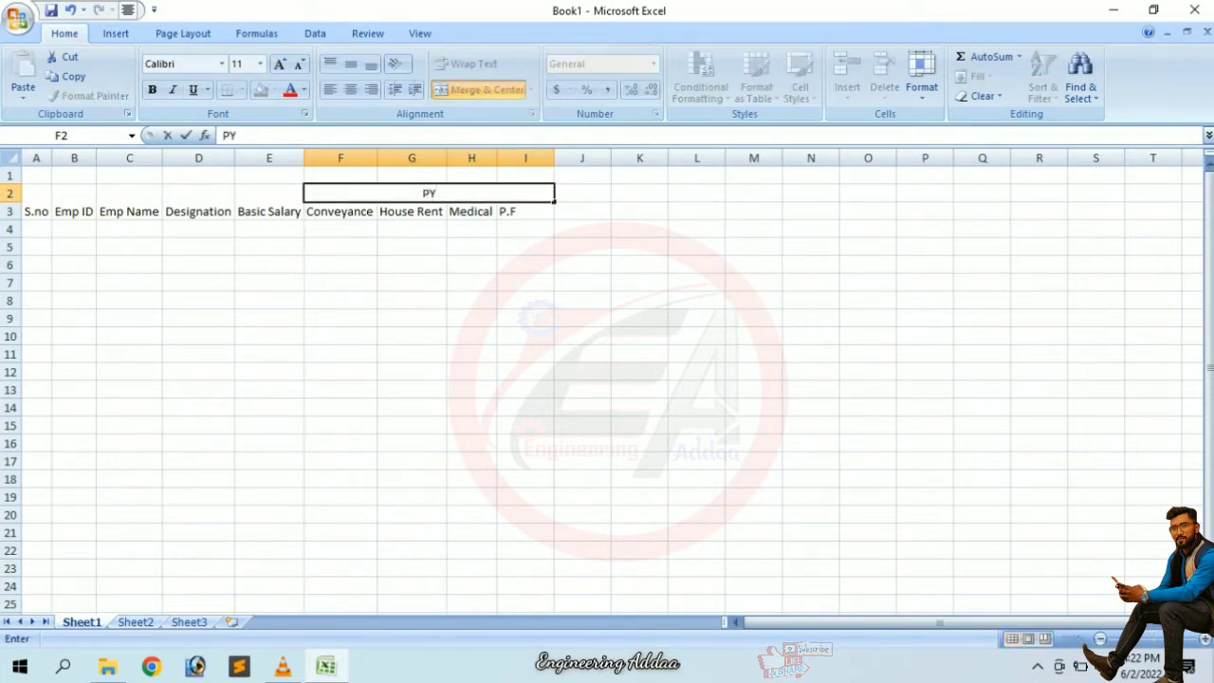
text(AYME)
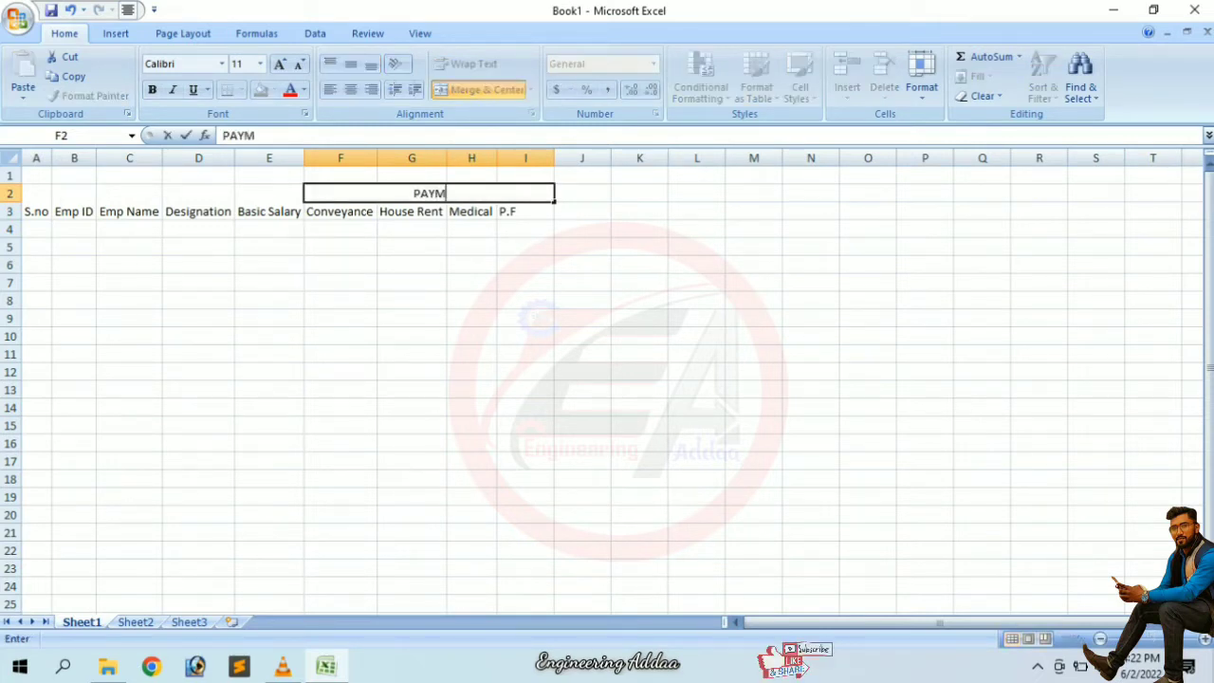
text(NTS)
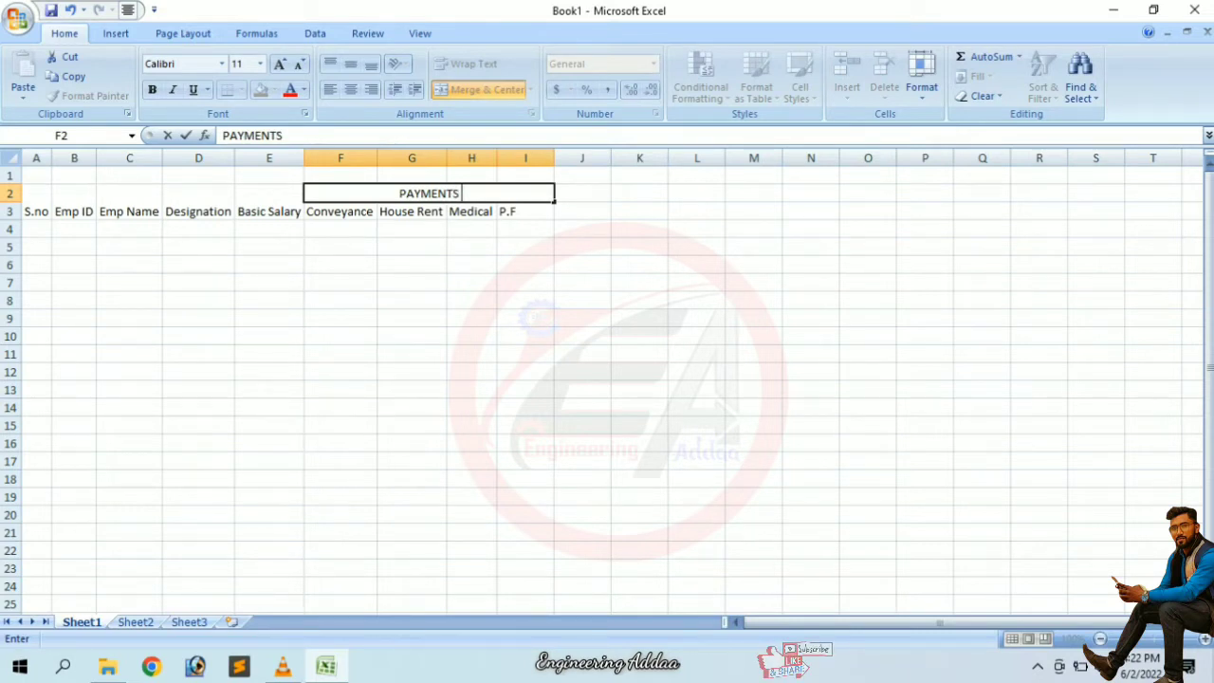
text( & AL)
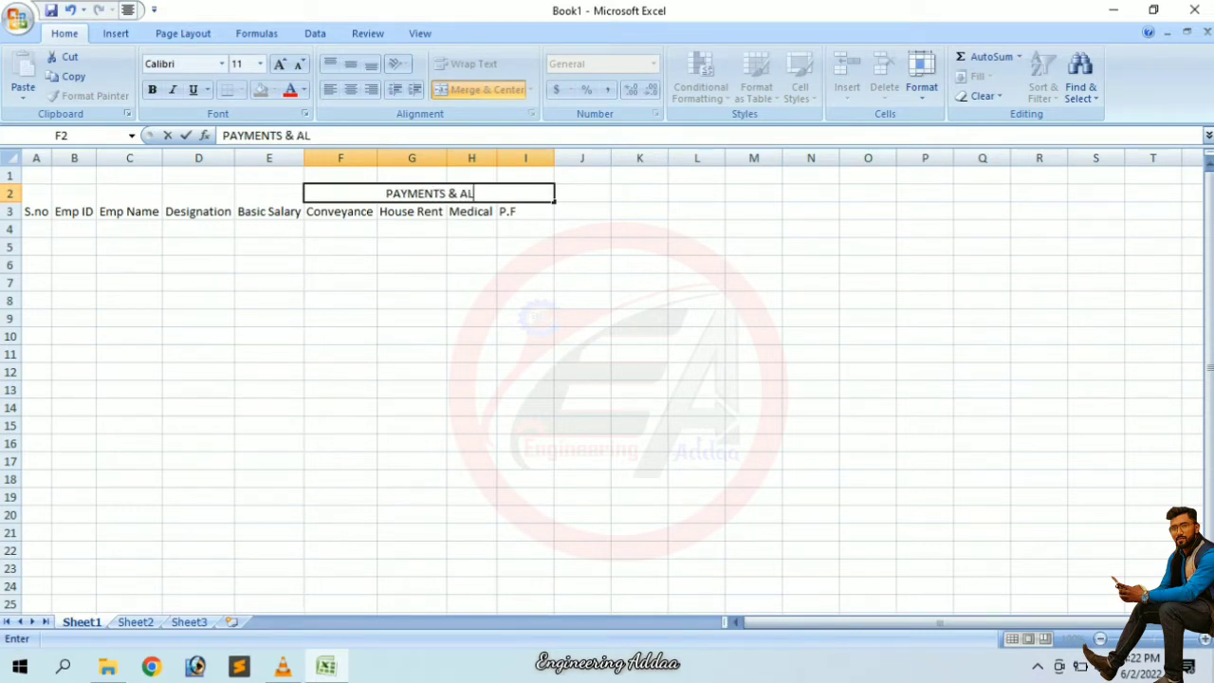
text(LOWA)
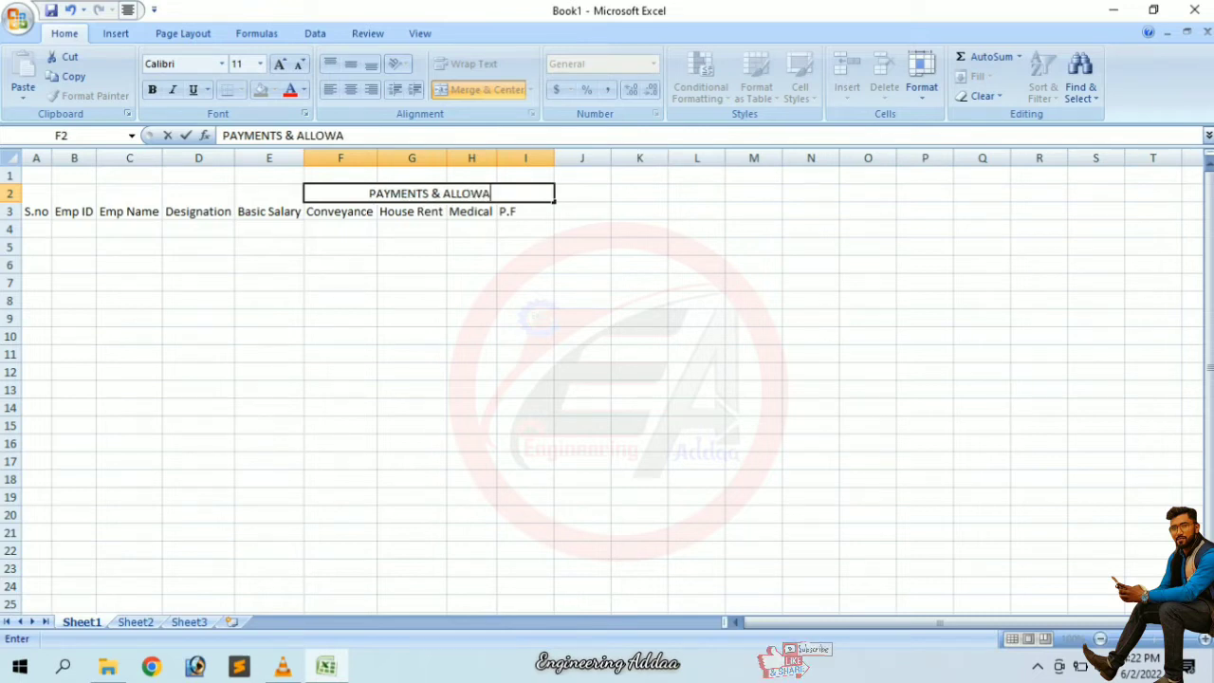
text(NCE)
key(Tab)
key(Left)
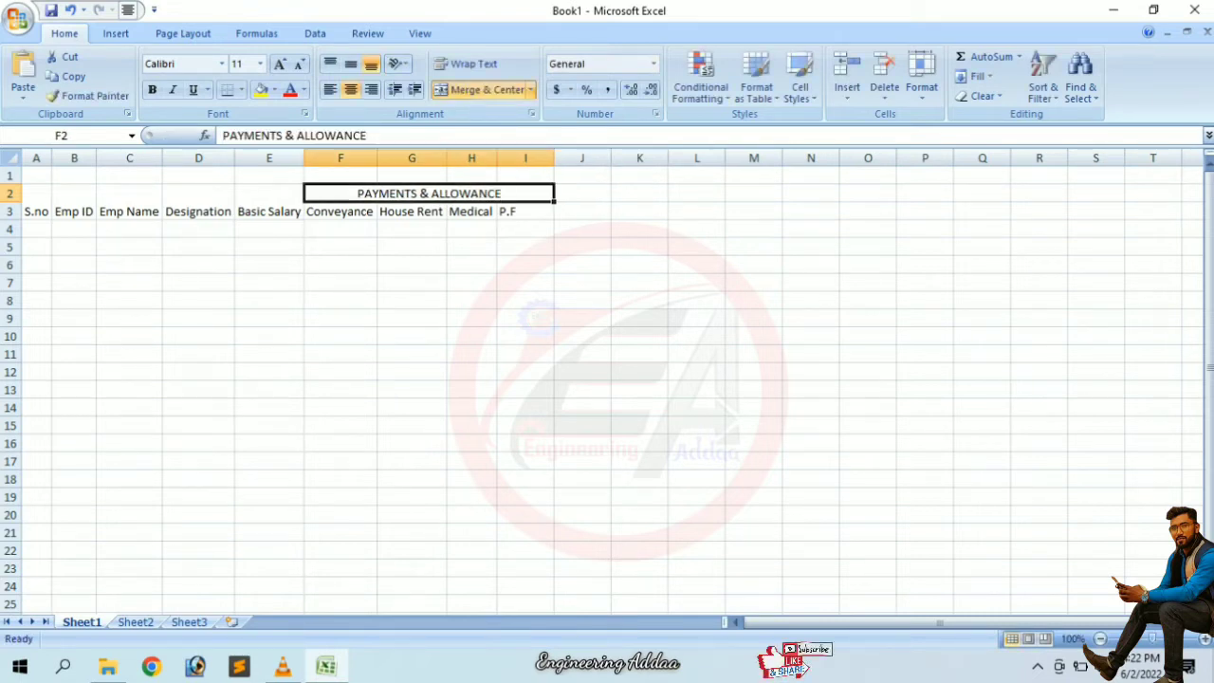
key(Down)
key(Left)
key(Left)
key(Left)
key(Left)
key(Left)
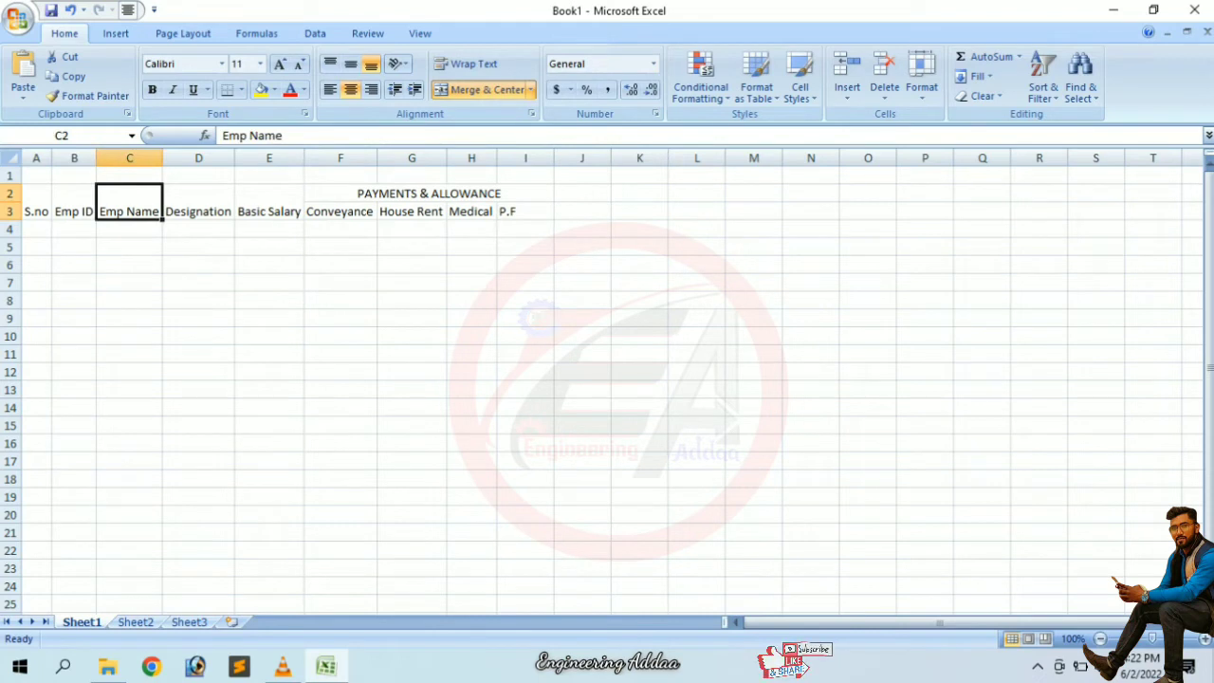
- Enter the headers Over Time, Leave and Wages in J3, K3 and L3
key(Right)
key(Right)
key(Right)
key(Right)
key(Right)
key(Right)
key(Right)
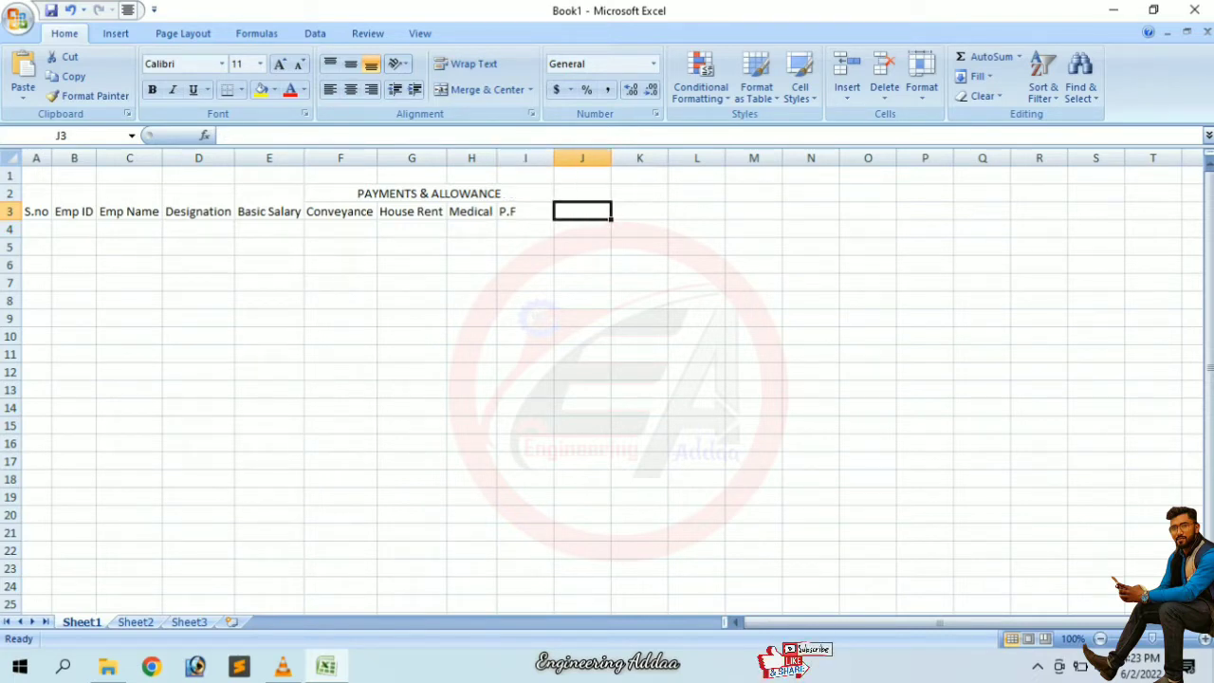
text(o)
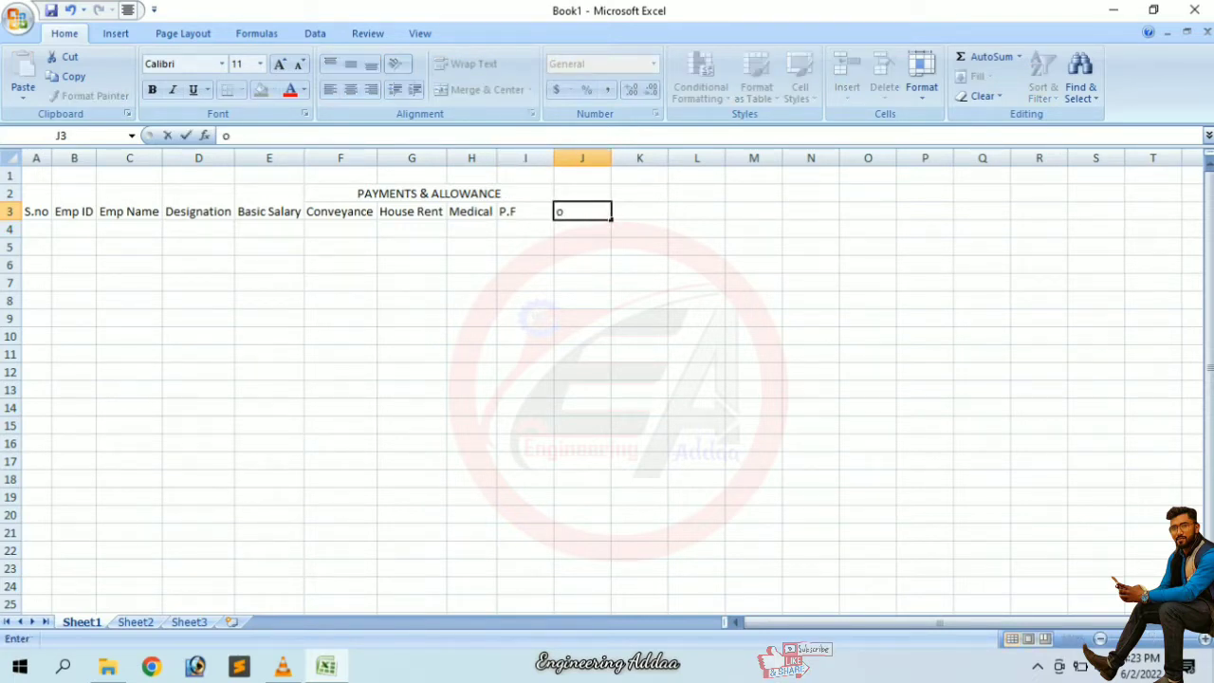
key(BackSpace)
text(Over)
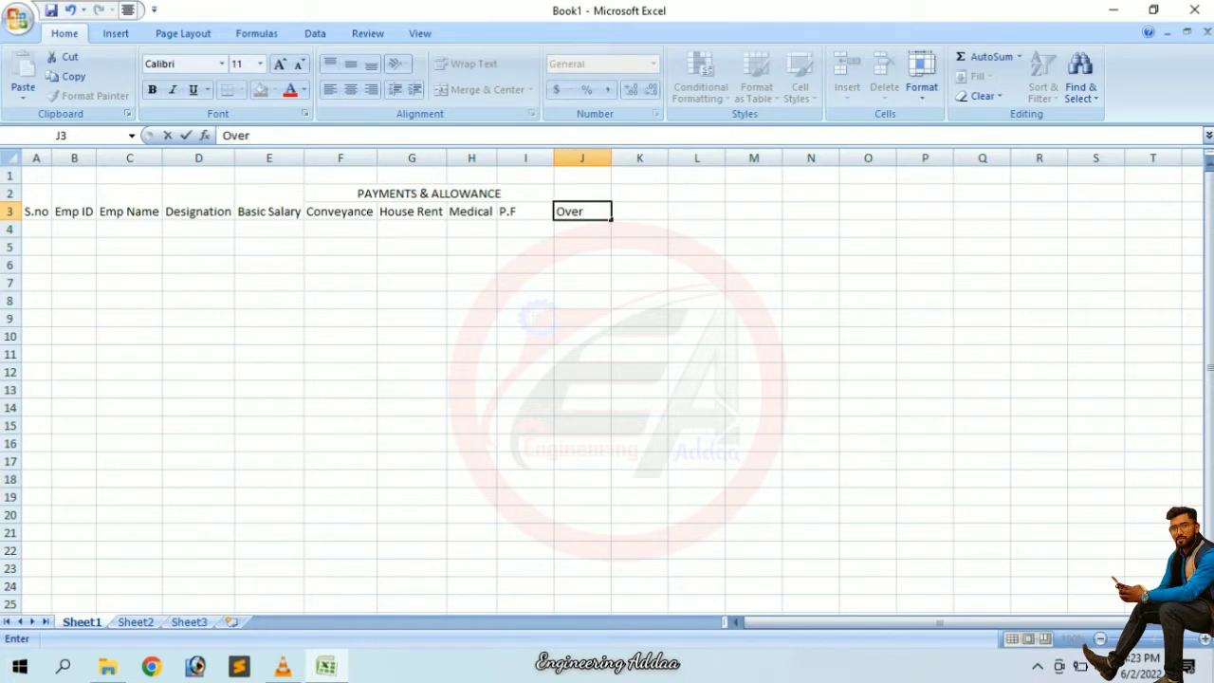
text( Time)
click(640, 210)
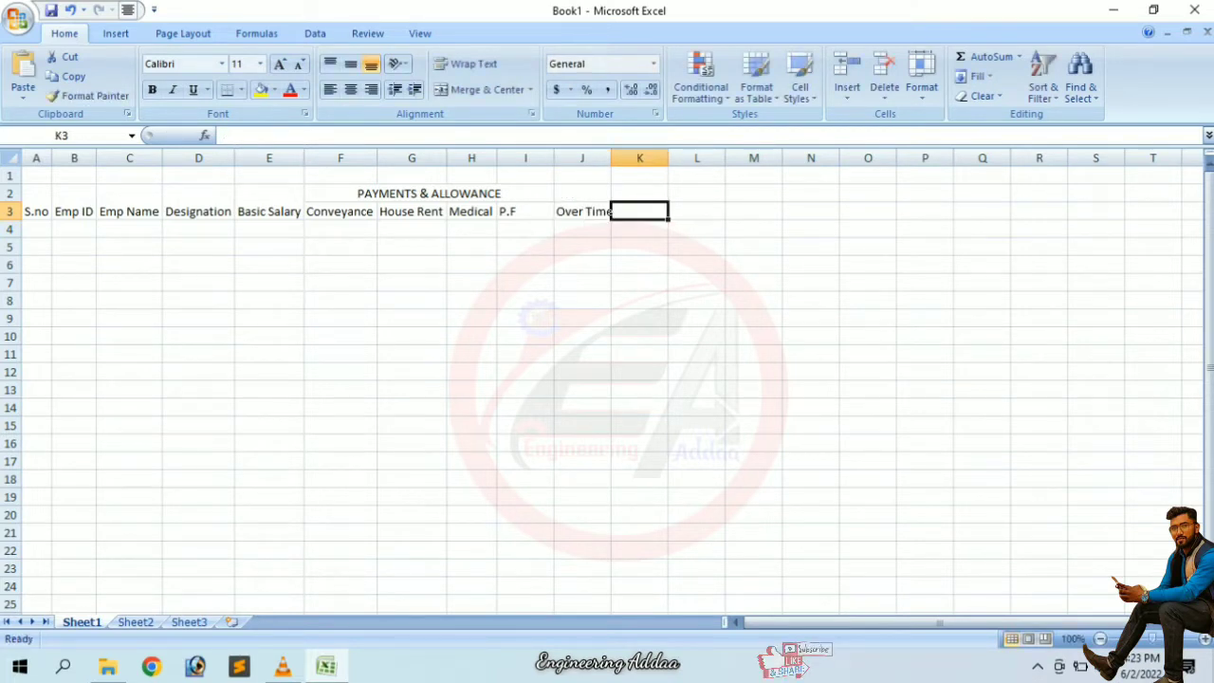
text(L)
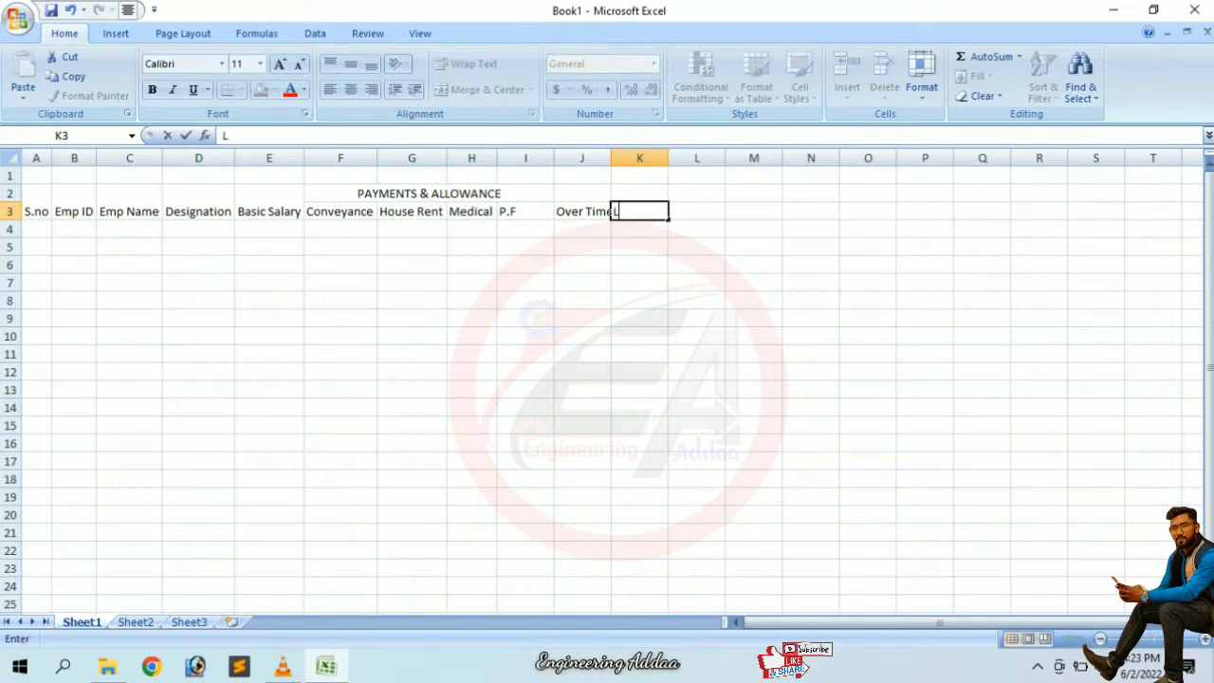
text(eave)
key(Tab)
text(Wa)
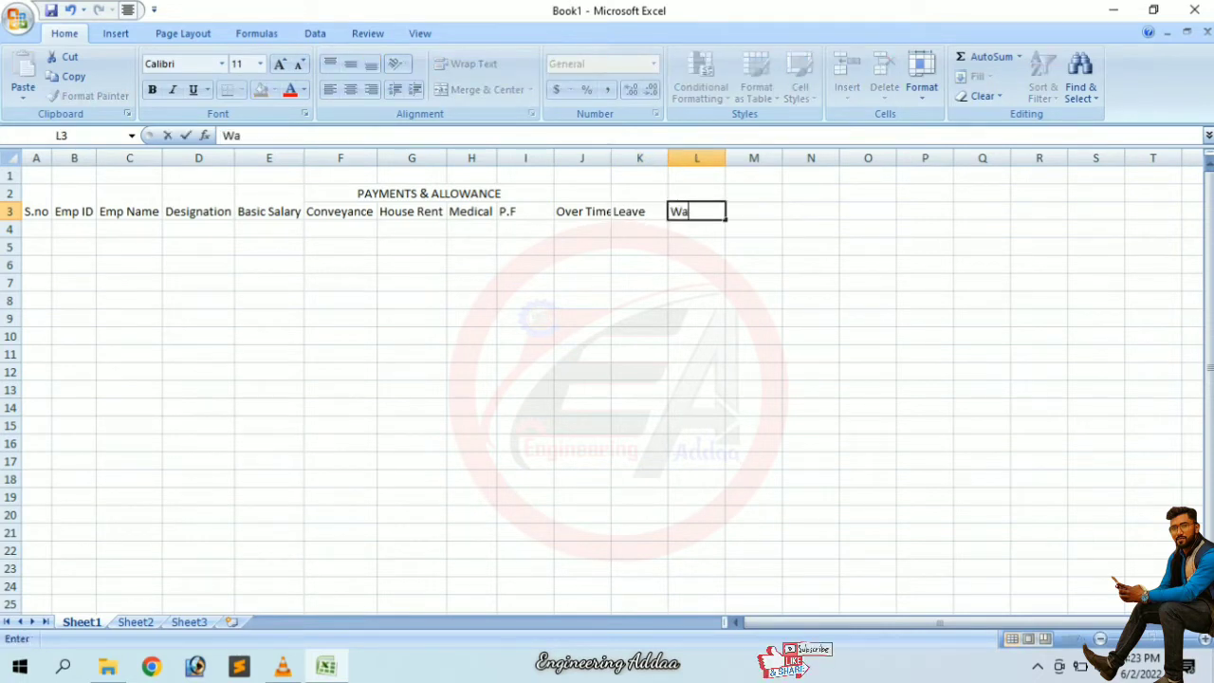
text(ges)
key(Tab)
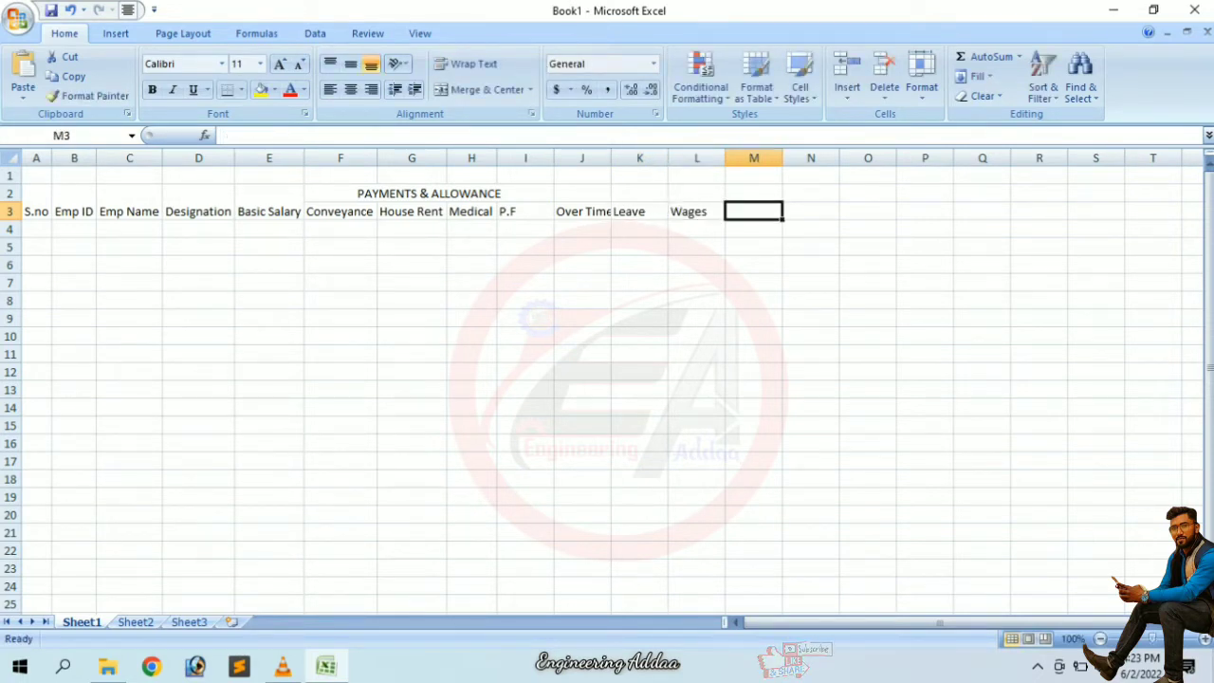
key(Tab)
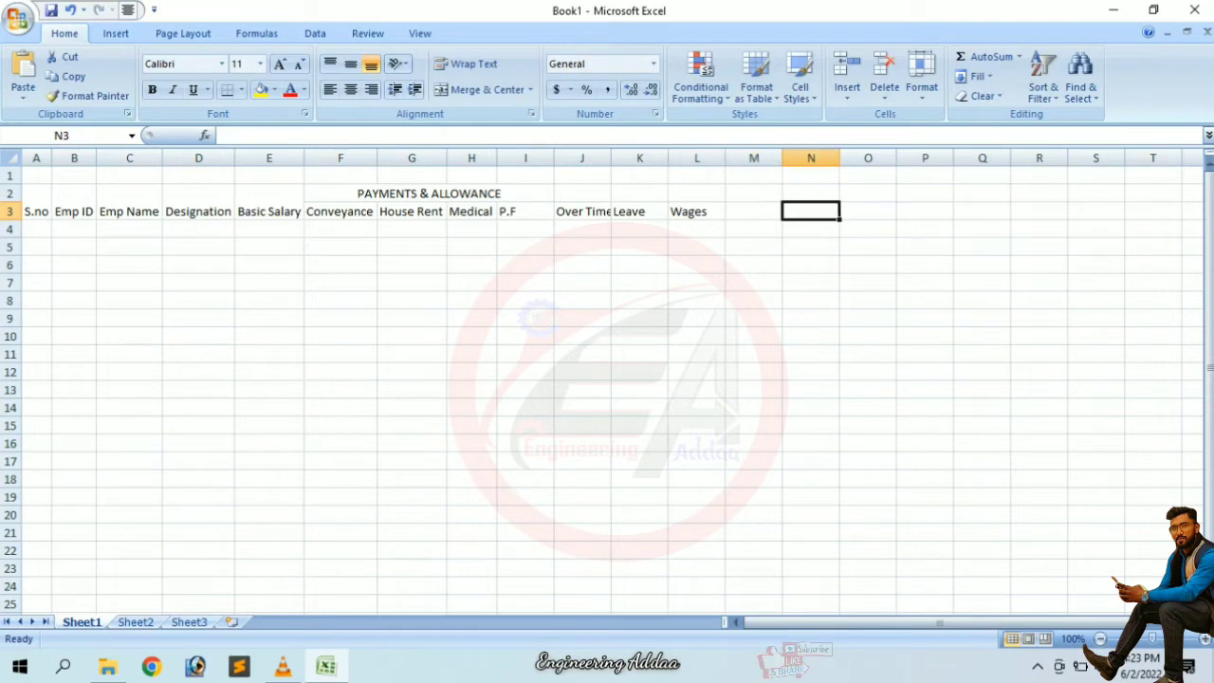
key(Left)
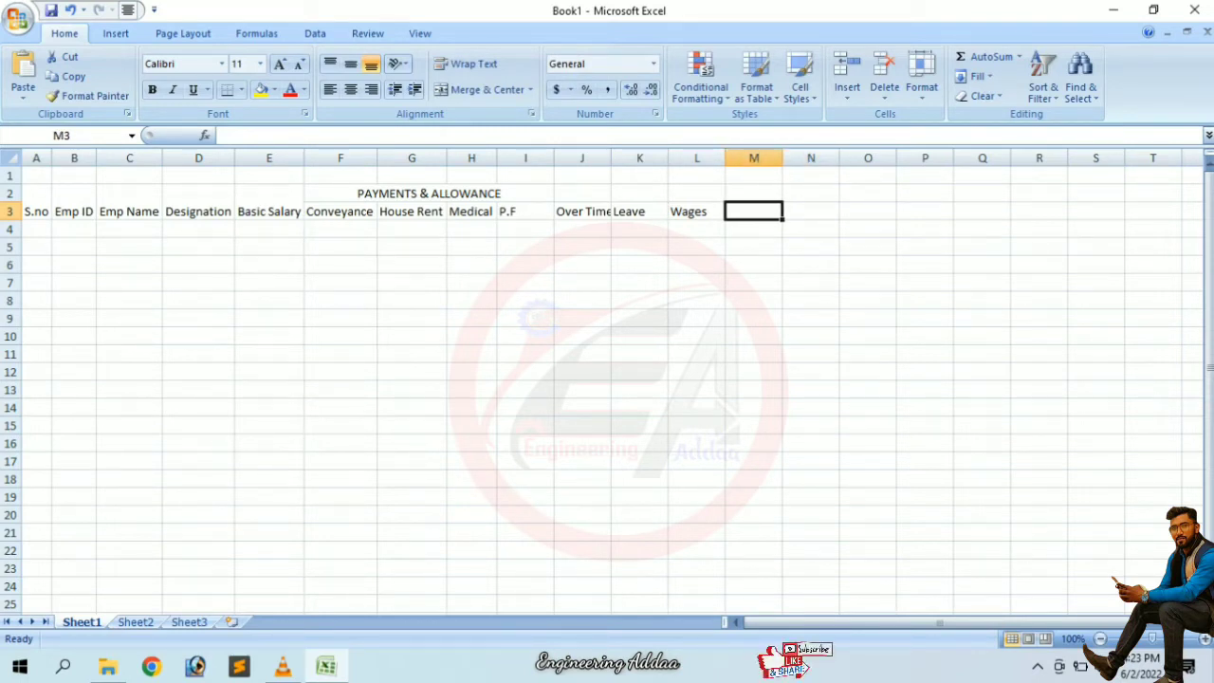
- Enter Total Salary in M3 and Net Salary in N3, correcting the misspelling
text(G)
key(BackSpace)
text(T)
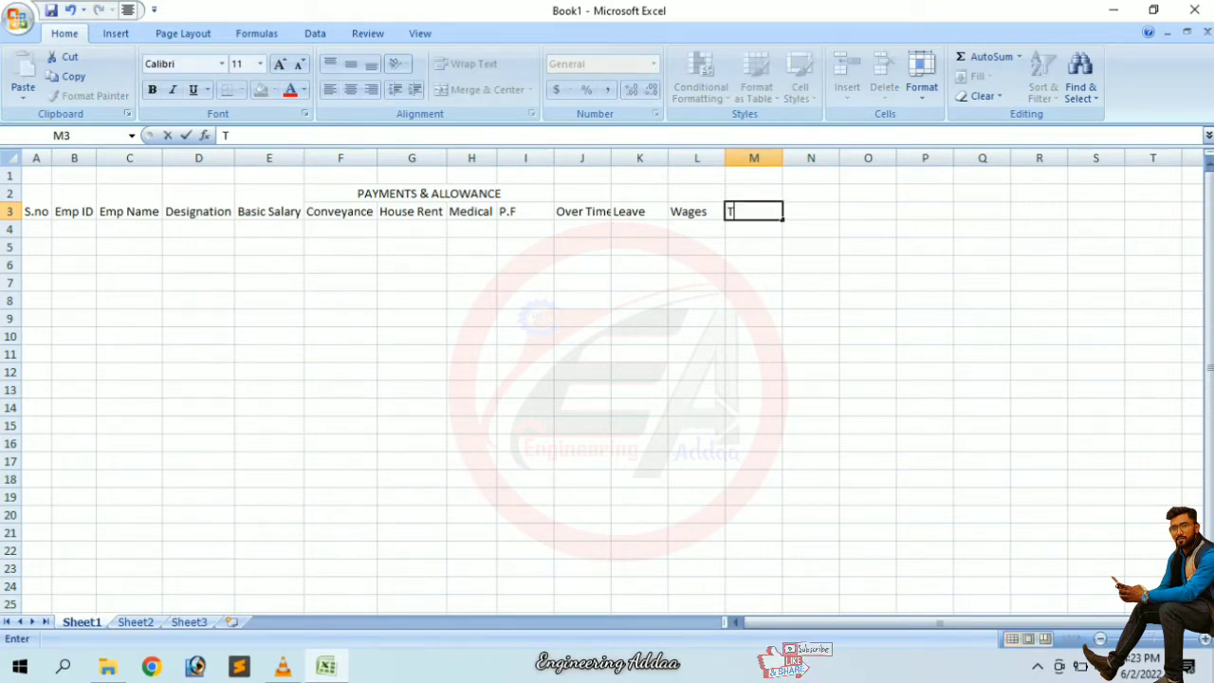
text(otal Sa)
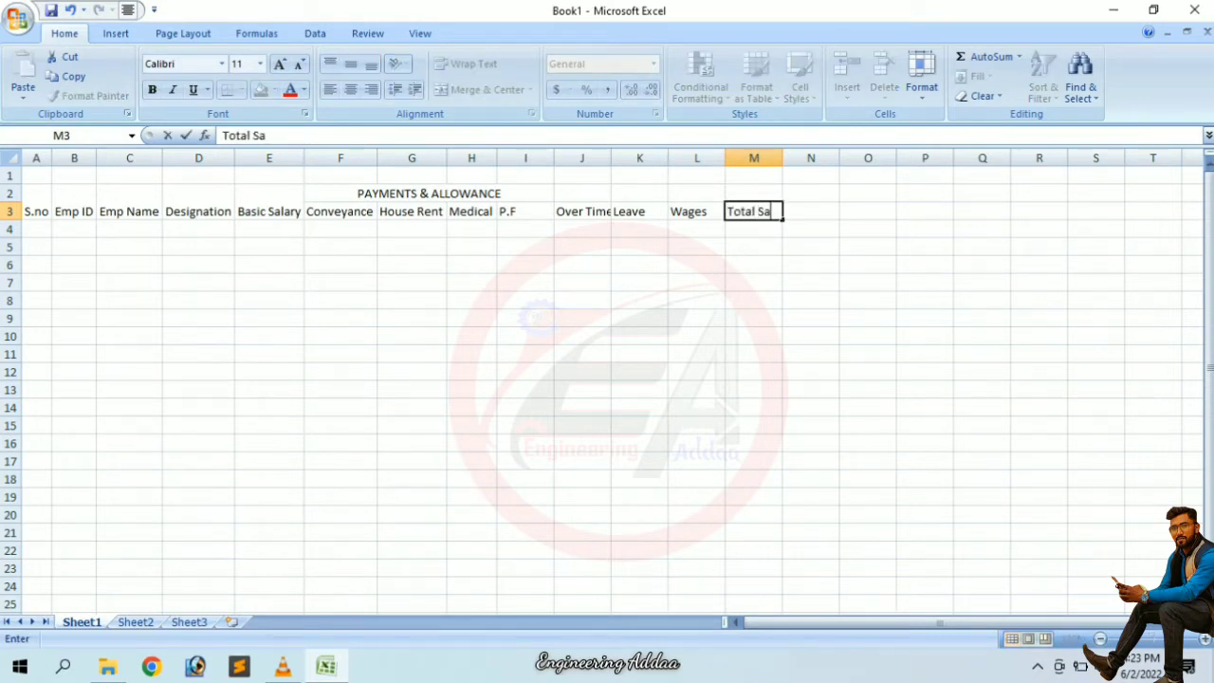
text(lary)
key(Tab)
text(Net)
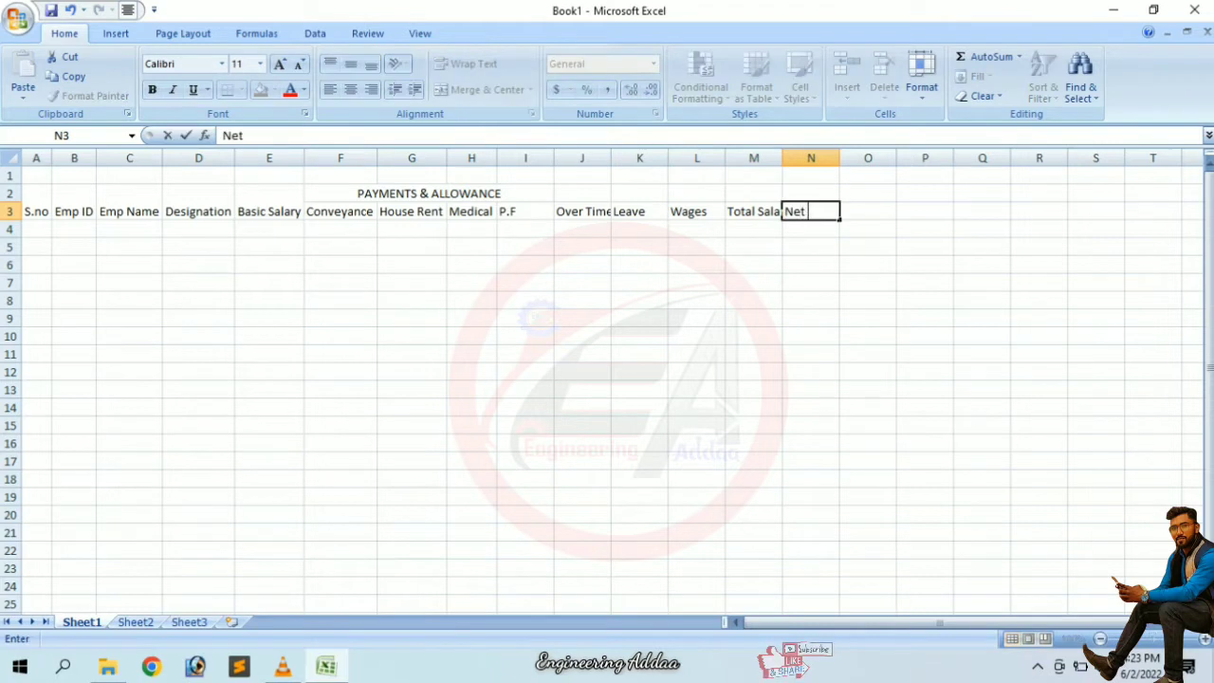
text( S)
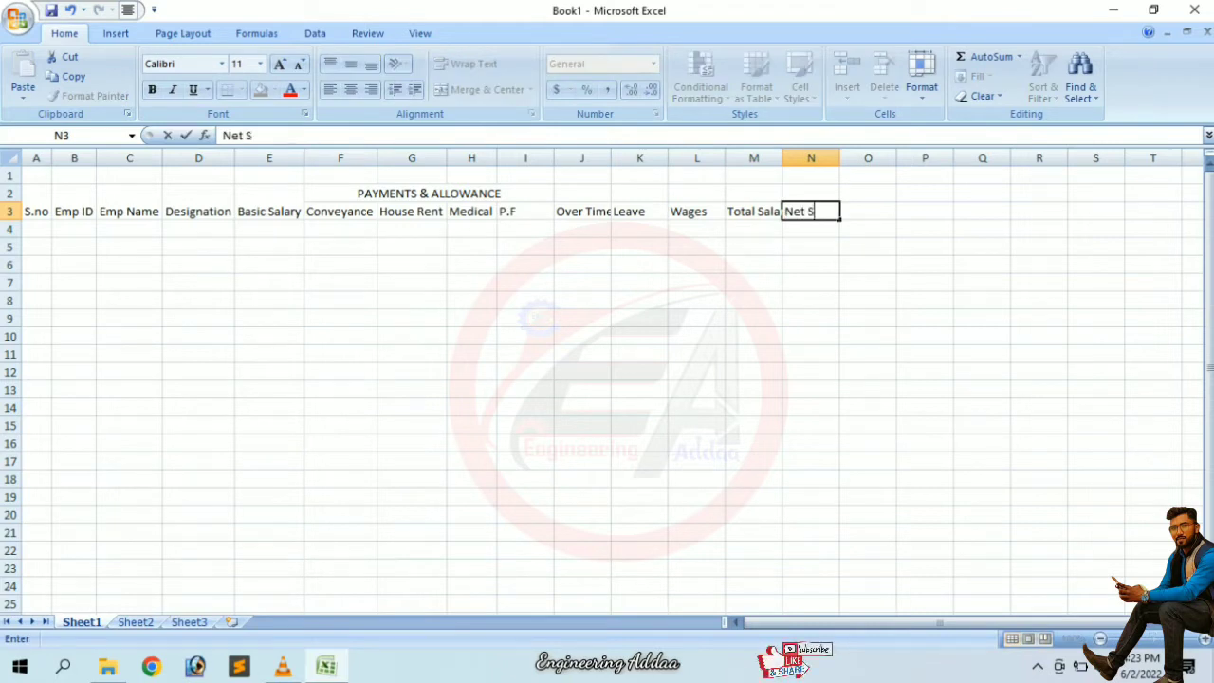
text(alaary)
click(754, 212)
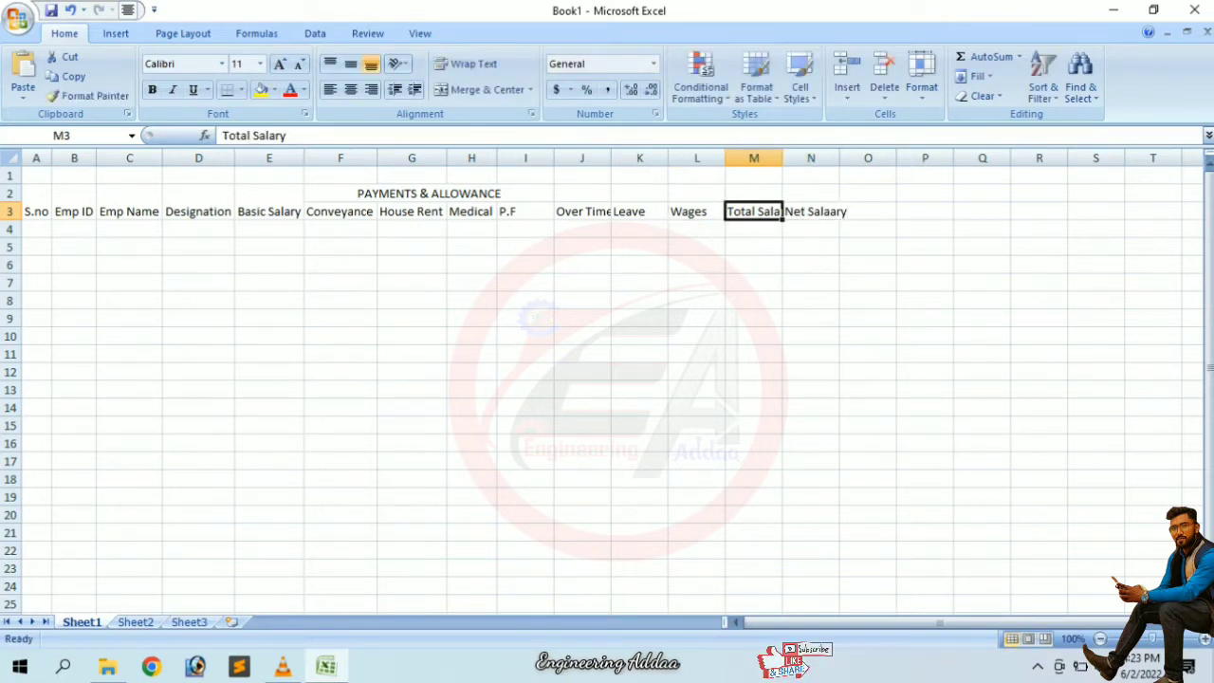
click(812, 211)
click(268, 136)
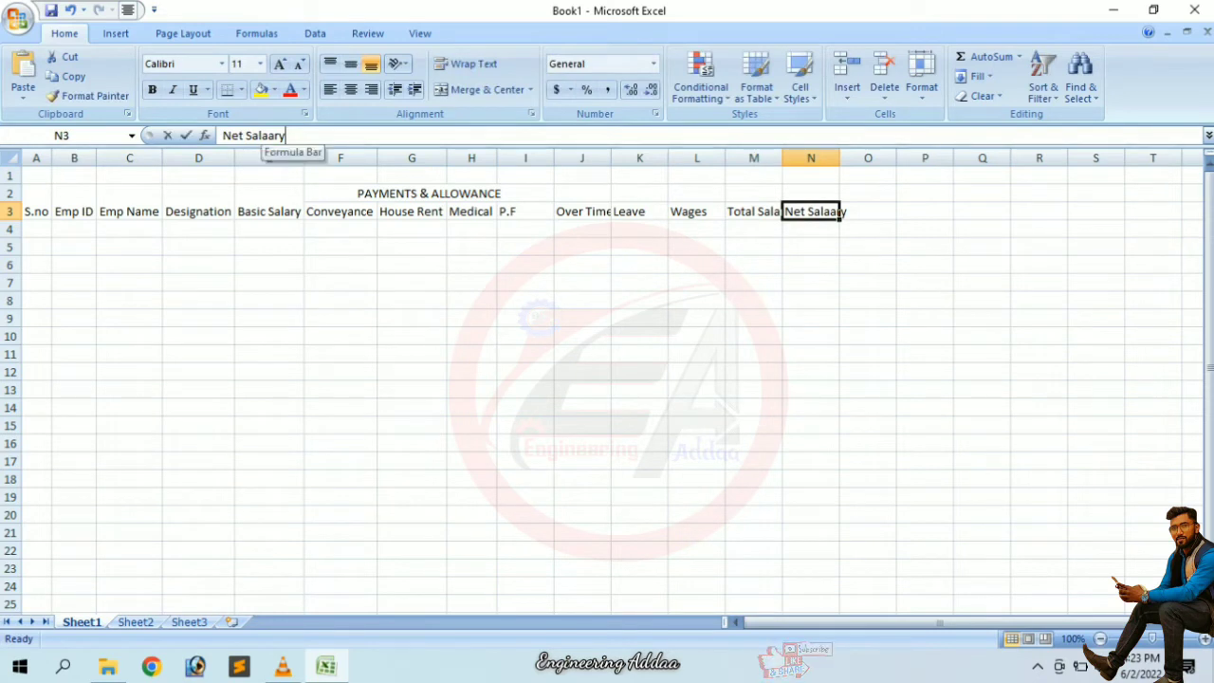
key(BackSpace)
click(471, 265)
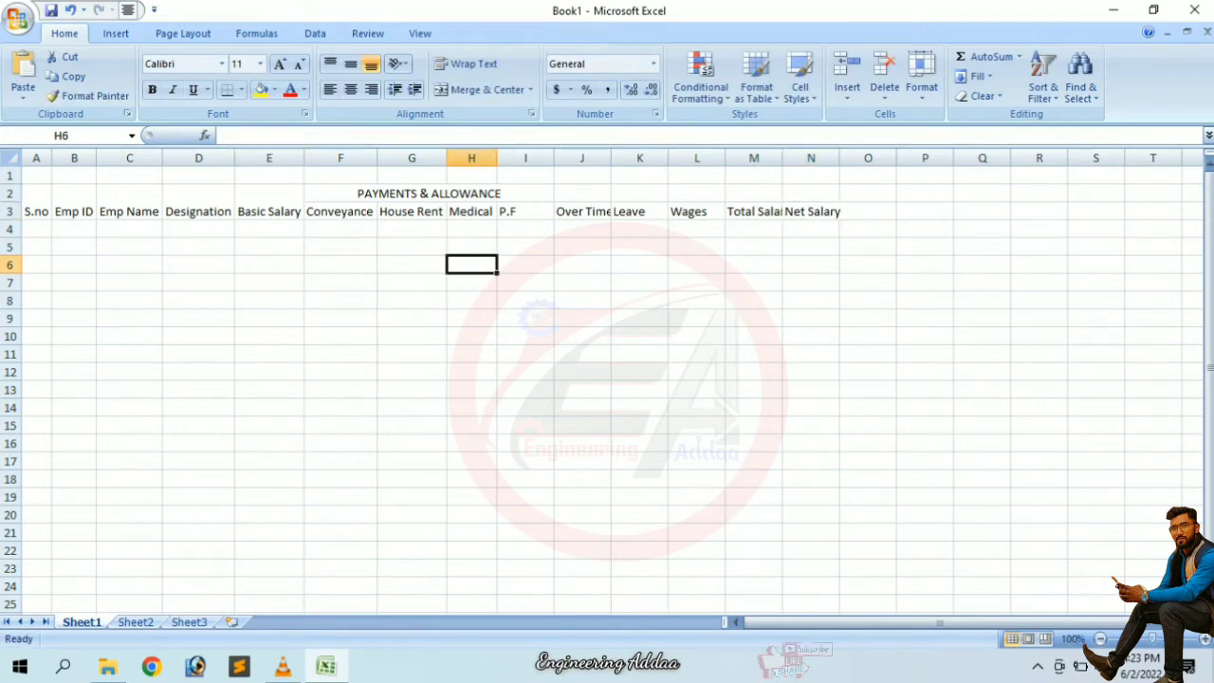
- AutoFit columns M, N, J and K to their headers
double_click(783, 157)
double_click(852, 158)
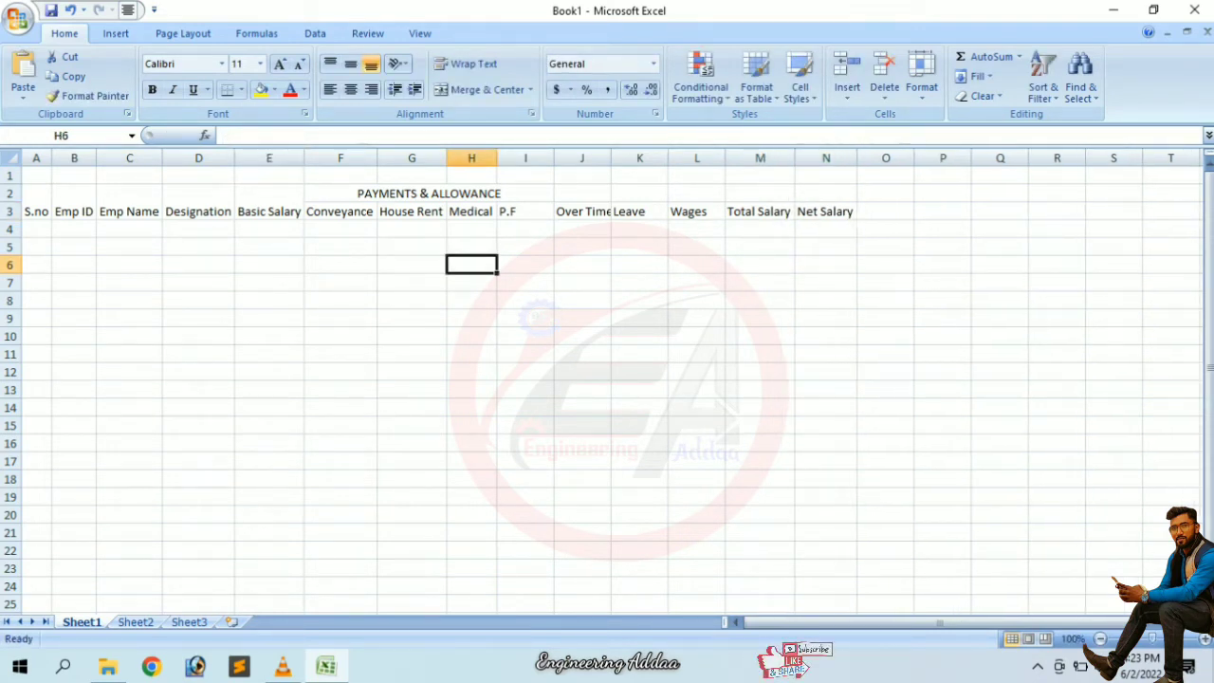
double_click(611, 158)
double_click(673, 157)
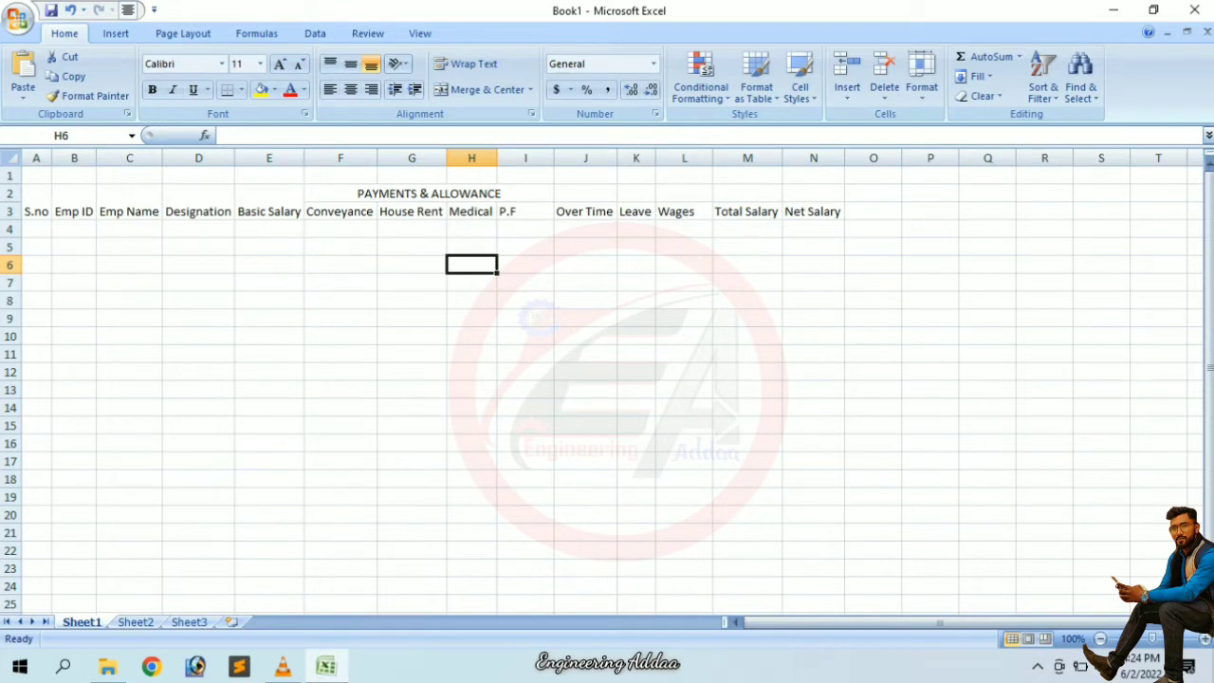
- Undo an empty column inserted before P.F after a merged-cell error
click(525, 157)
right_click(542, 159)
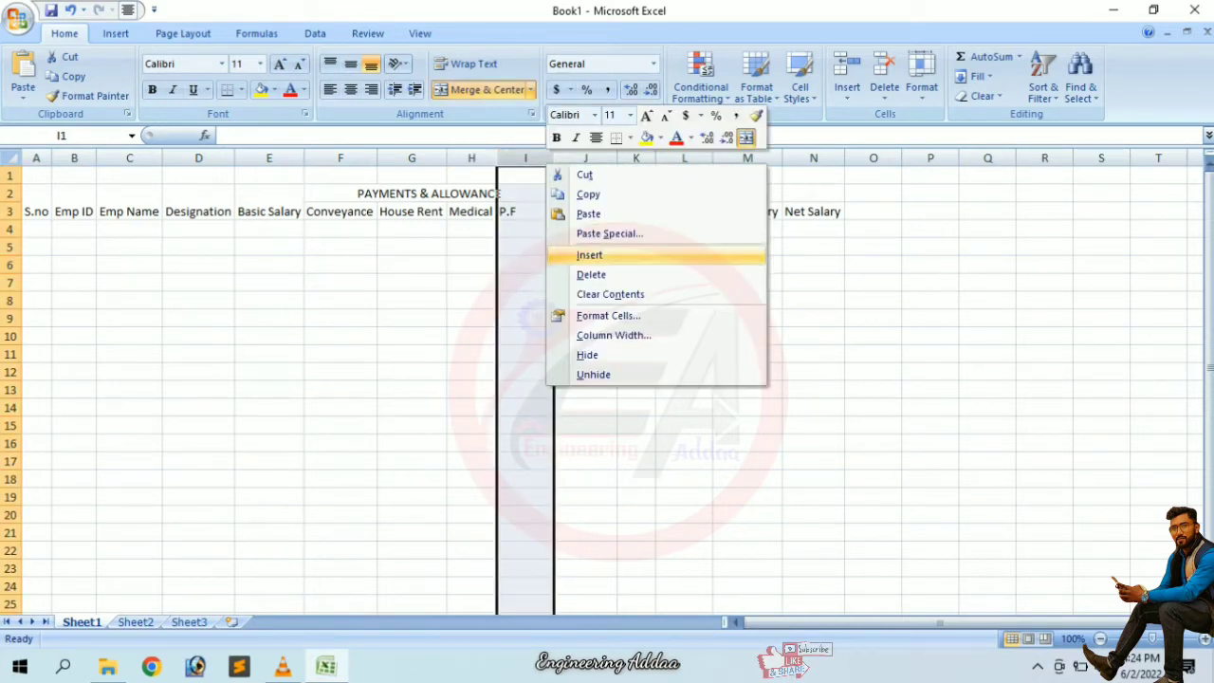
click(580, 252)
key(Delete)
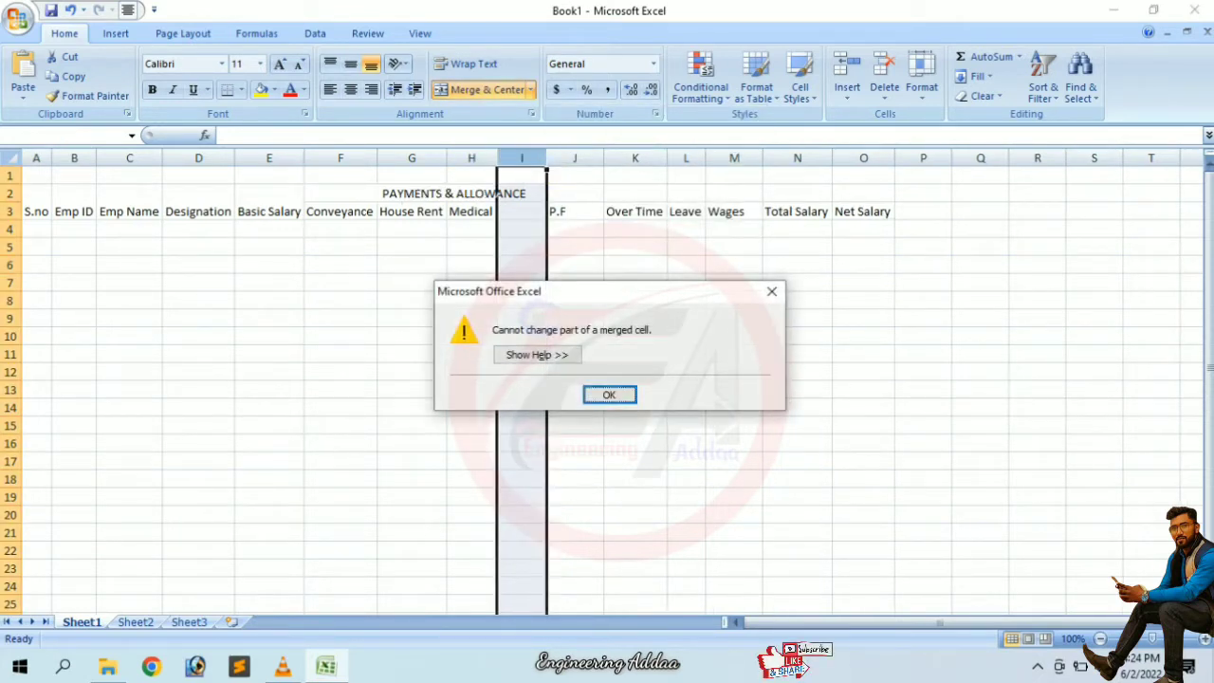
key(Return)
key(ctrl+z)
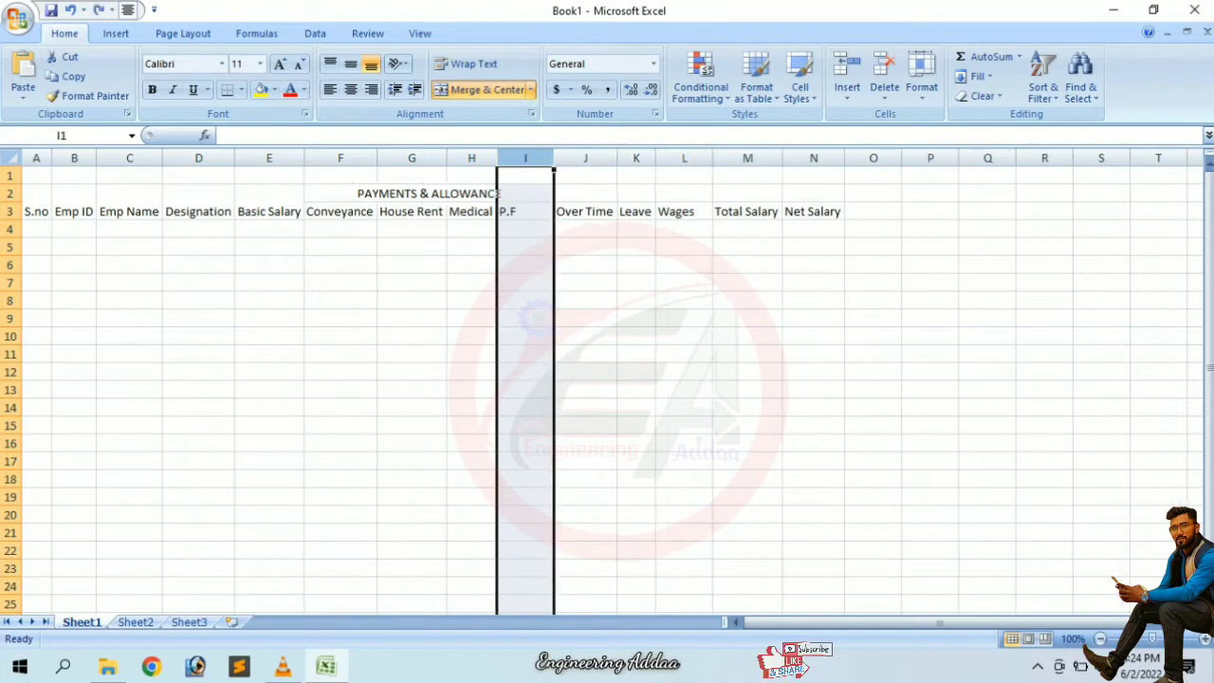
- Insert a new column before Over Time and give it the header Bonus
click(585, 157)
right_click(592, 159)
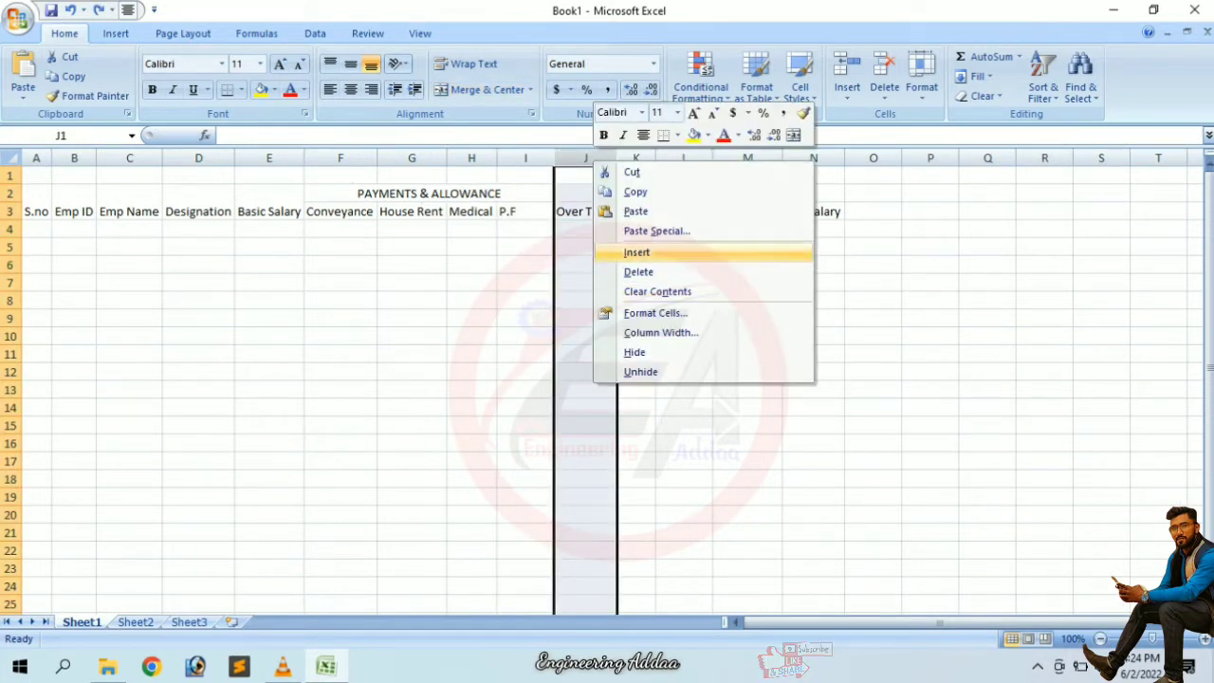
click(637, 253)
click(582, 212)
text(Bon)
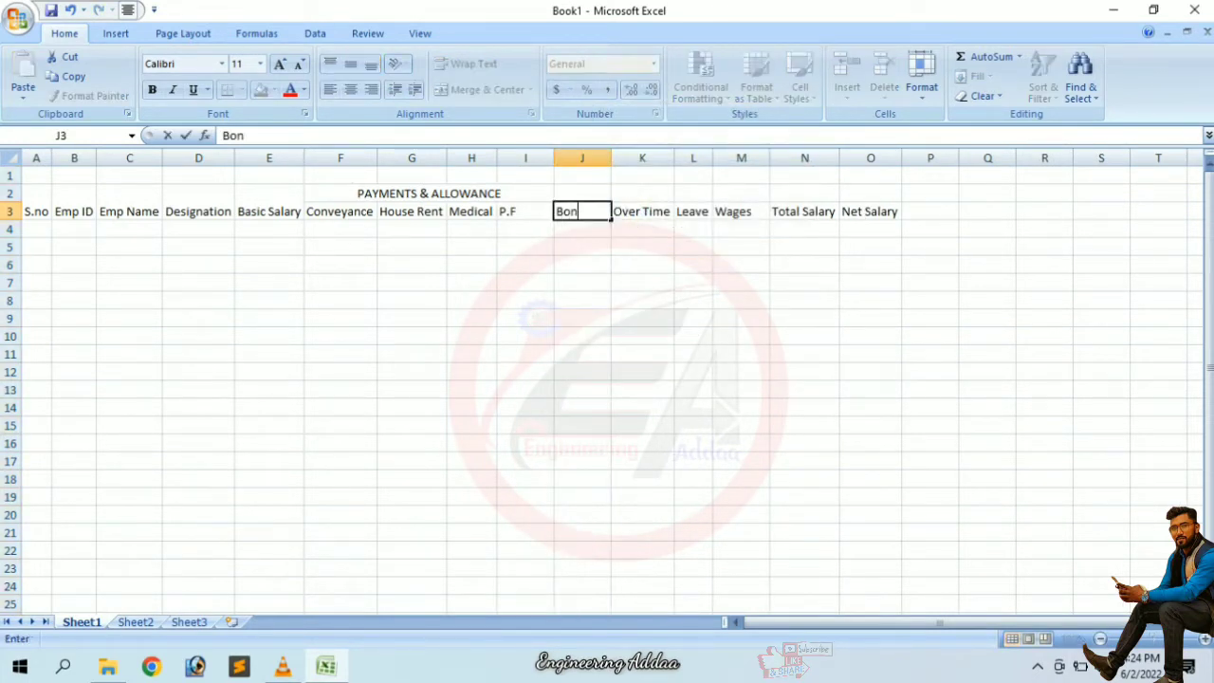
text(us)
key(Tab)
key(Right)
key(Right)
key(Right)
key(Down)
key(Left)
key(Left)
key(Left)
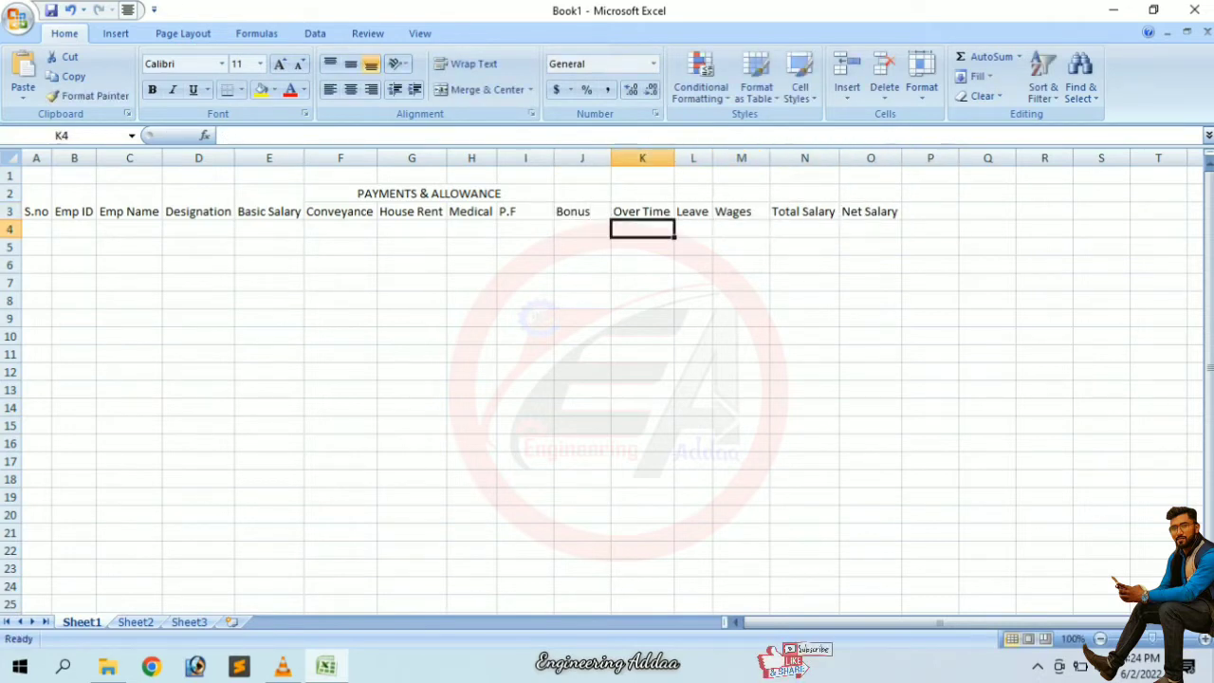
- Re-merge the PAYMENTS & ALLOWANCE heading so it centres across F2:M2
key(Up)
key(Left)
key(Up)
key(Up)
key(Left)
key(Down)
key(Left)
key(Down)
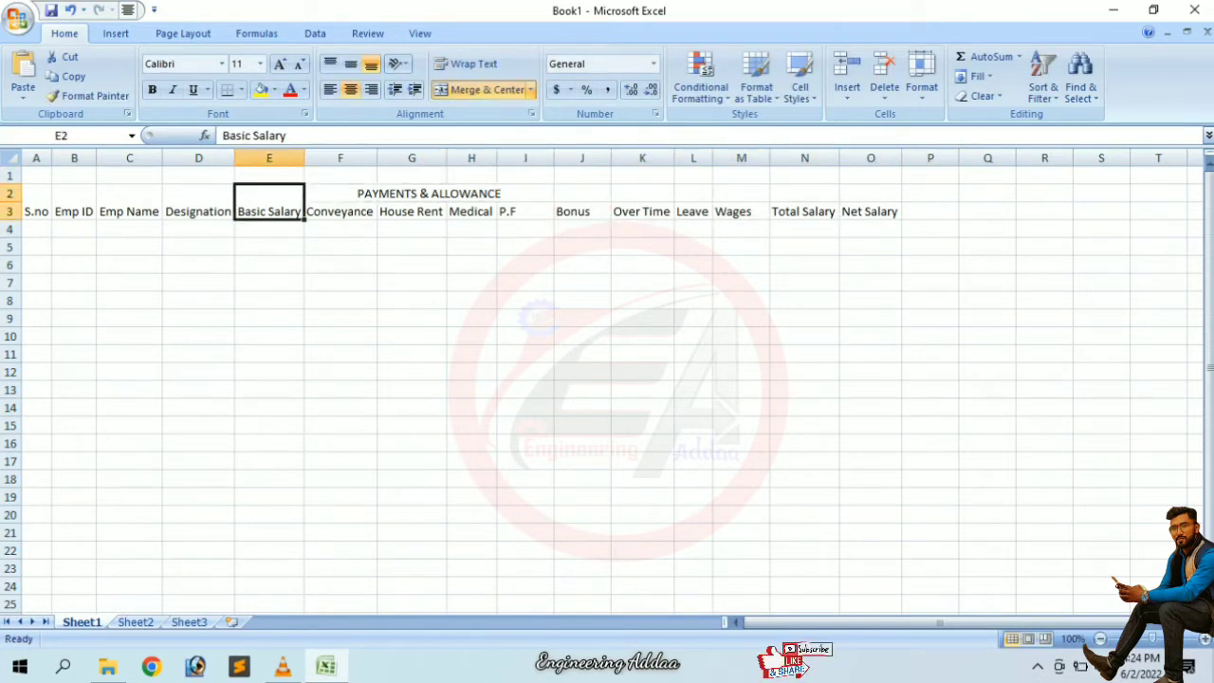
key(Up)
key(Right)
key(shift+Right)
key(shift+Right)
key(shift+Right)
key(shift+Right)
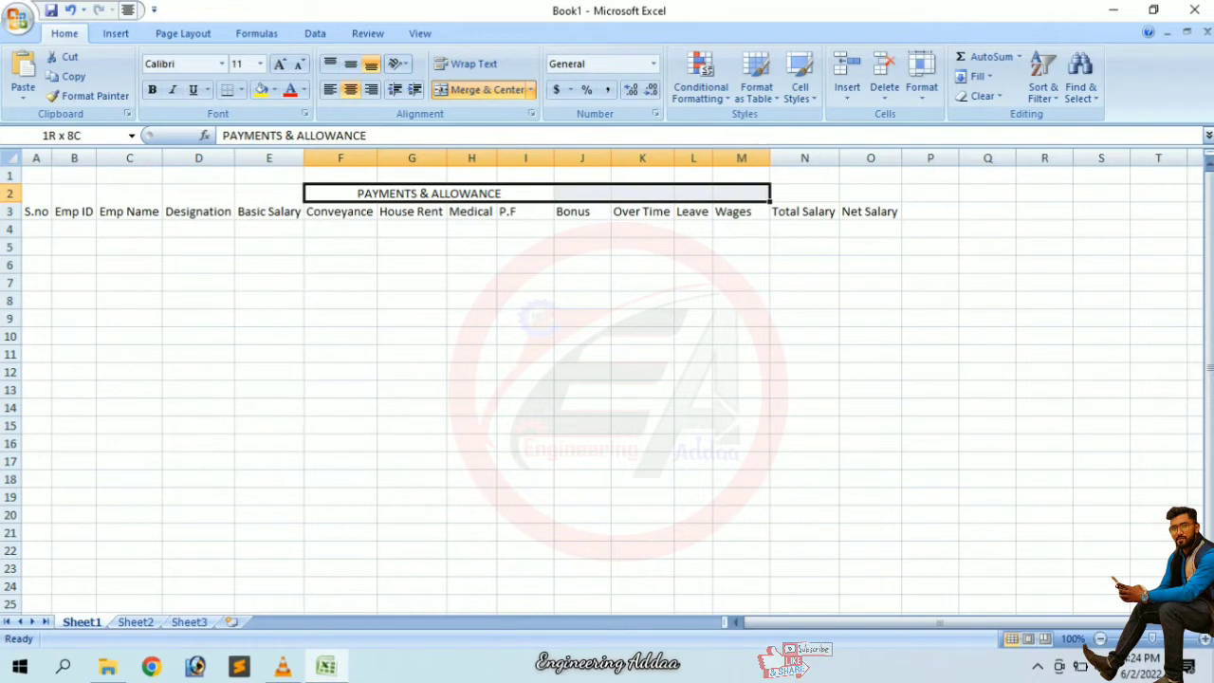
key(alt+h)
key(m)
key(c)
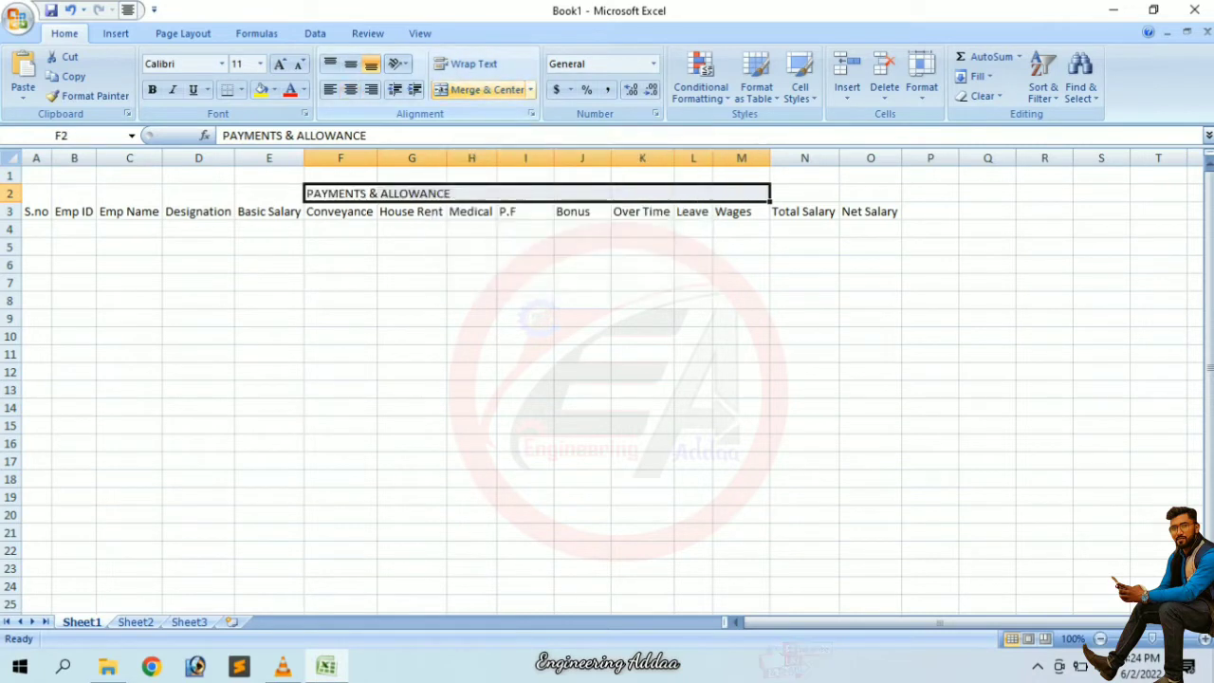
key(alt+h)
key(m)
key(c)
click(642, 407)
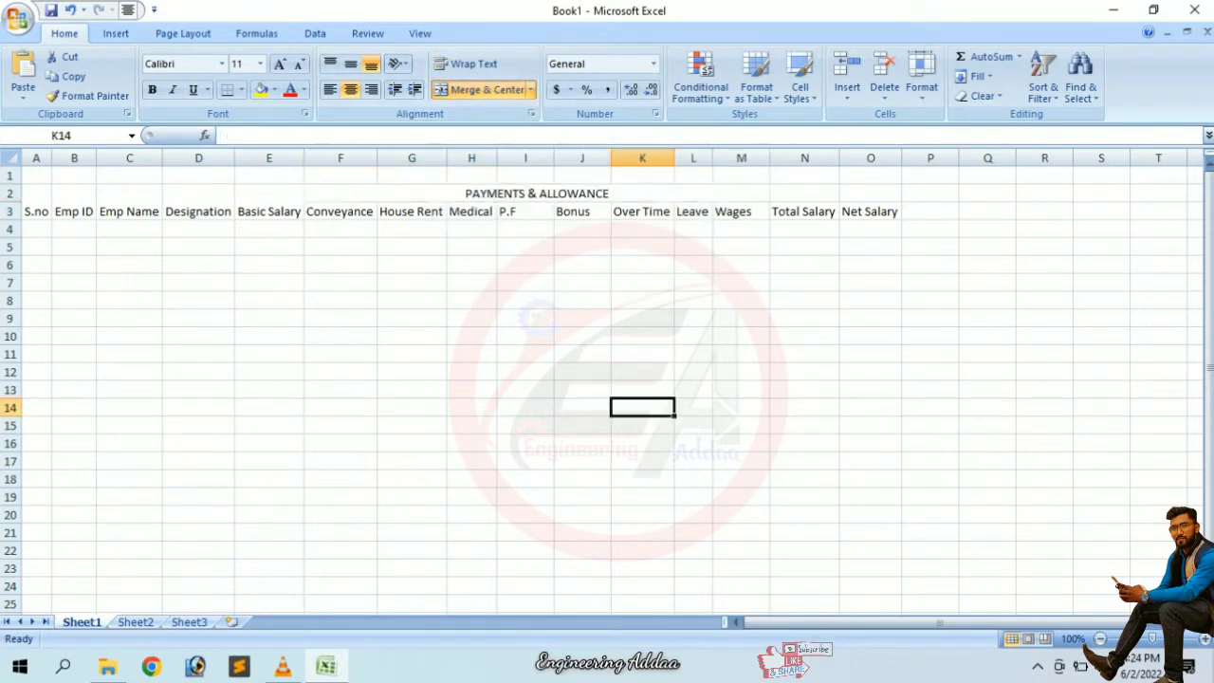
- Merge and center N2:O2 and enter the heading Amount
drag(805, 192, 870, 193)
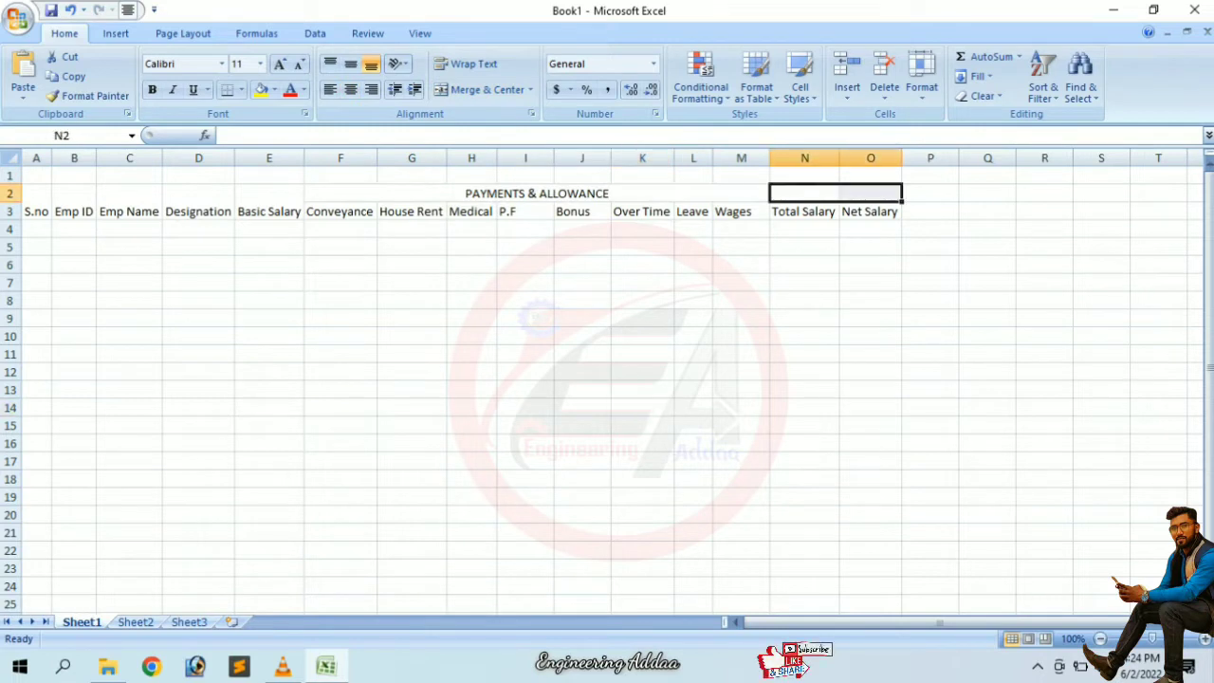
key(alt+h)
text(mcAmo)
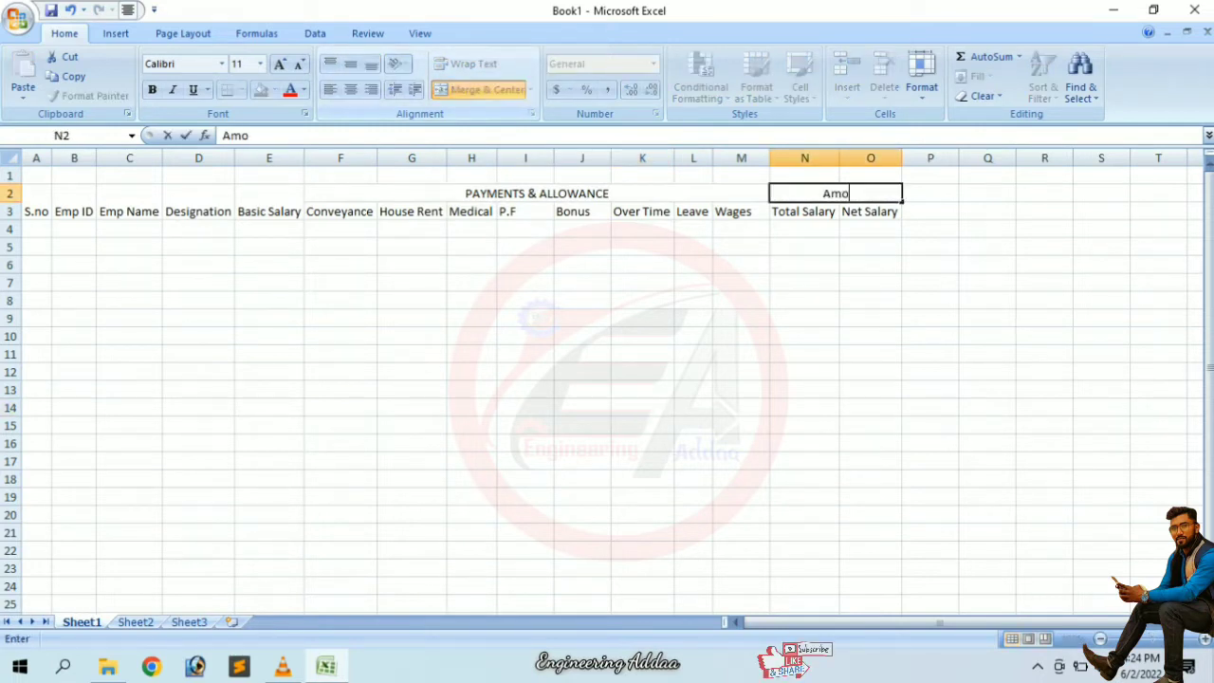
text(unt)
click(581, 247)
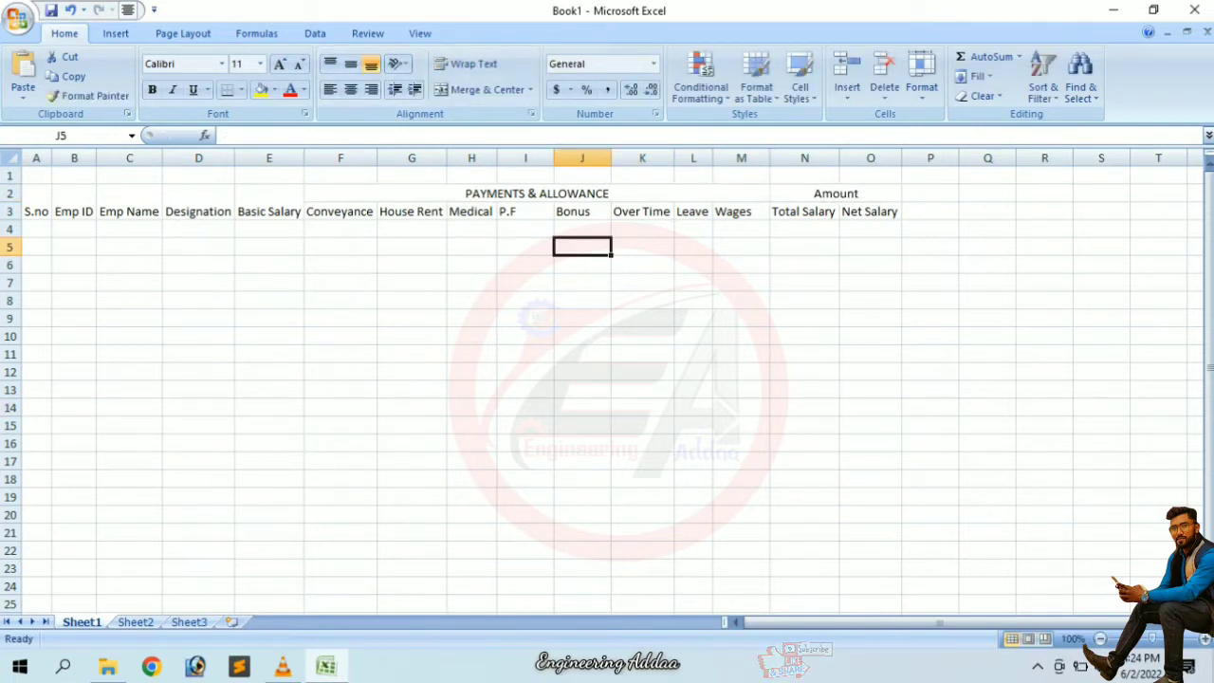
- Merge and center row 1 across columns A to O
drag(36, 175, 870, 176)
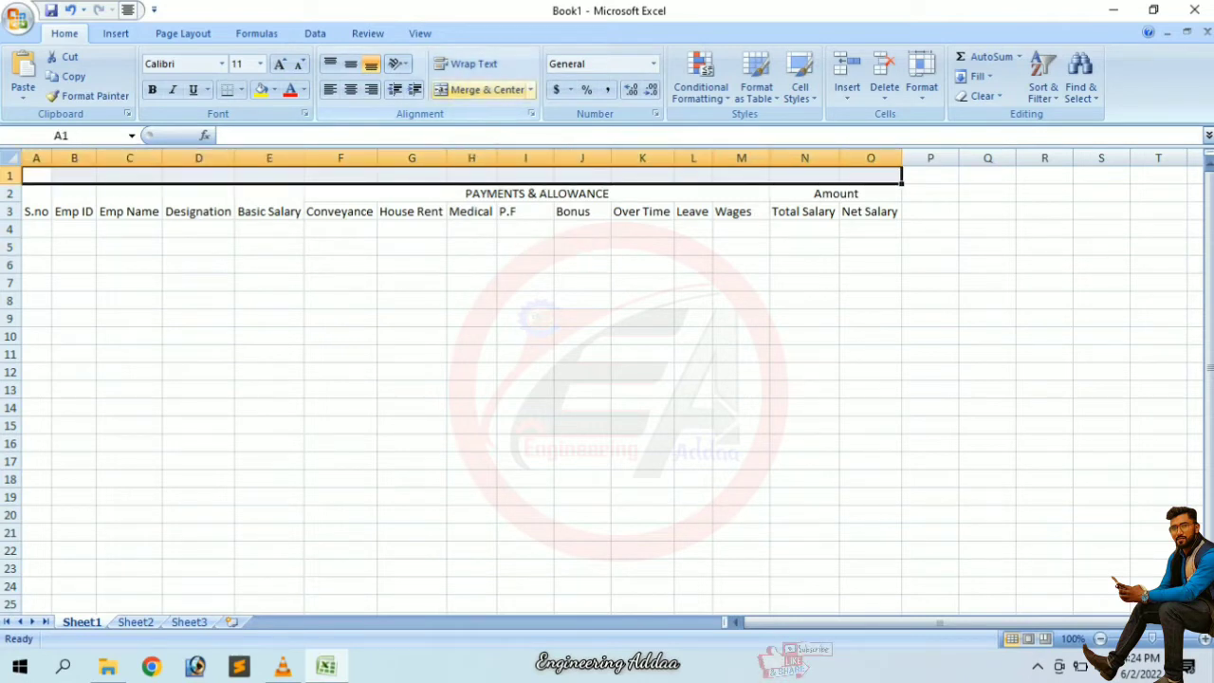
click(487, 89)
click(537, 194)
click(465, 176)
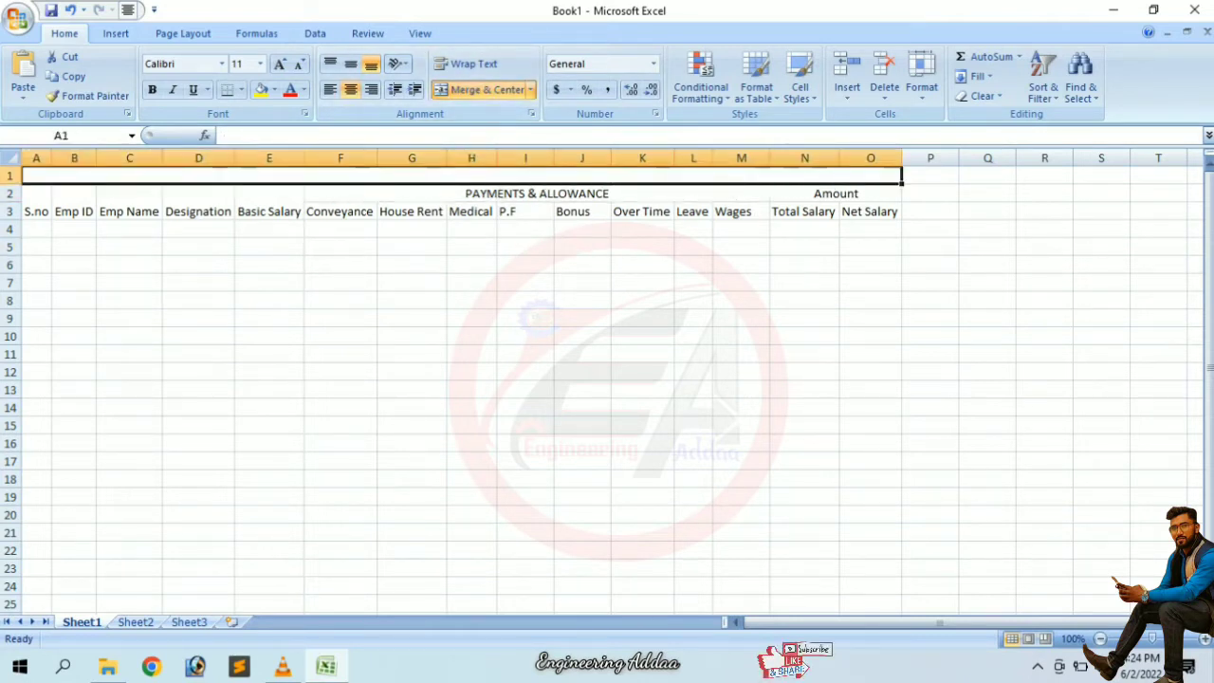
- Type the title 'Salary Sheet by Engineering Addaa' into the merged row 1 cell
text(Saa)
key(BackSpace)
text(lary)
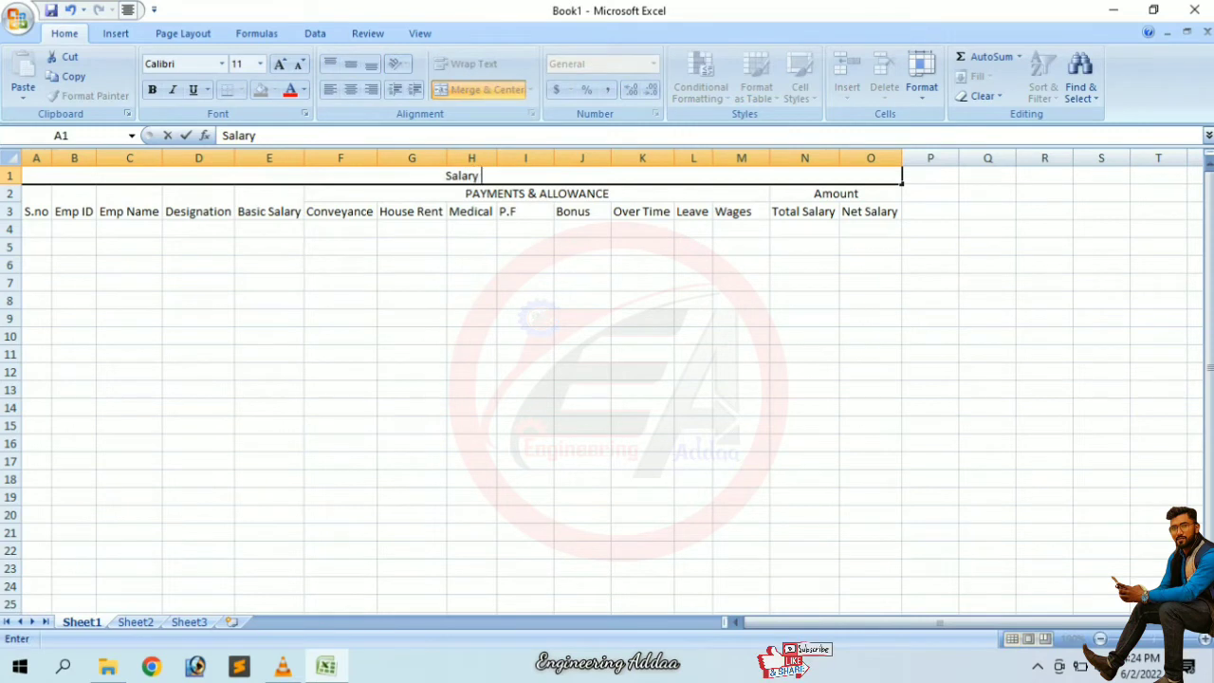
text( Sheet by)
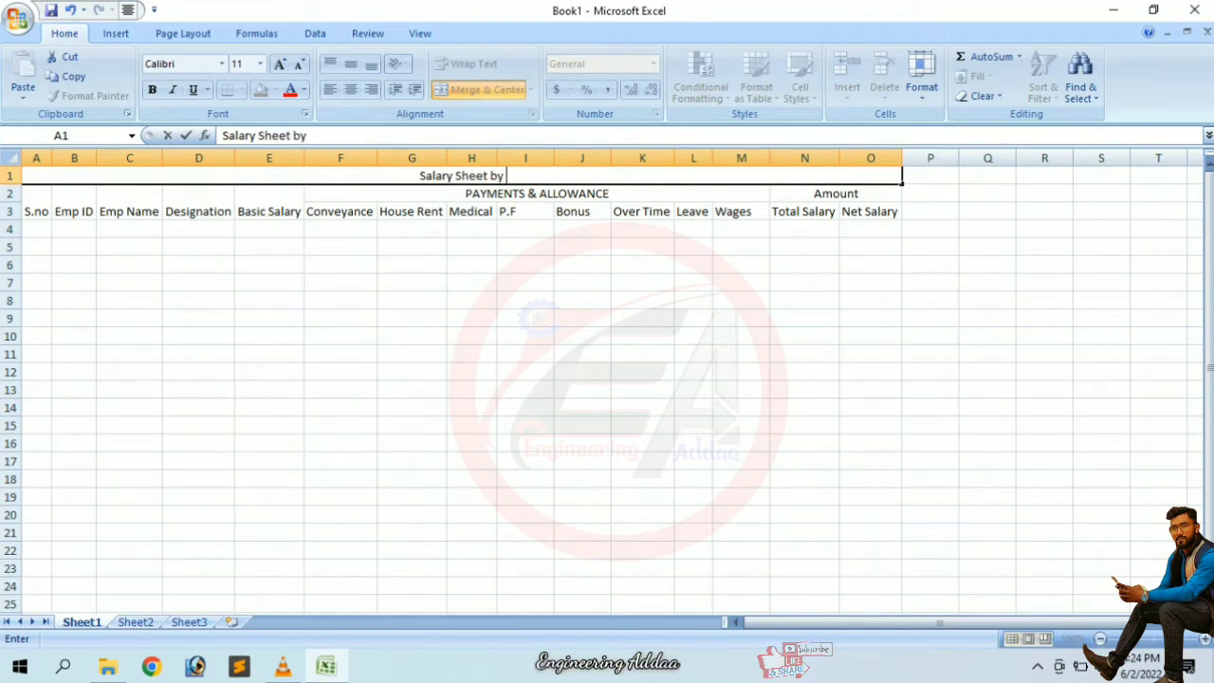
text( En)
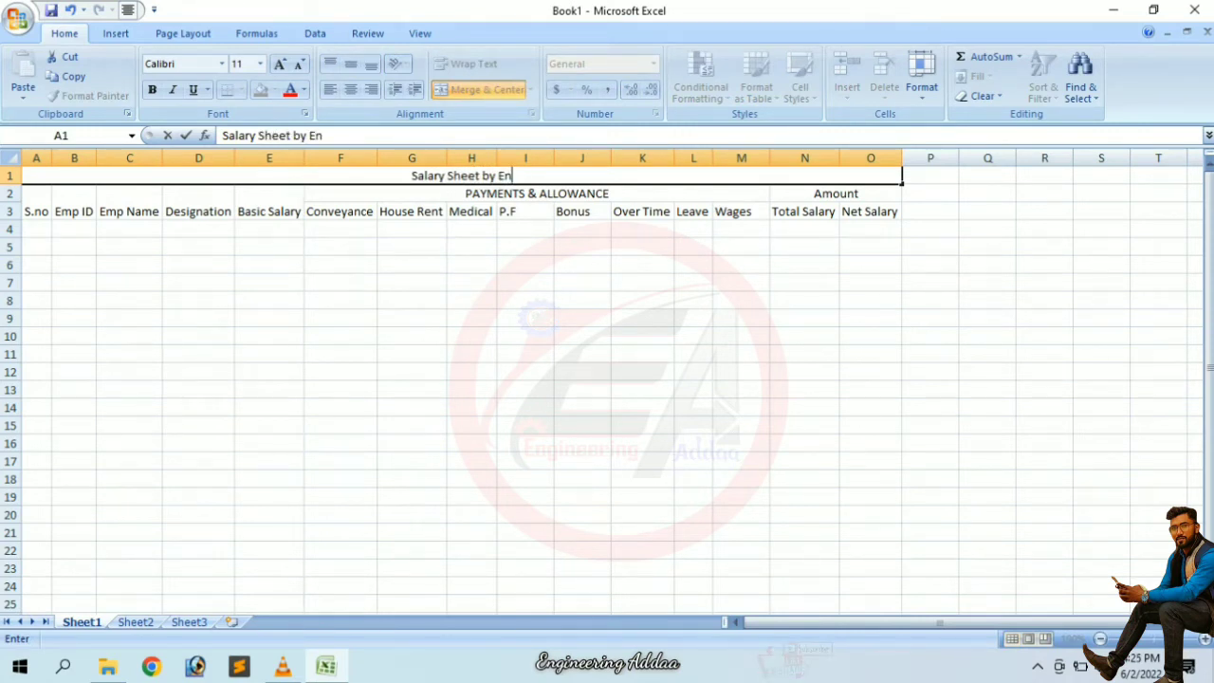
text(gineering)
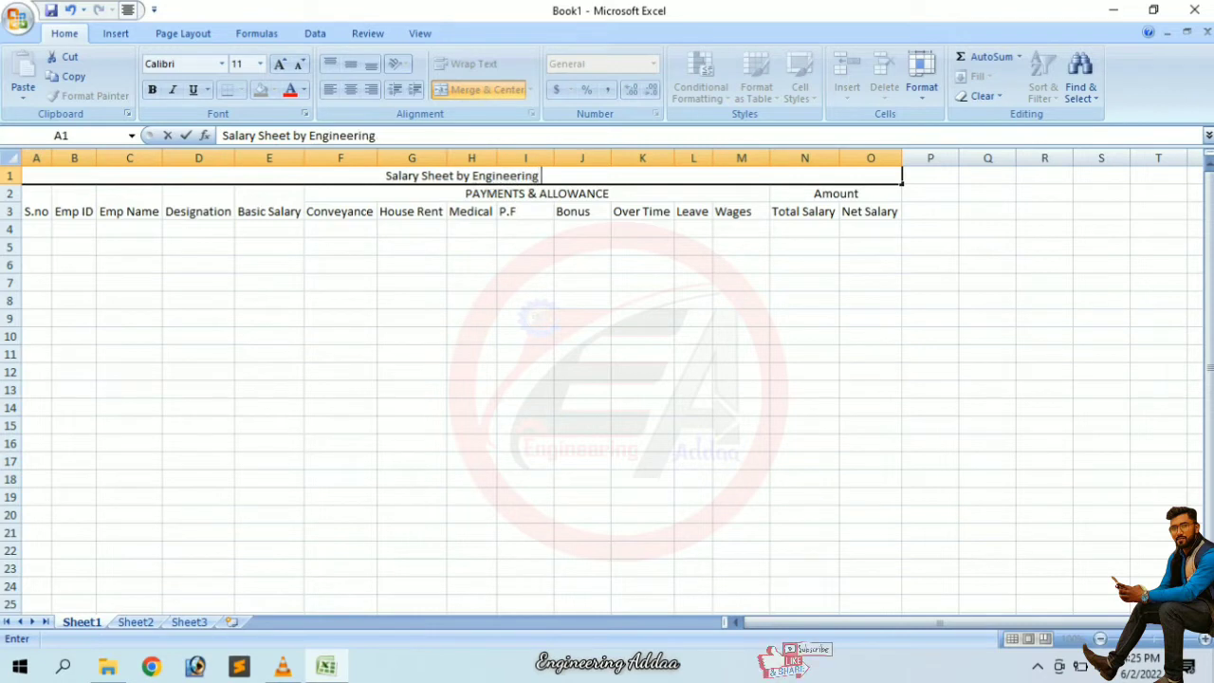
text( ddaa)
key(BackSpace)
key(BackSpace)
key(BackSpace)
text(Add)
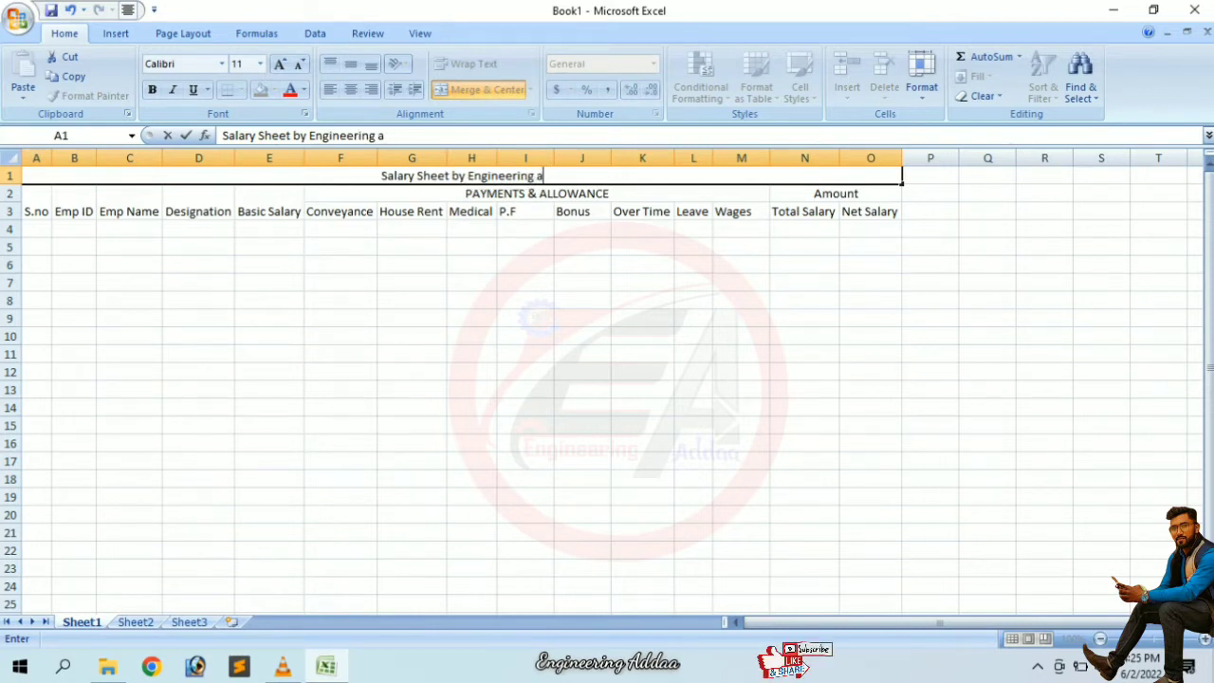
text(a)
key(BackSpace)
text(ddaa)
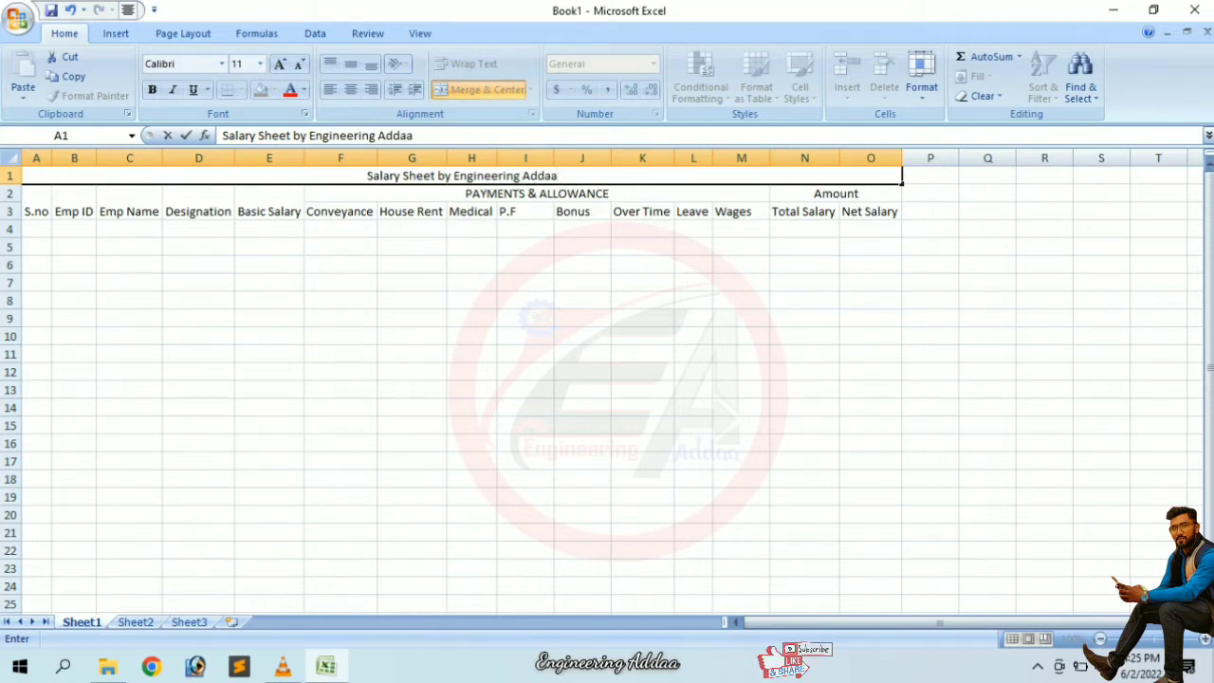
click(526, 301)
click(462, 176)
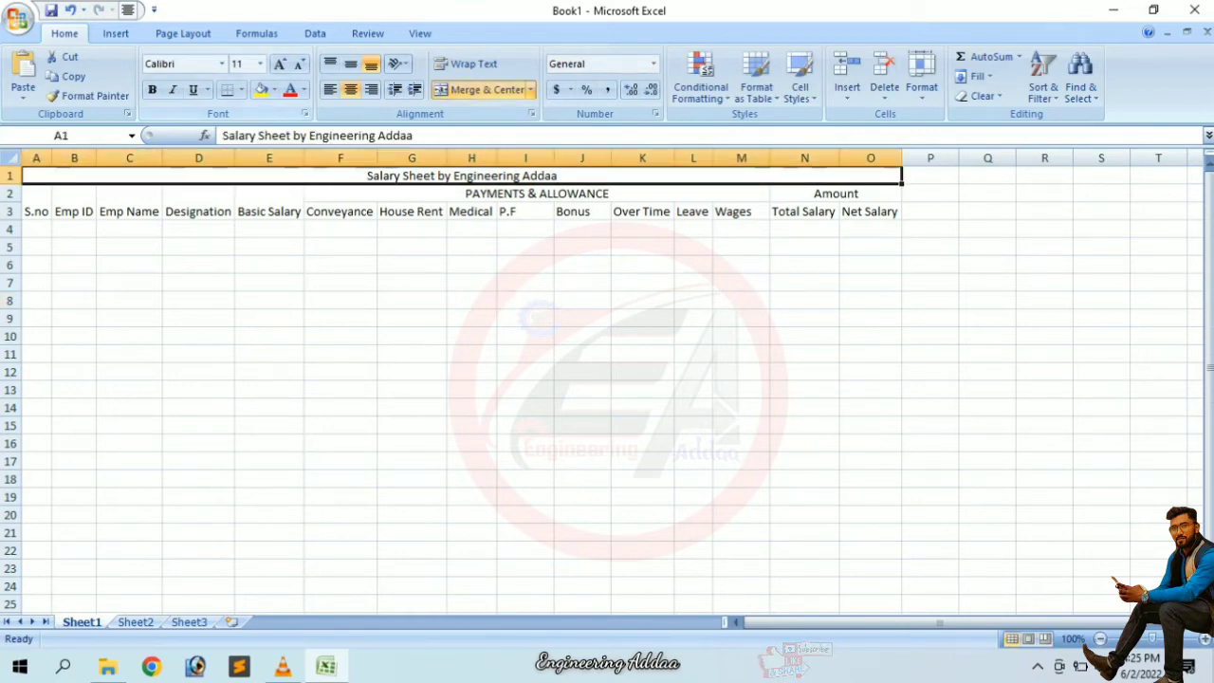
- Make the title in A1 bold at 36 pt
click(152, 89)
click(280, 64)
click(280, 64)
click(280, 63)
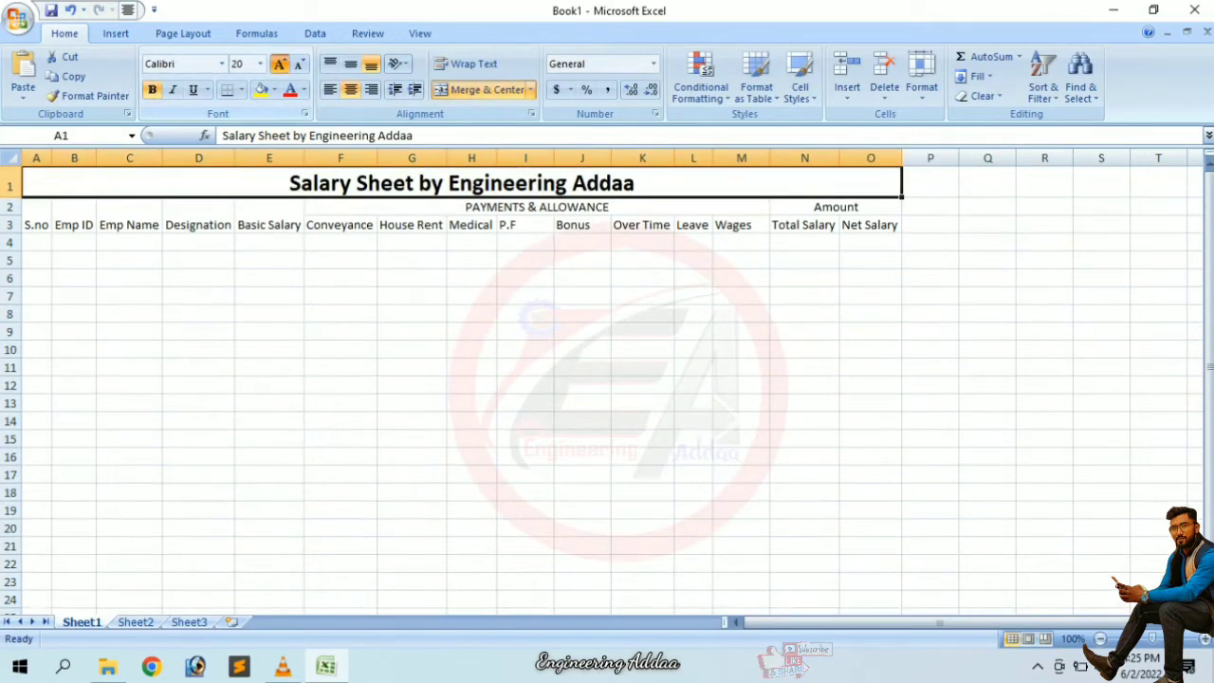
click(280, 64)
click(280, 63)
click(280, 64)
click(300, 63)
click(300, 63)
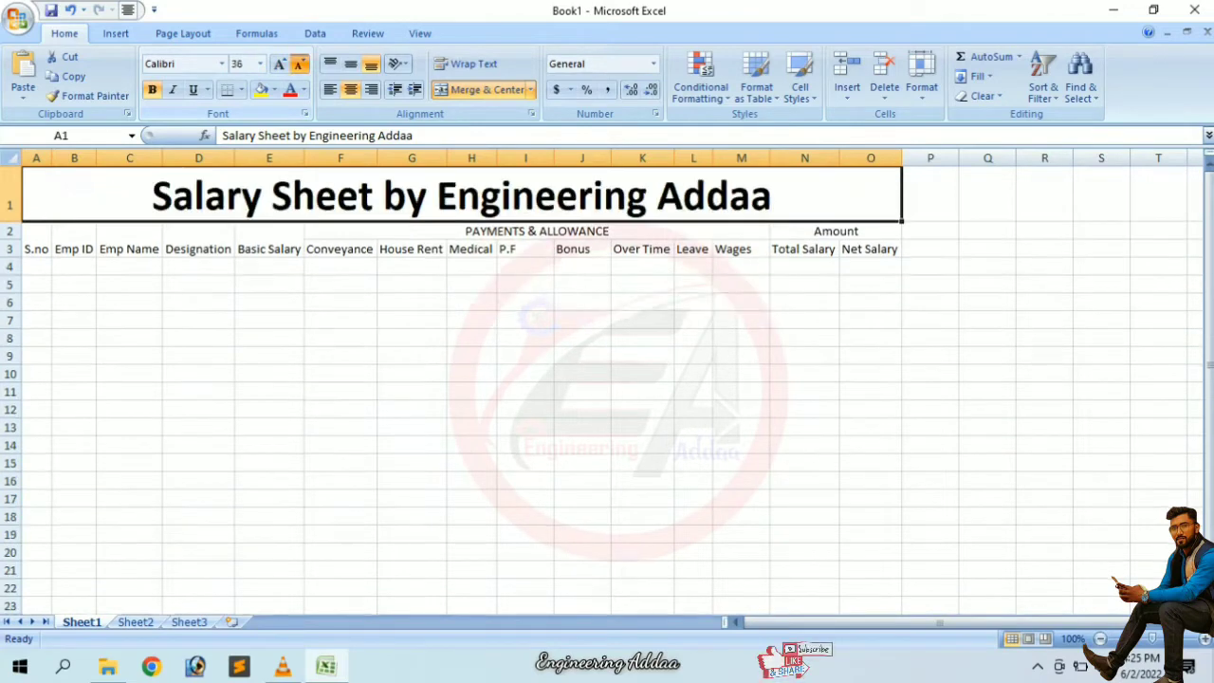
- Bold the headers in A2:E3 and middle-align them vertically
click(198, 249)
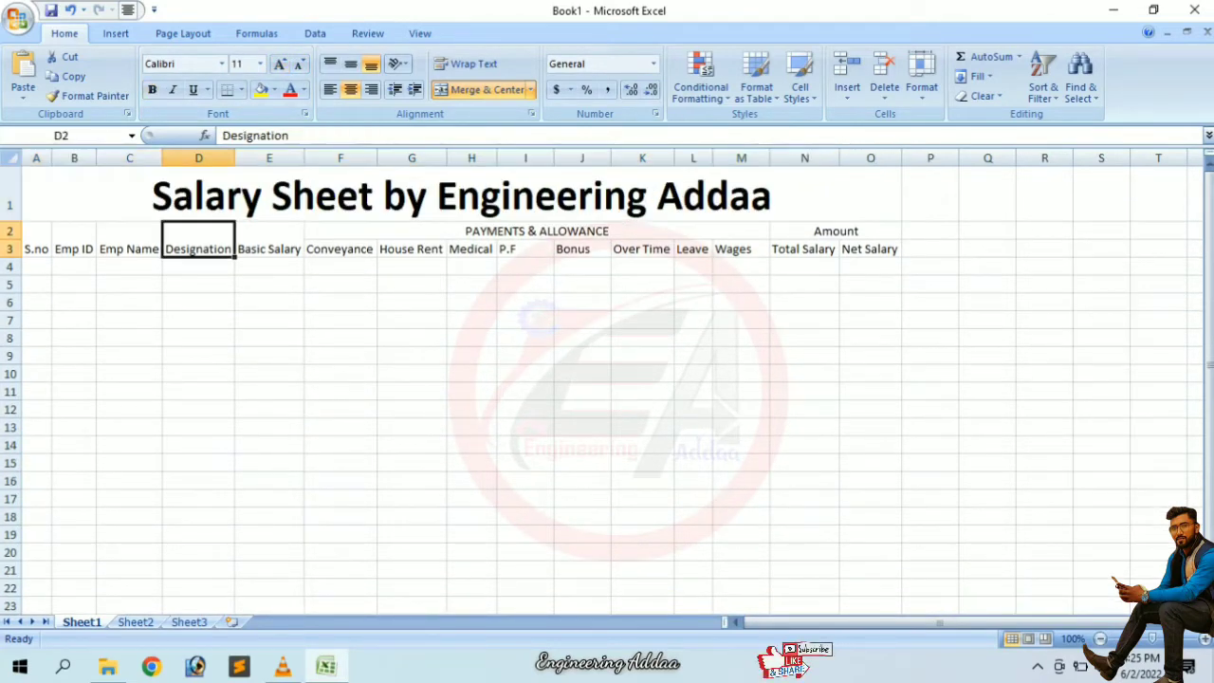
drag(36, 239, 270, 248)
key(ctrl+b)
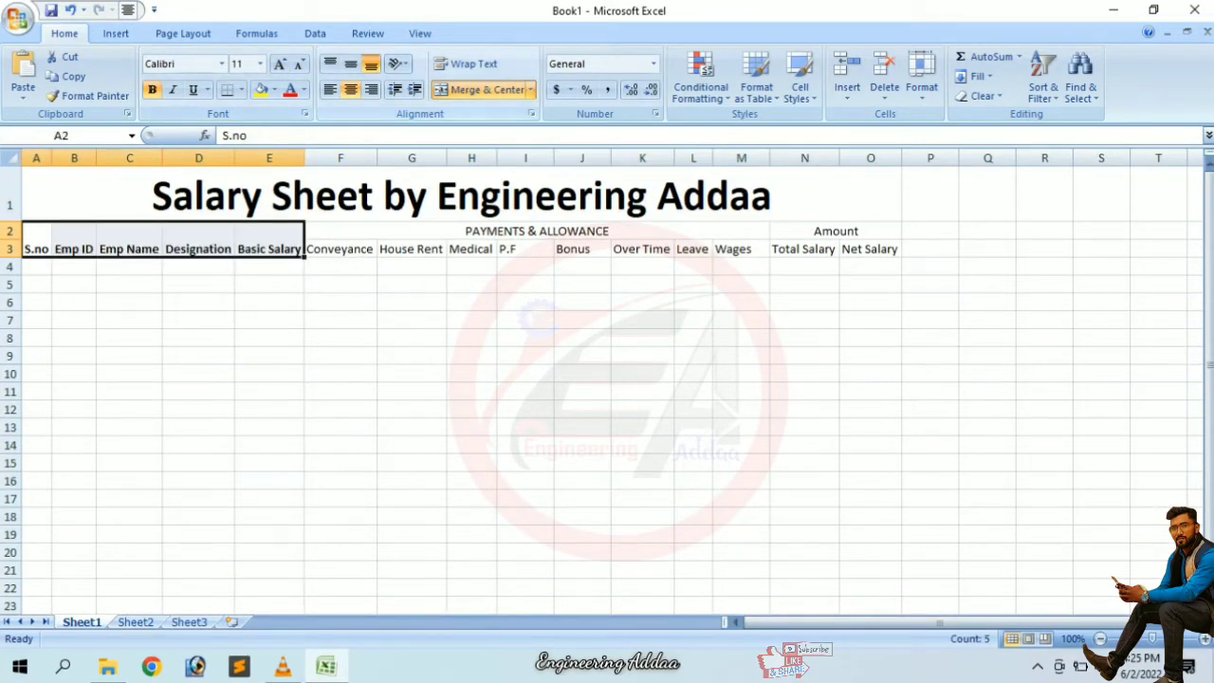
key(alt+h)
key(a)
key(m)
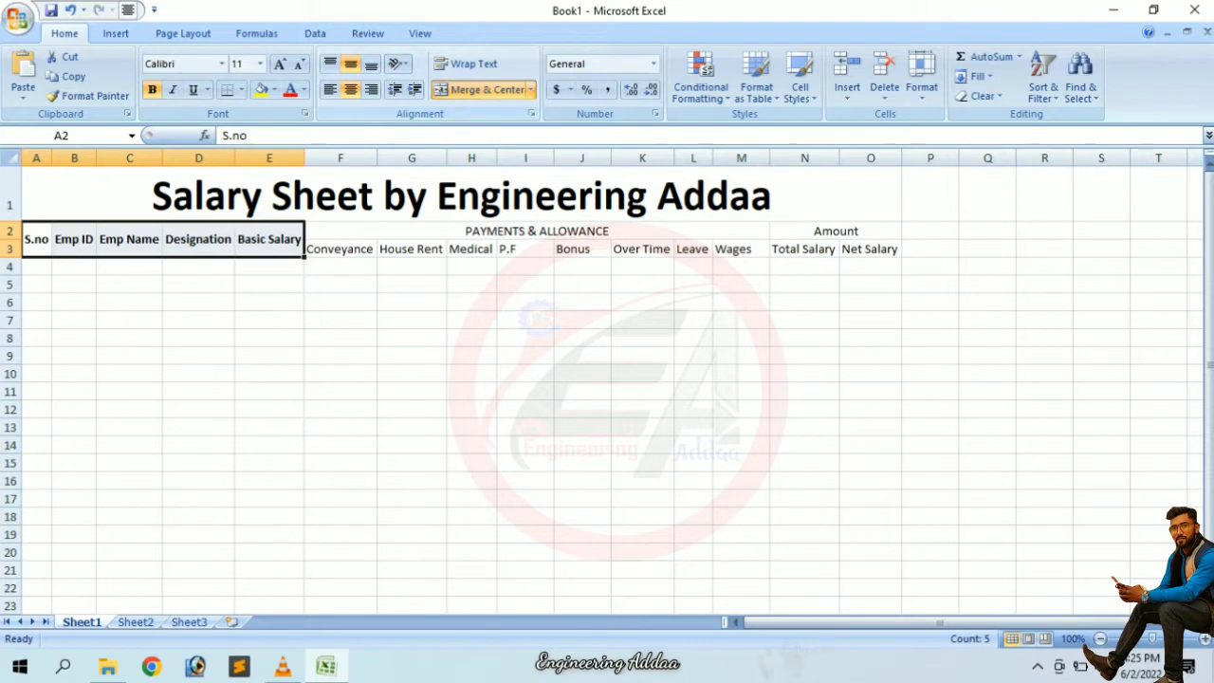
- Bold the headers in F2:O3
click(537, 230)
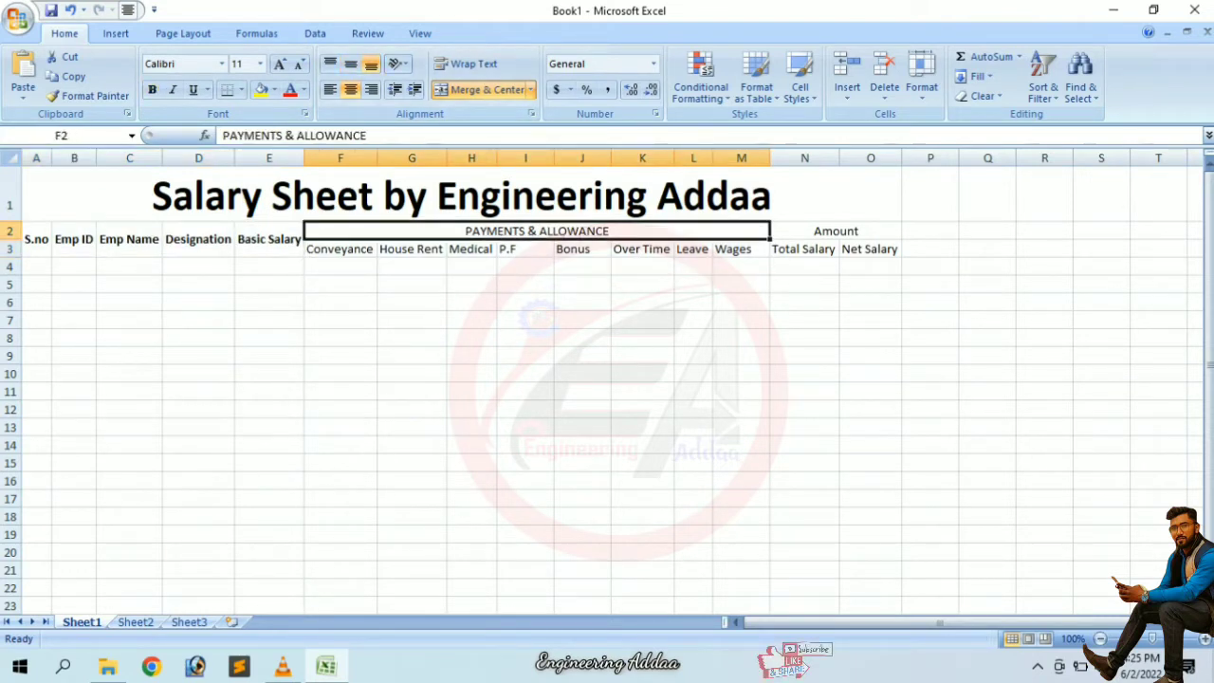
drag(537, 230, 870, 248)
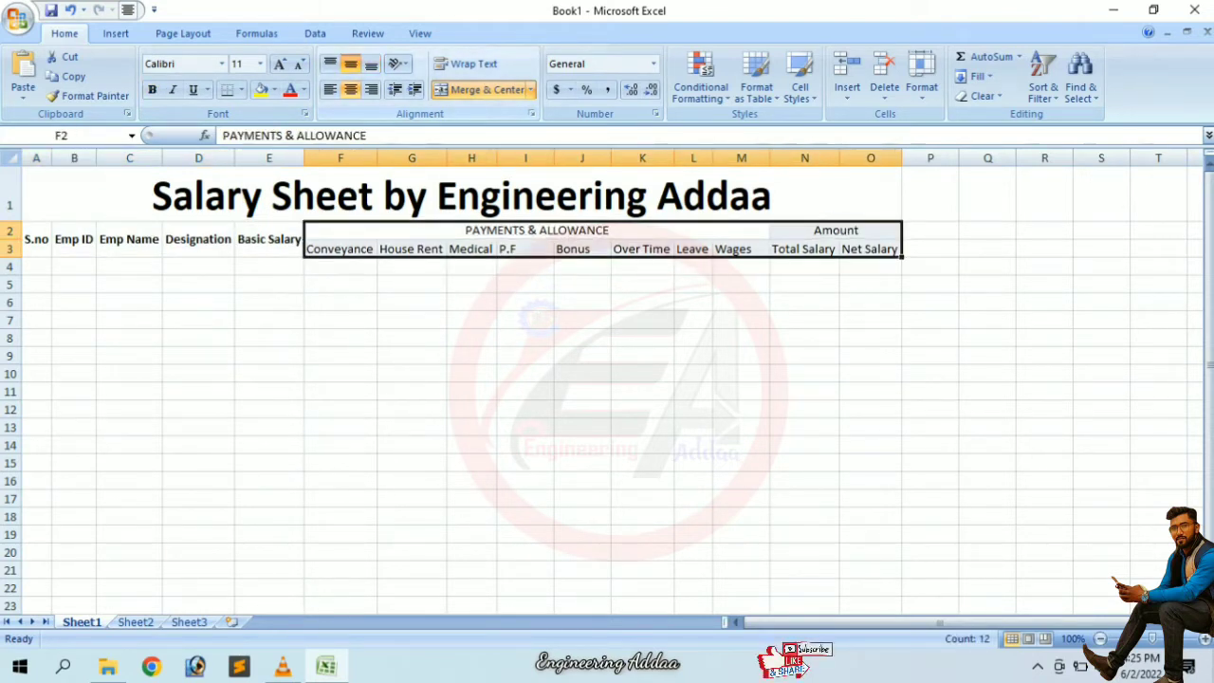
click(152, 89)
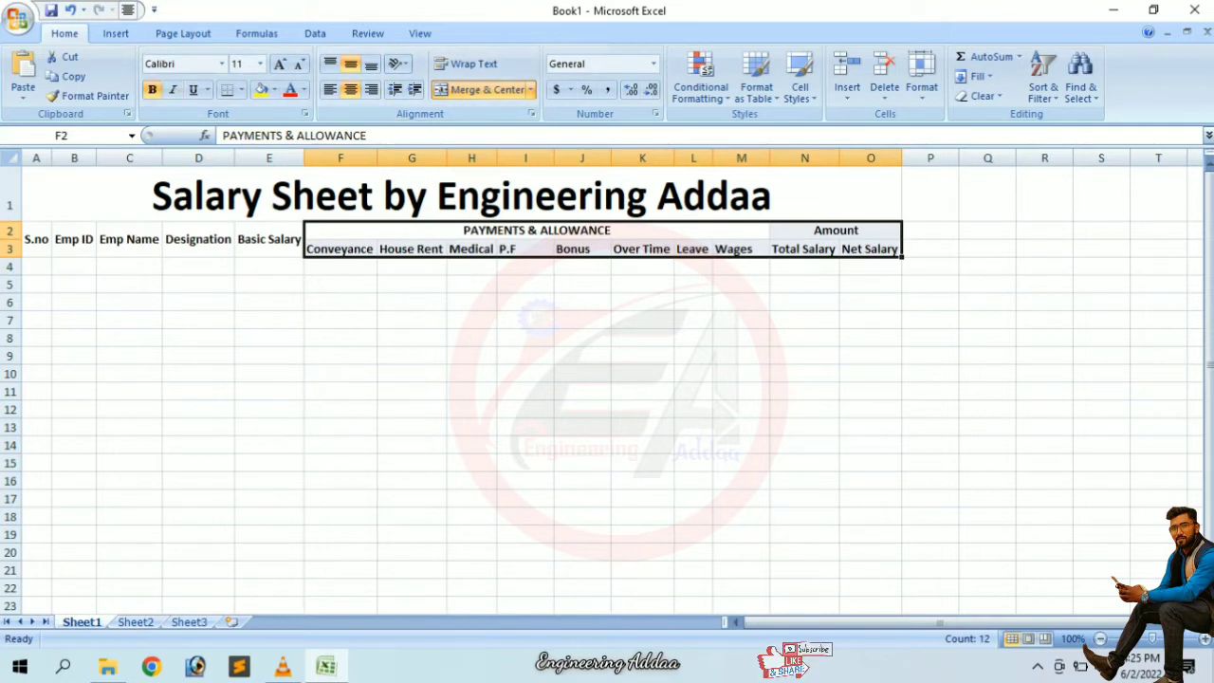
click(526, 285)
- Centre the row 3 headers F3:O3 and zoom the sheet to 130%
click(526, 248)
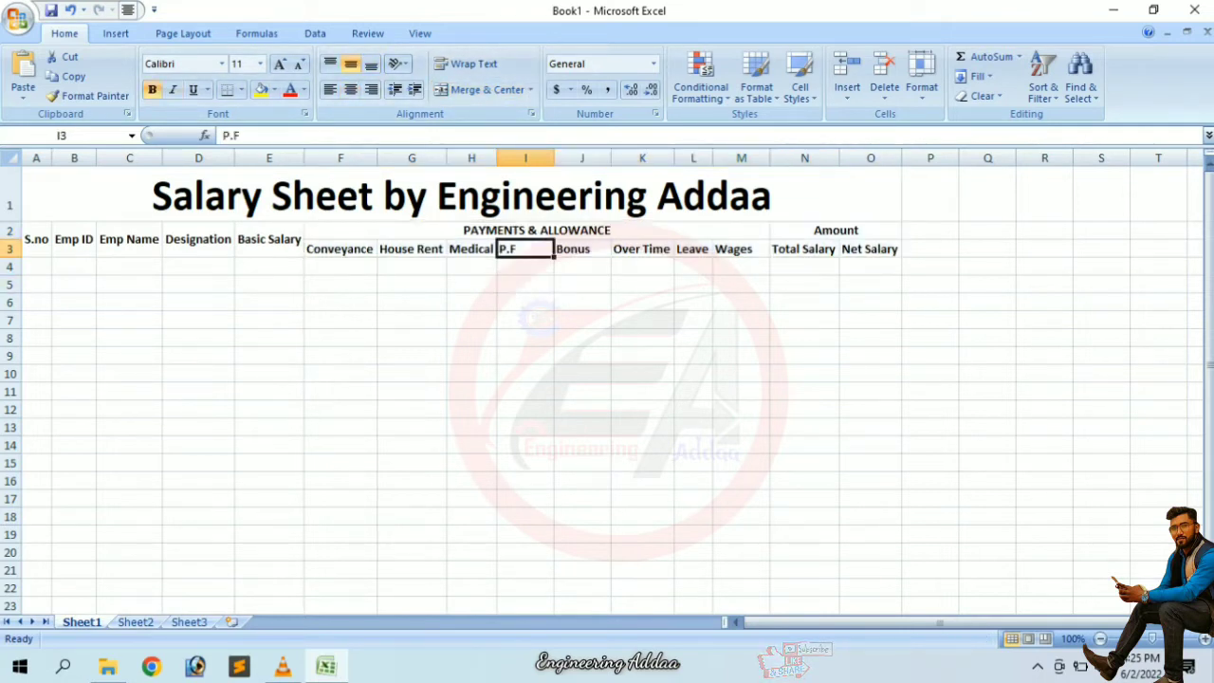
click(350, 89)
drag(340, 249, 870, 249)
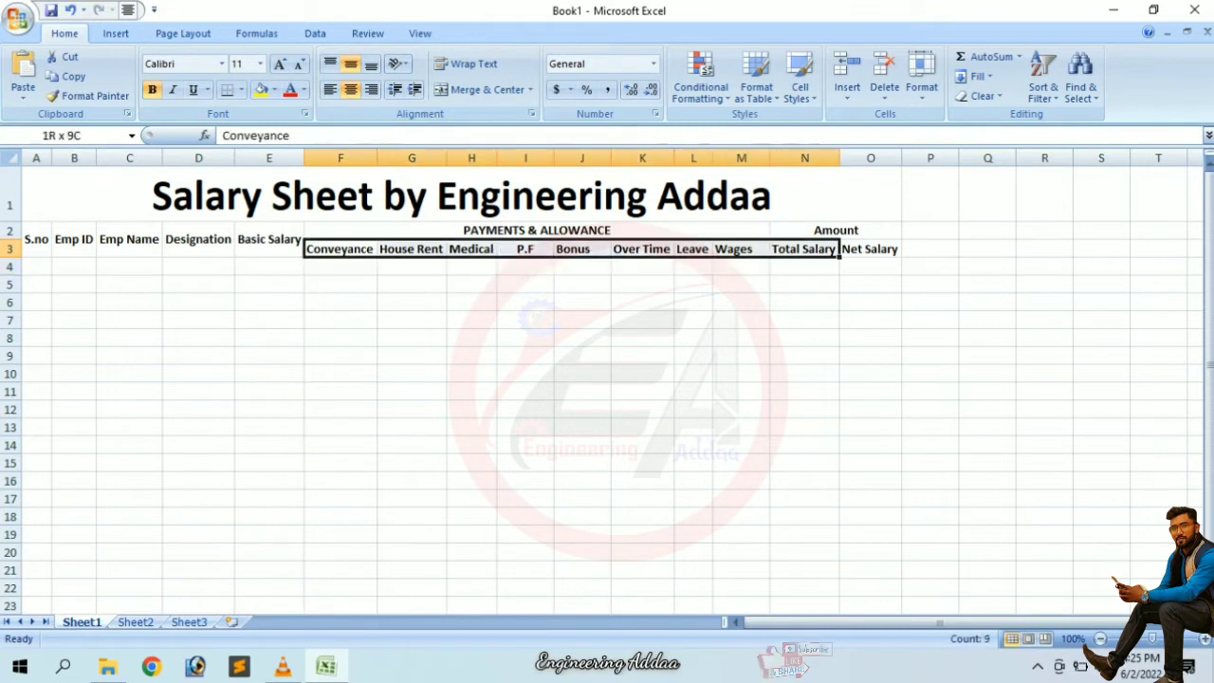
click(350, 89)
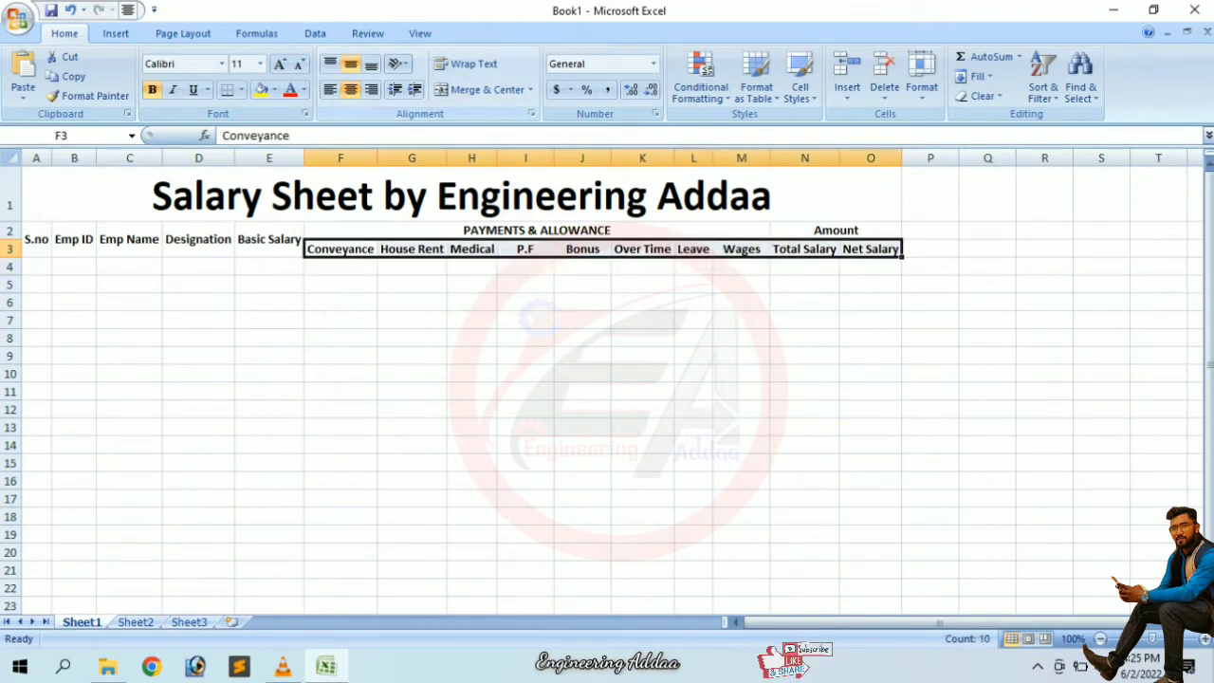
click(582, 320)
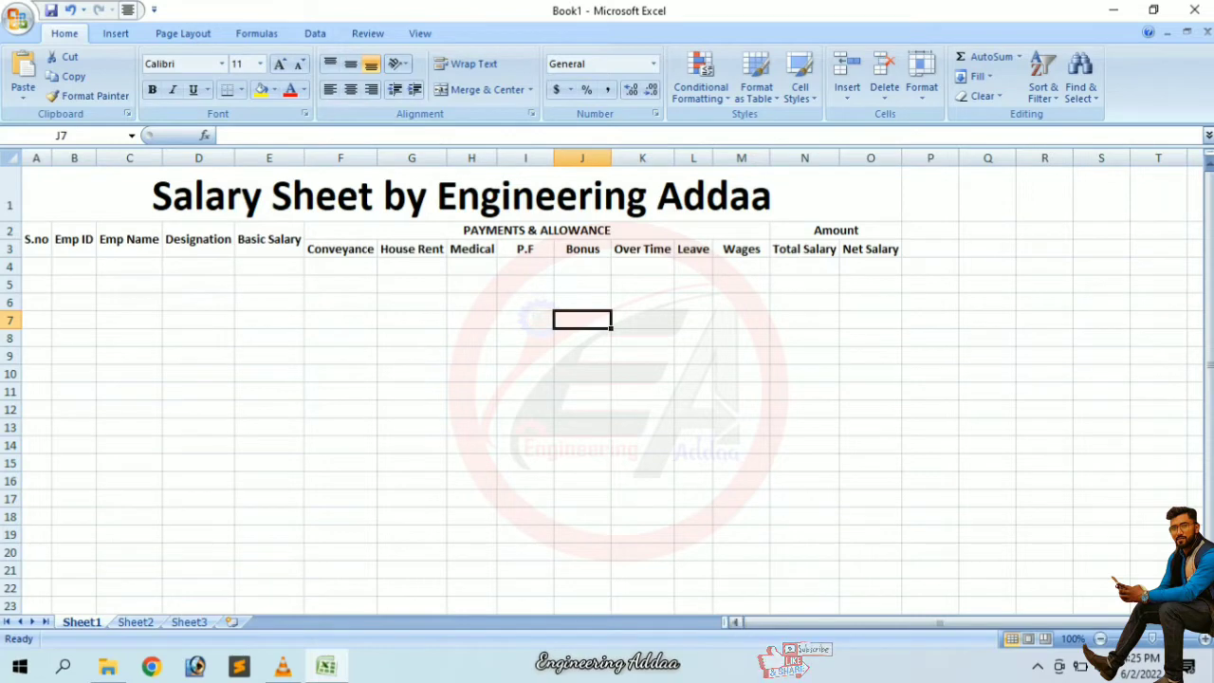
click(1205, 639)
click(1205, 638)
click(1205, 639)
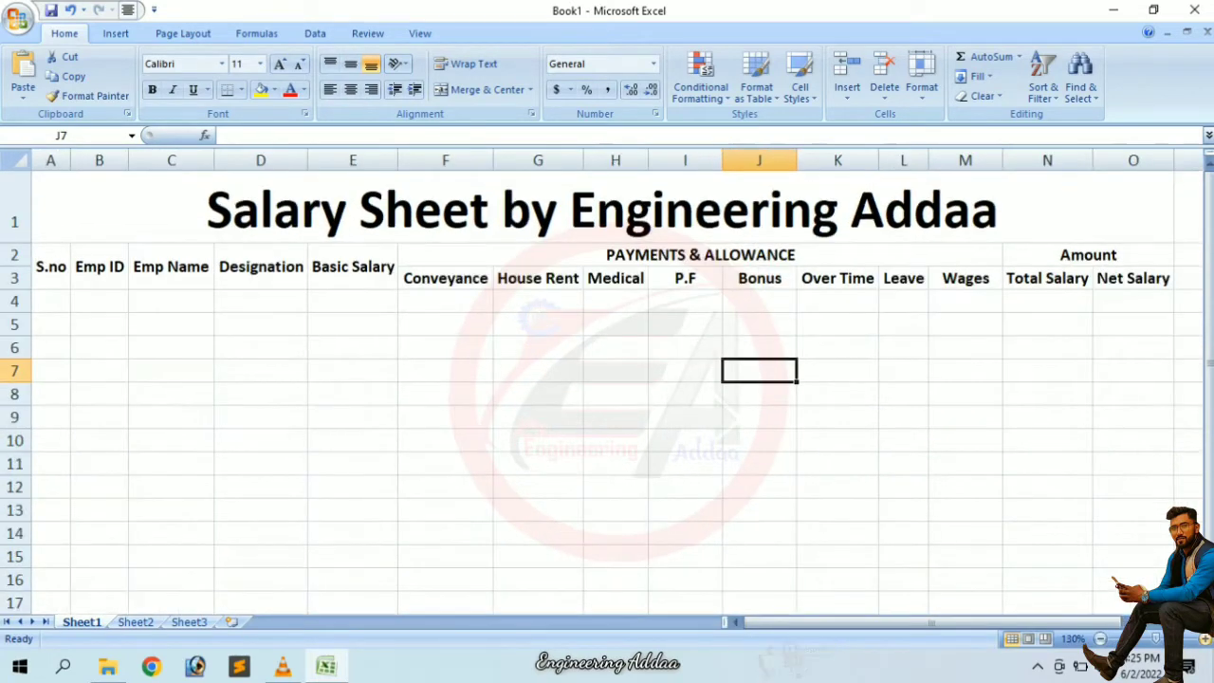
click(838, 463)
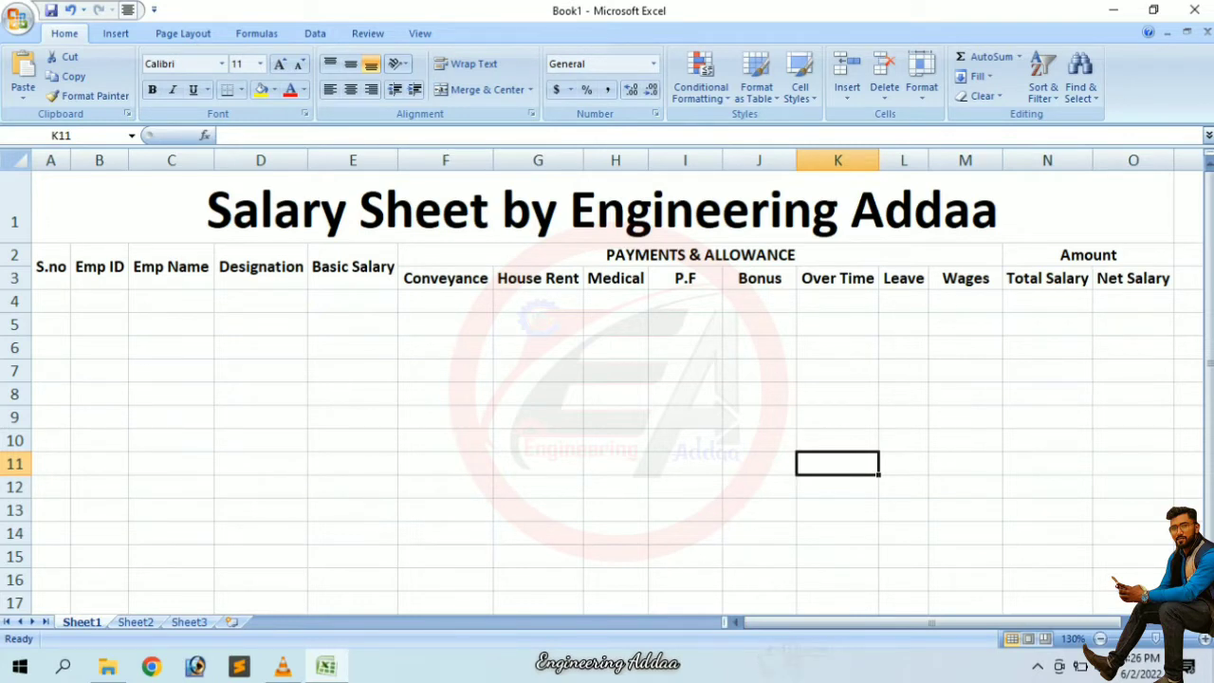
- Enter 26 in F11 and 30 in F10
key(Left)
key(Left)
key(Left)
key(Left)
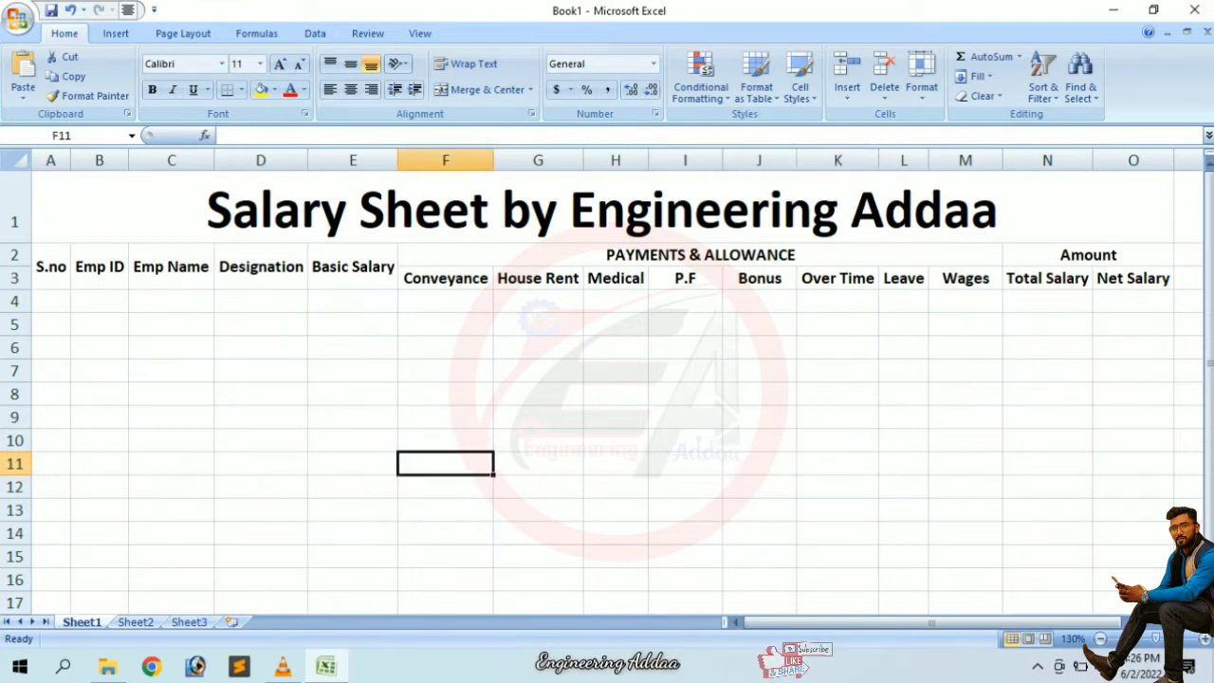
text(26)
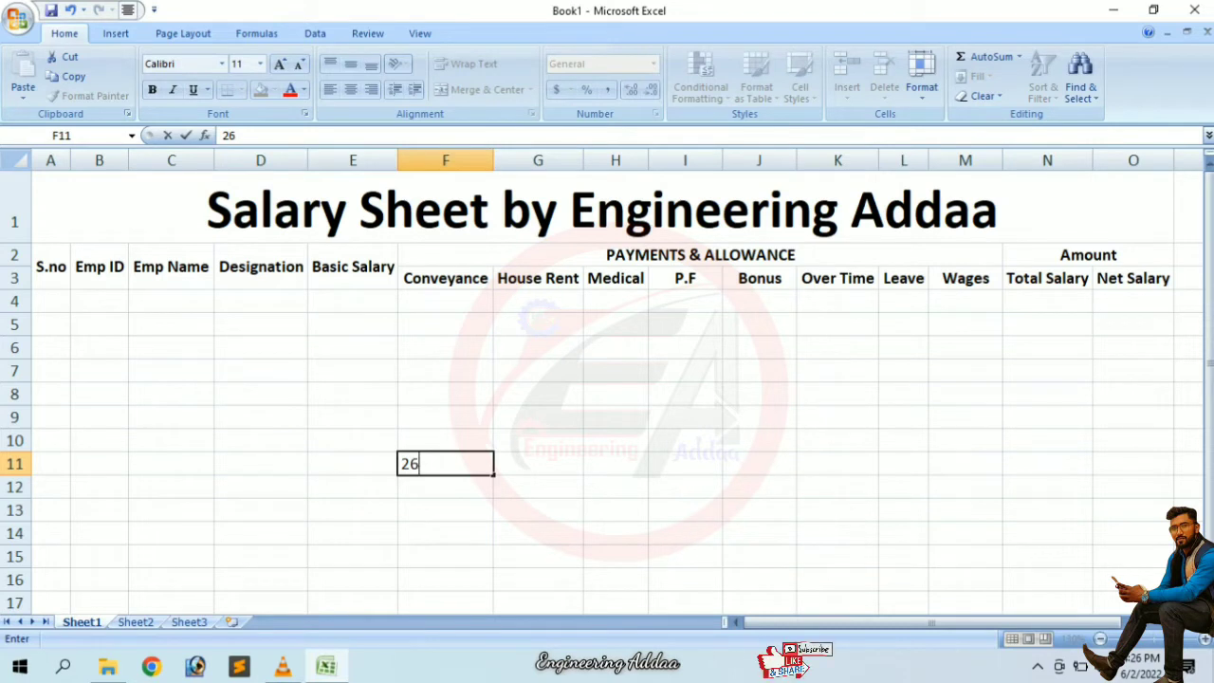
click(538, 463)
click(445, 440)
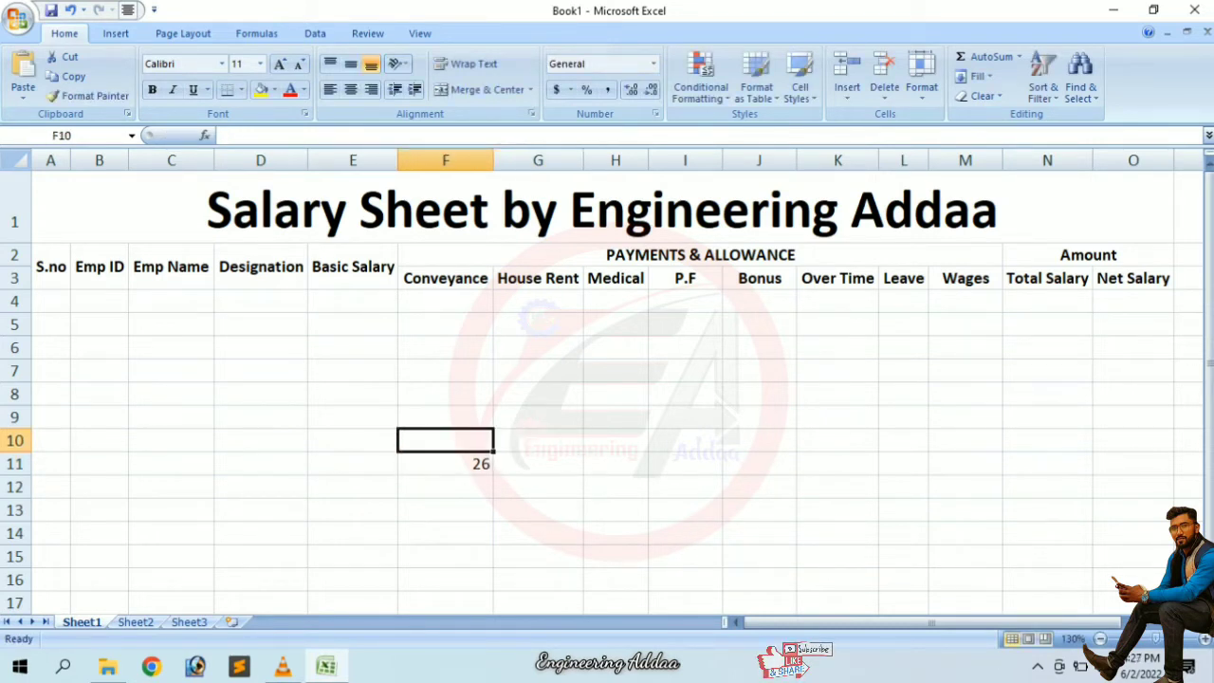
text(30)
key(Right)
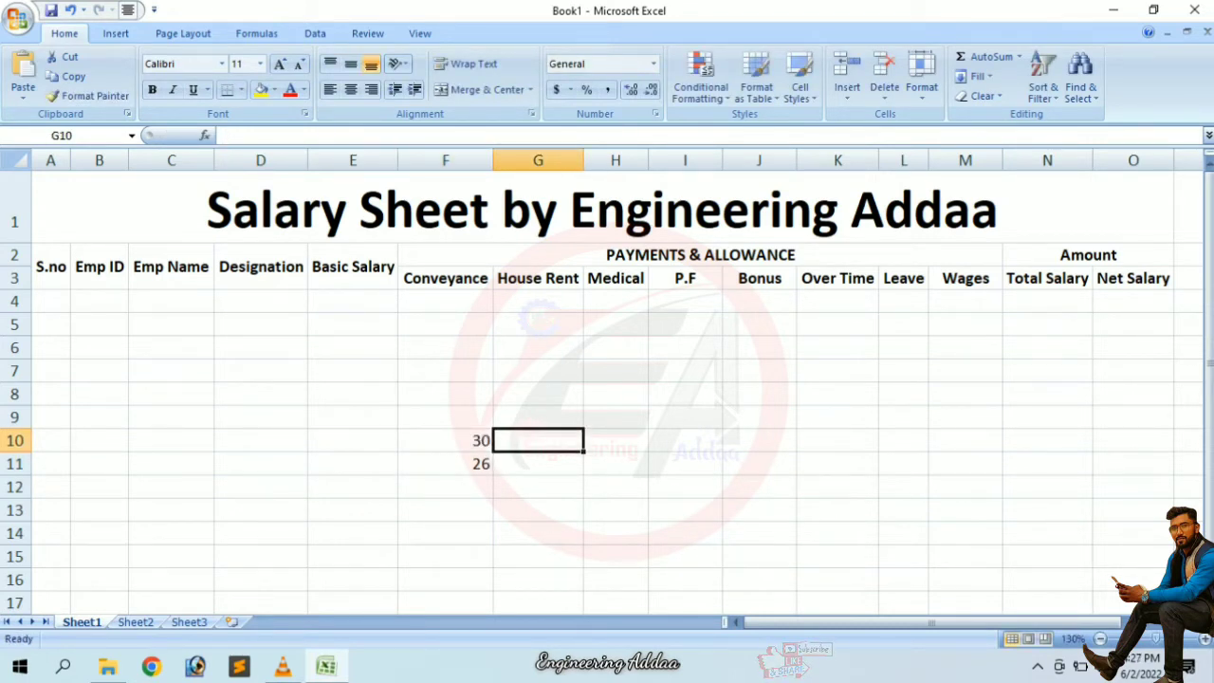
- Enter '4 Sunday' in G10 and 10000 in G11
text(4 Sundaa)
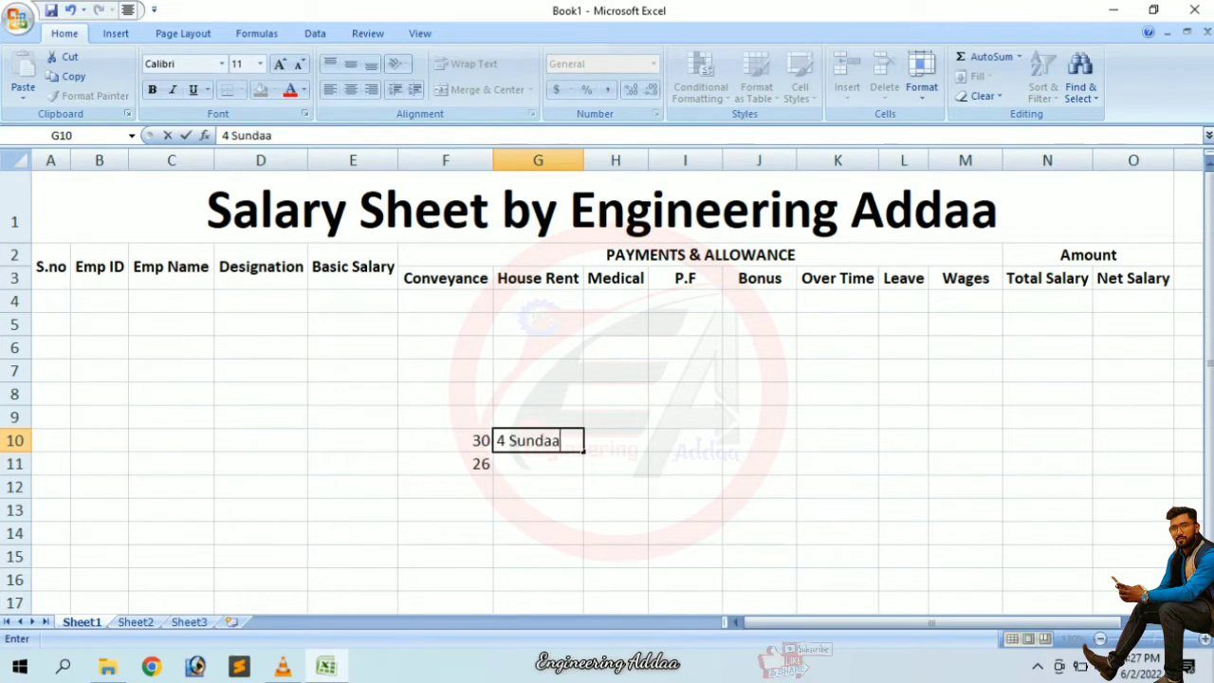
key(BackSpace)
key(BackSpace)
text(ay)
key(Return)
key(Return)
key(Up)
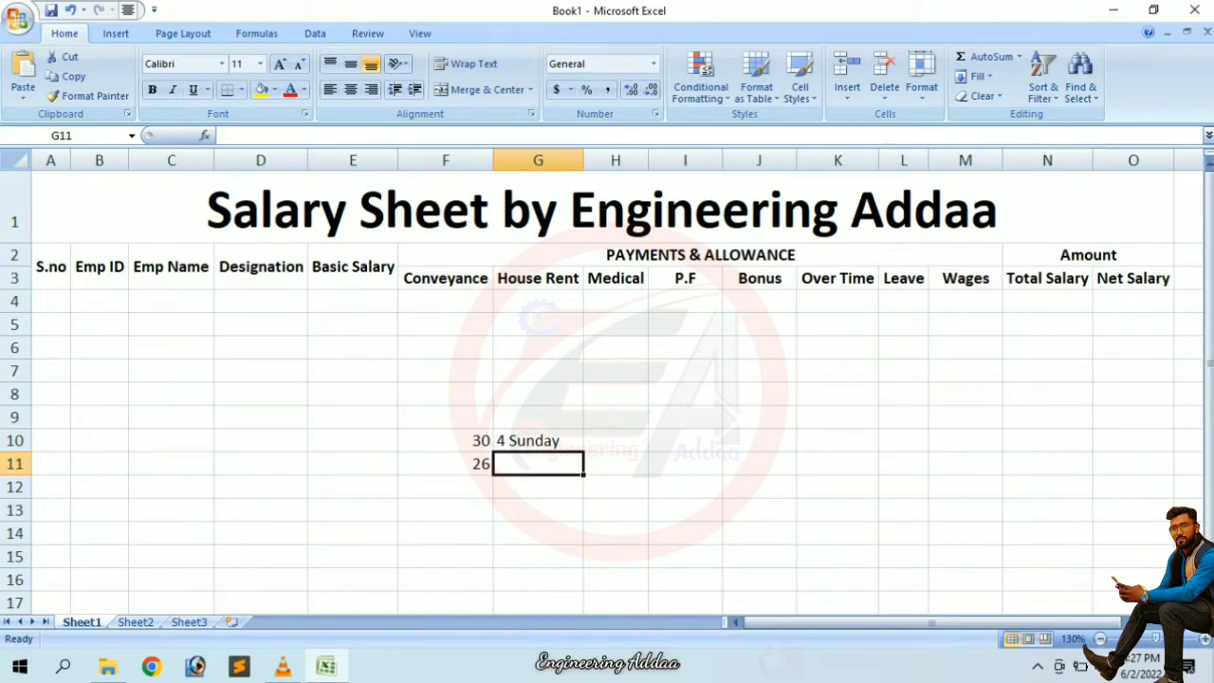
text(10000)
key(Return)
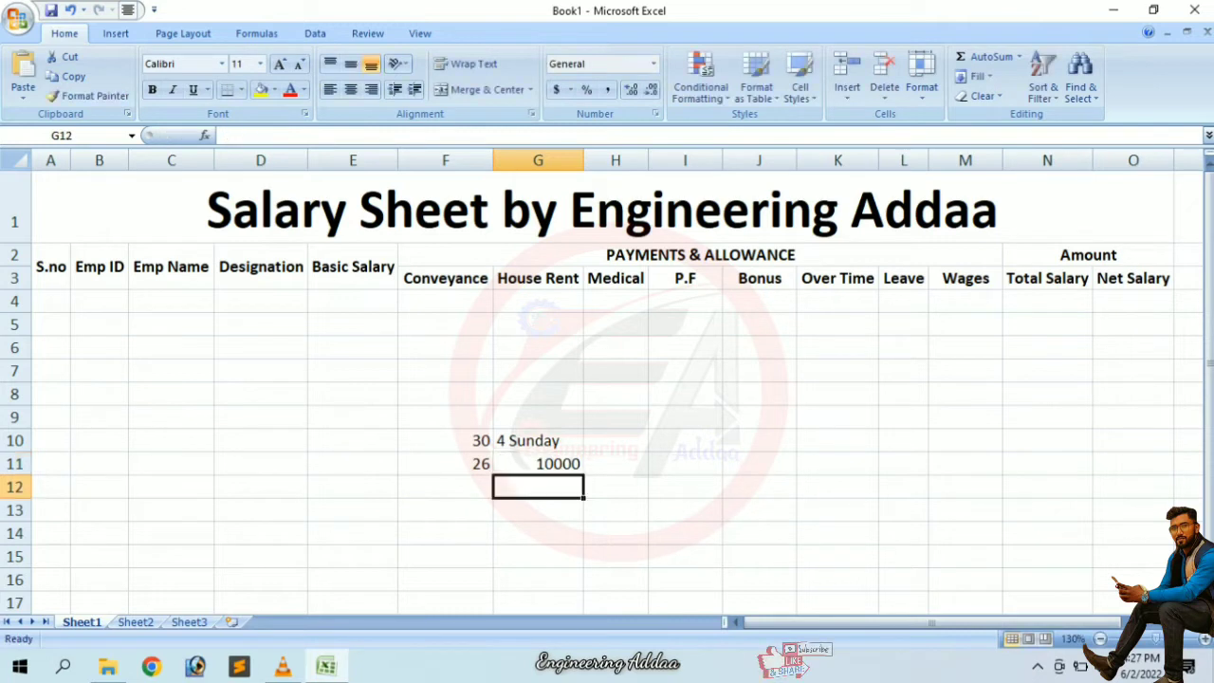
key(Up)
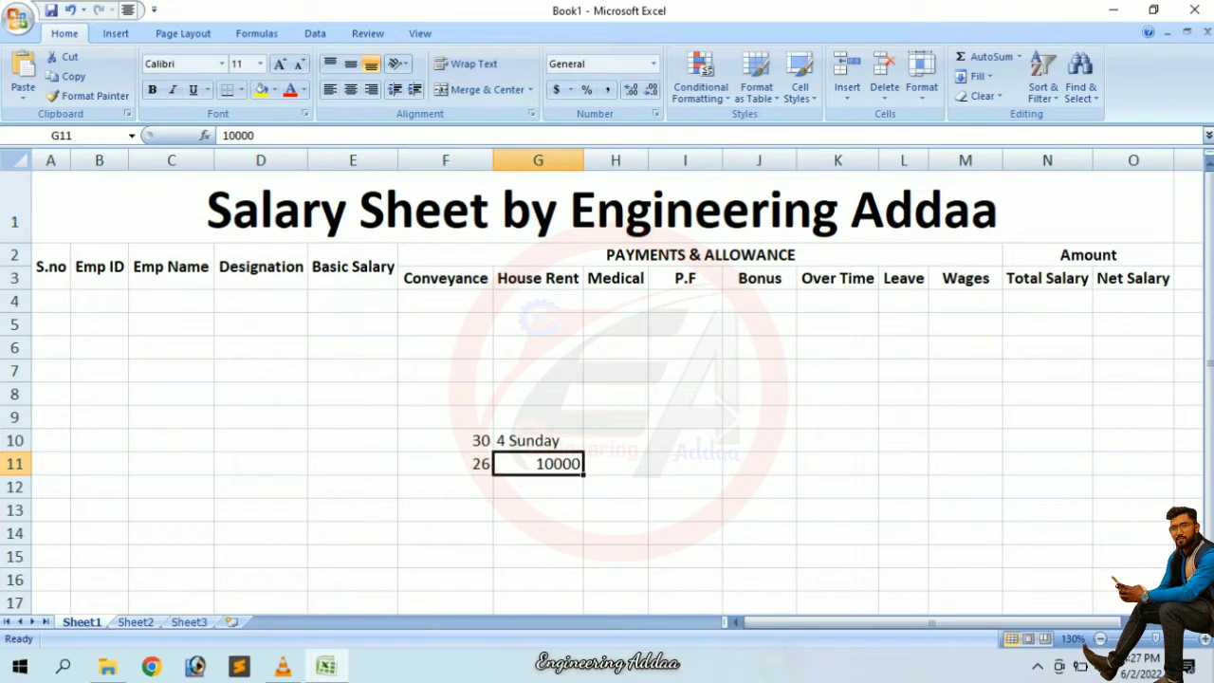
- Clear the scratch values and fill S.no 1 to 10 down A4:A13
drag(260, 370, 685, 557)
key(Delete)
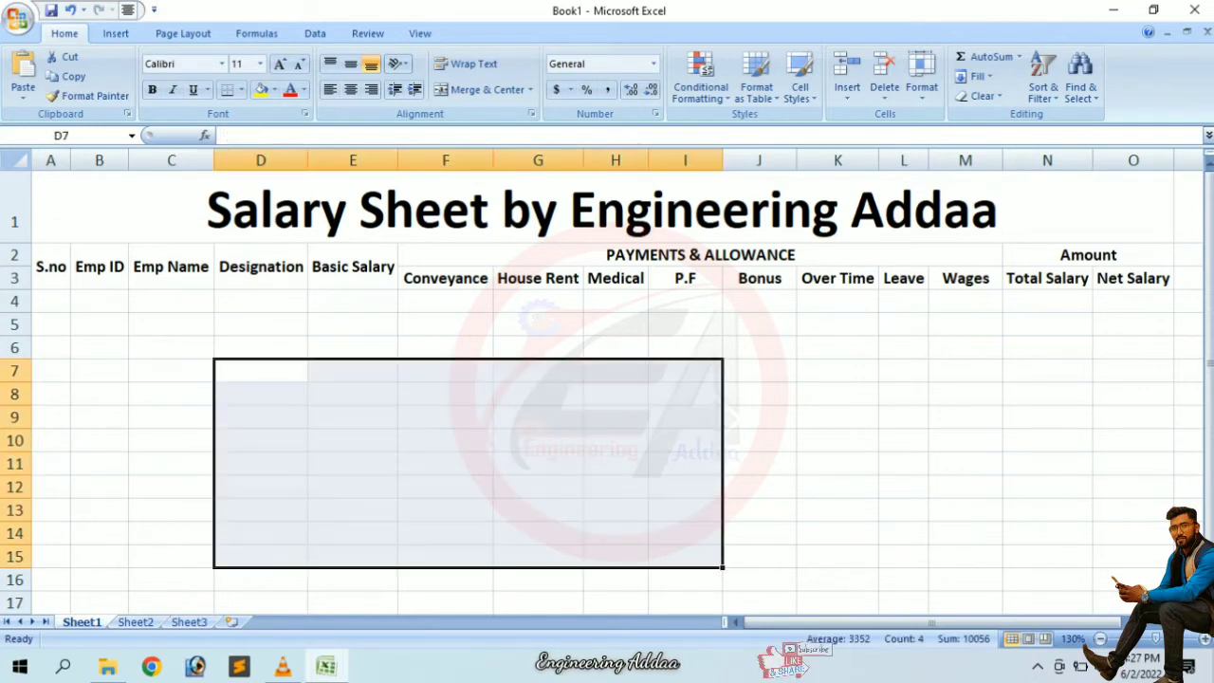
click(51, 301)
text(1)
key(Return)
text(2)
key(Return)
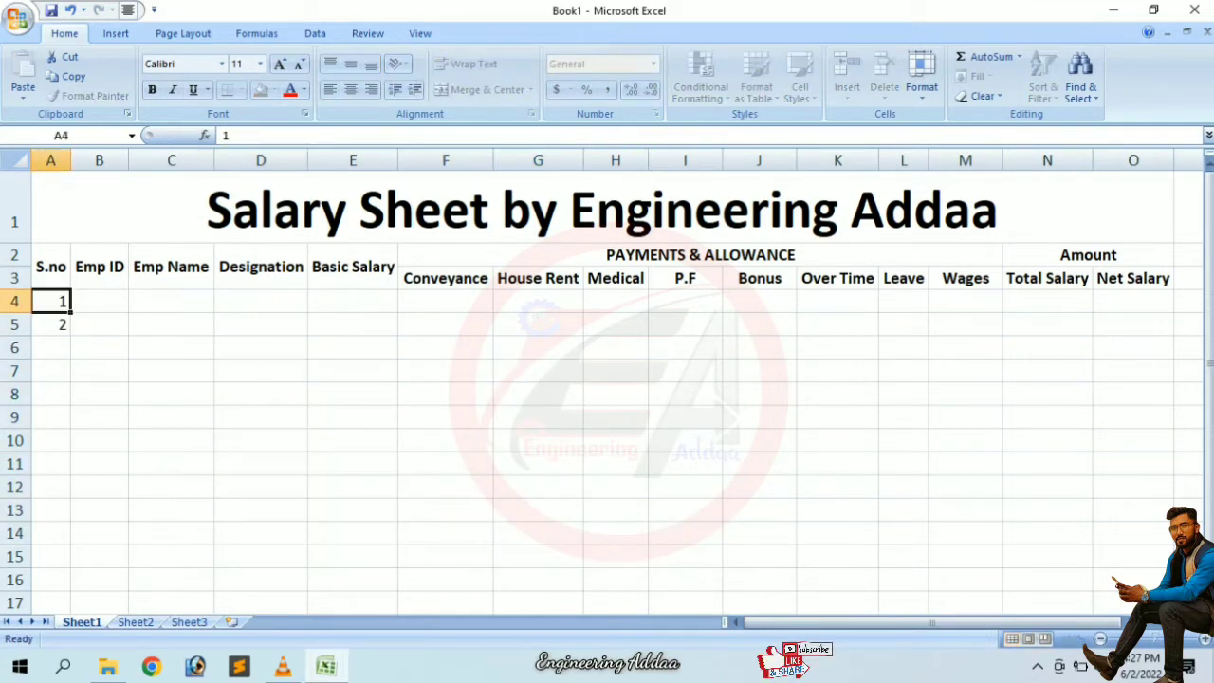
drag(51, 301, 52, 324)
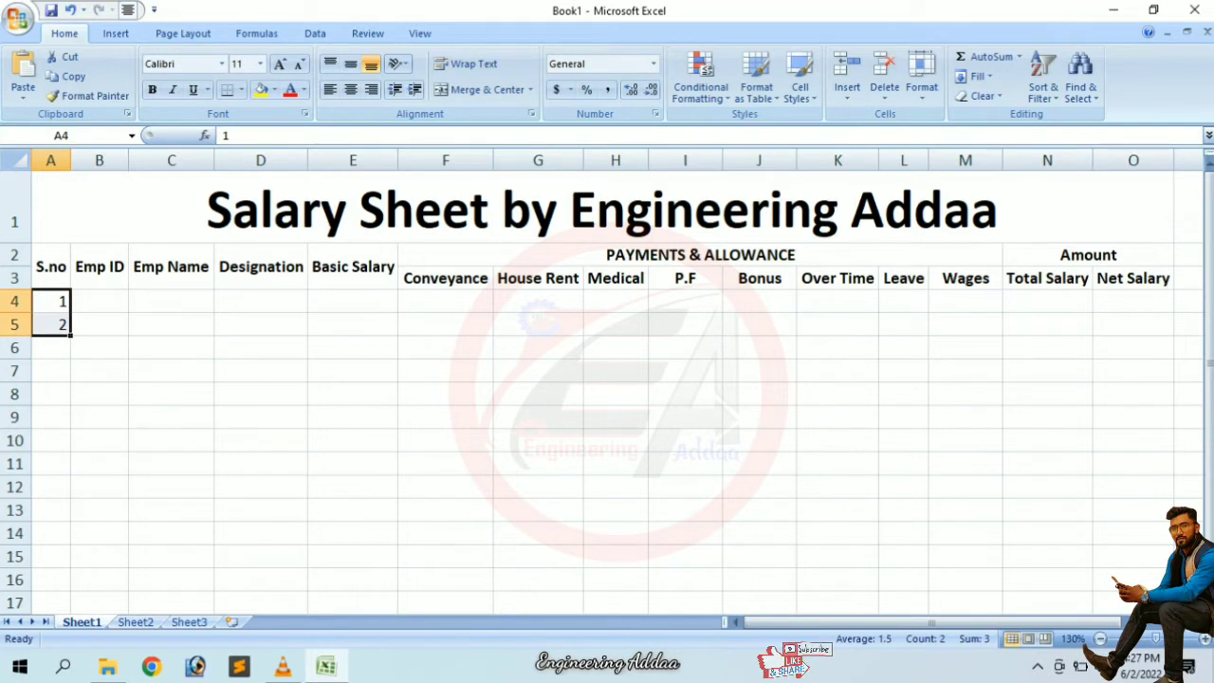
drag(70, 336, 70, 522)
- Enter SS101 in B4 and fill Emp IDs down to SS110 in B13
click(98, 300)
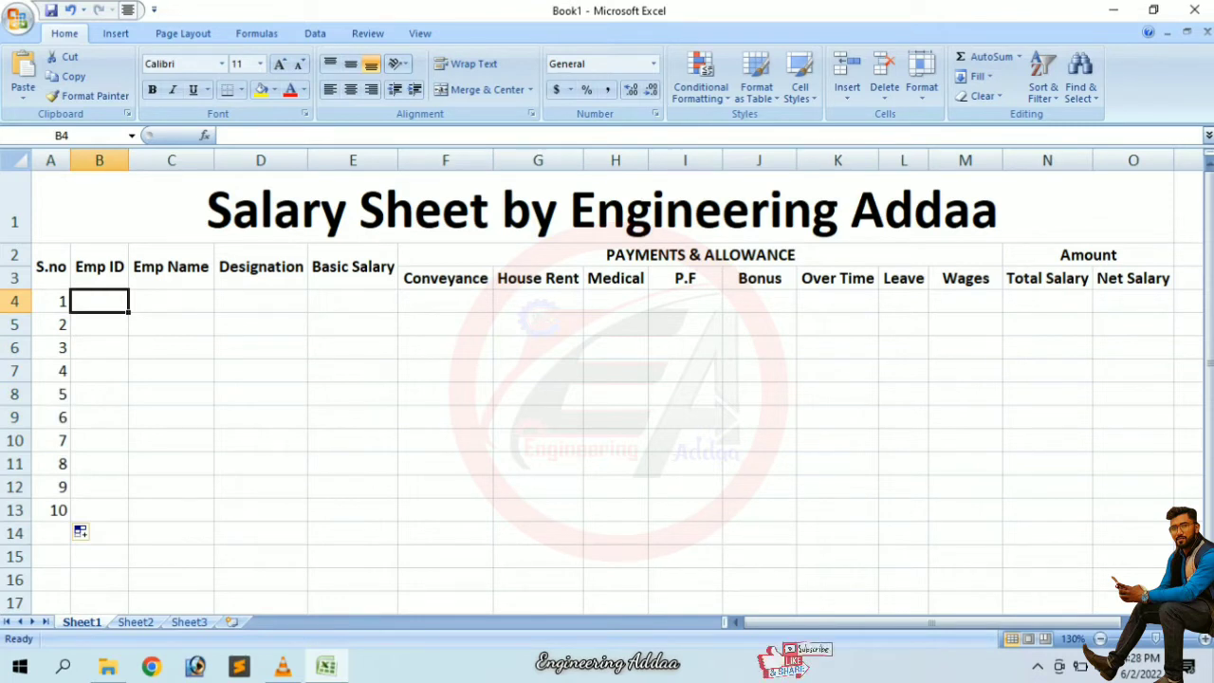
text(AS)
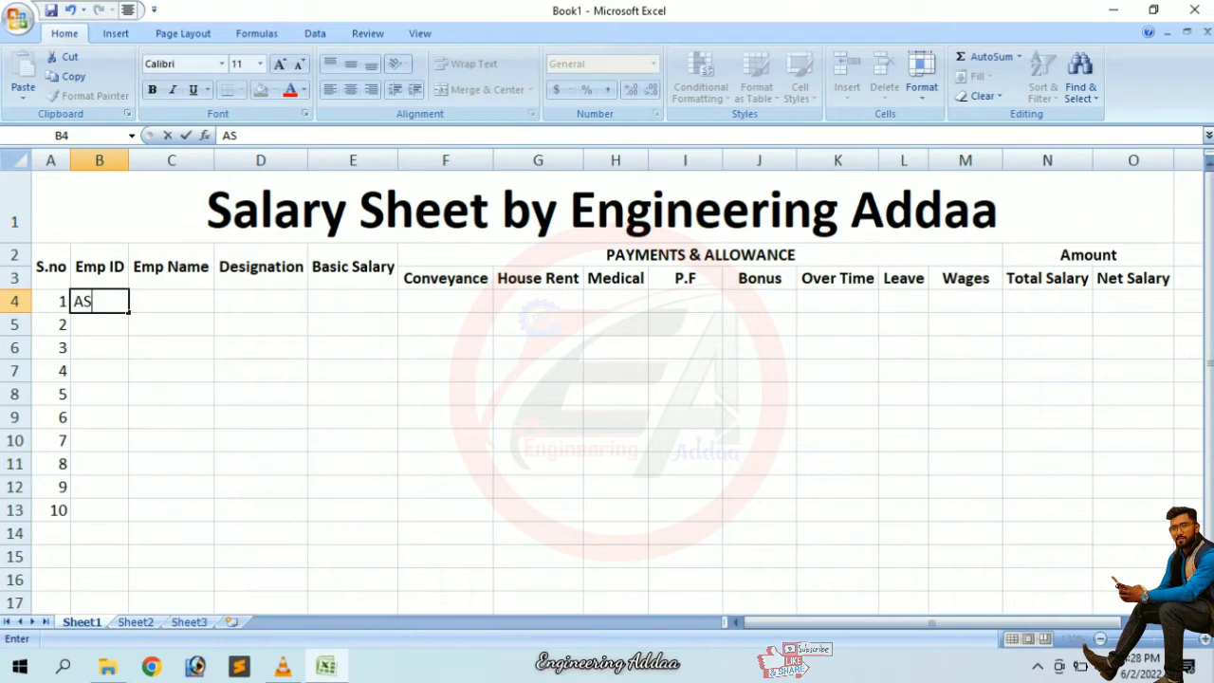
key(BackSpace)
key(BackSpace)
text(SS101)
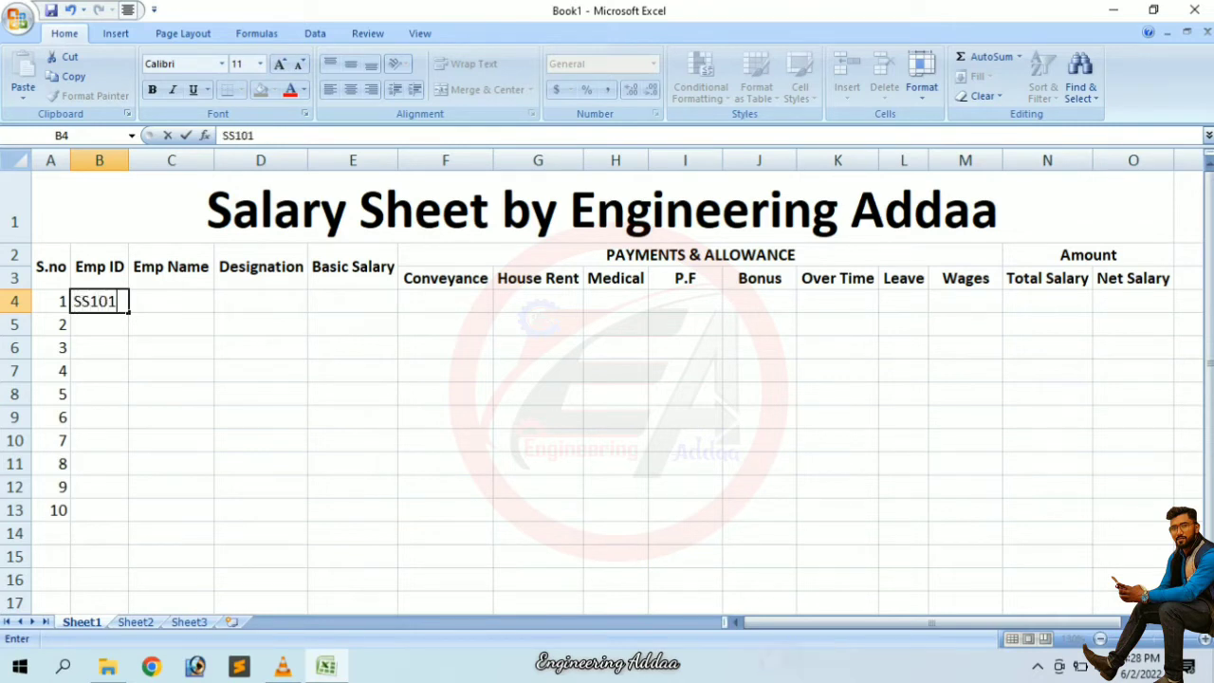
key(ctrl+Return)
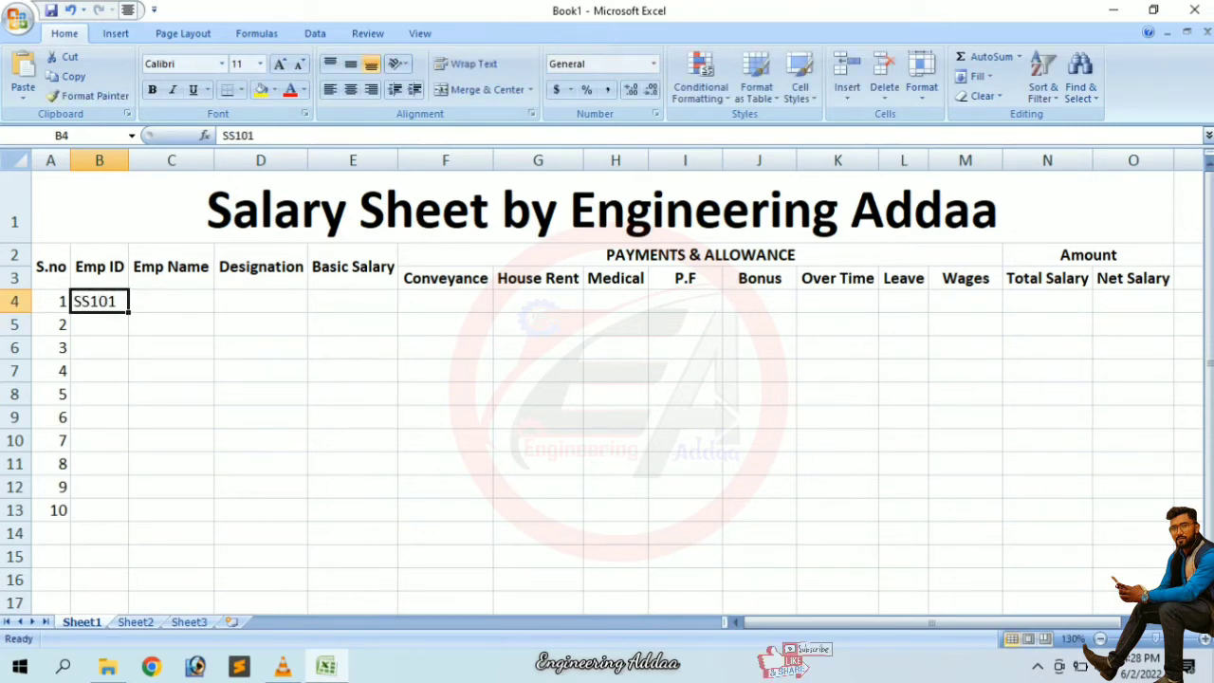
drag(129, 312, 129, 521)
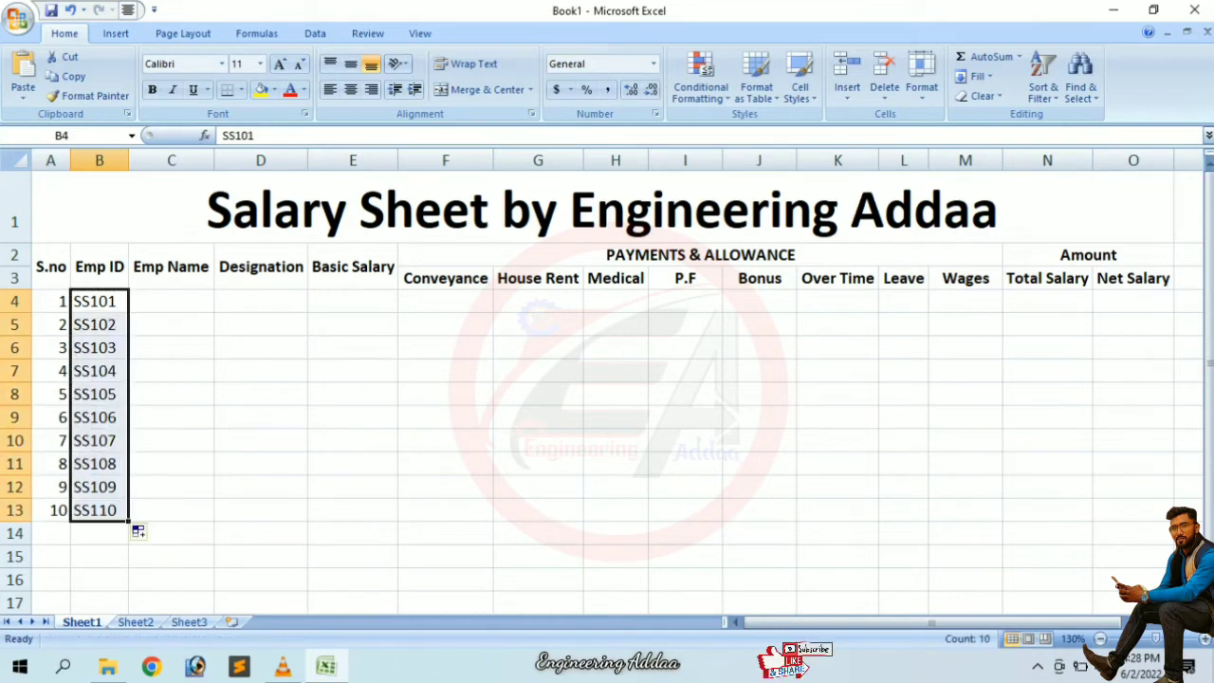
- Fill Conveyance with 0 for all ten employees in F4:F13
click(170, 301)
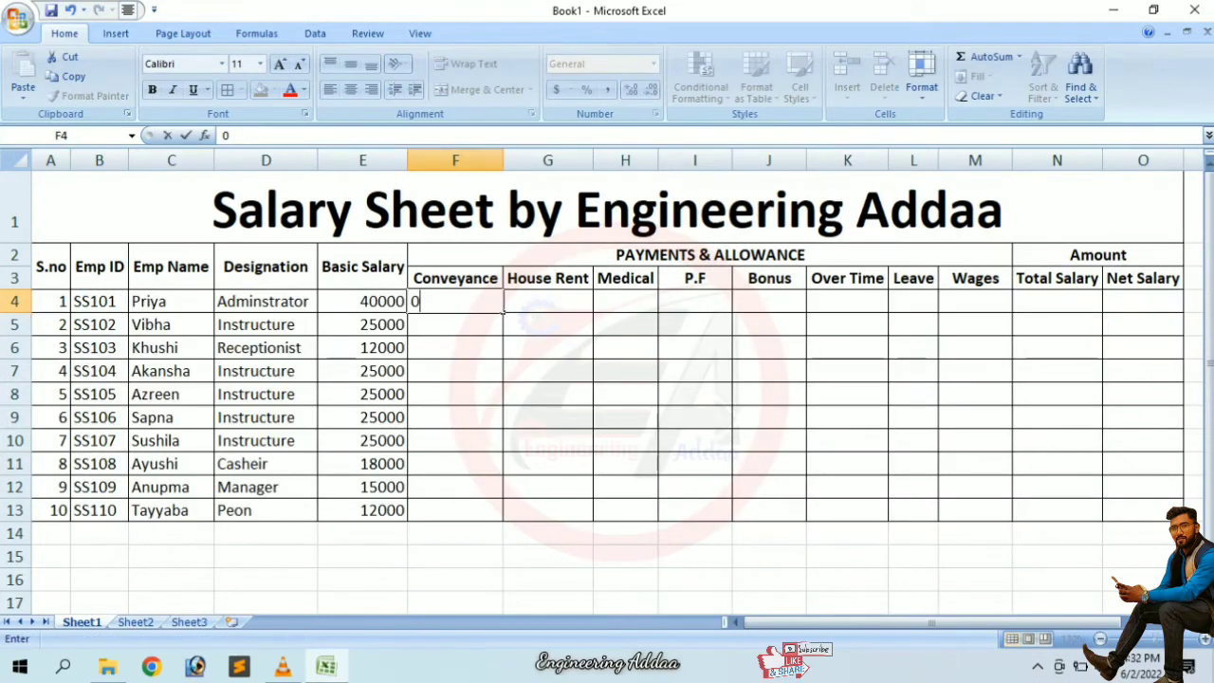
key(ctrl+Return)
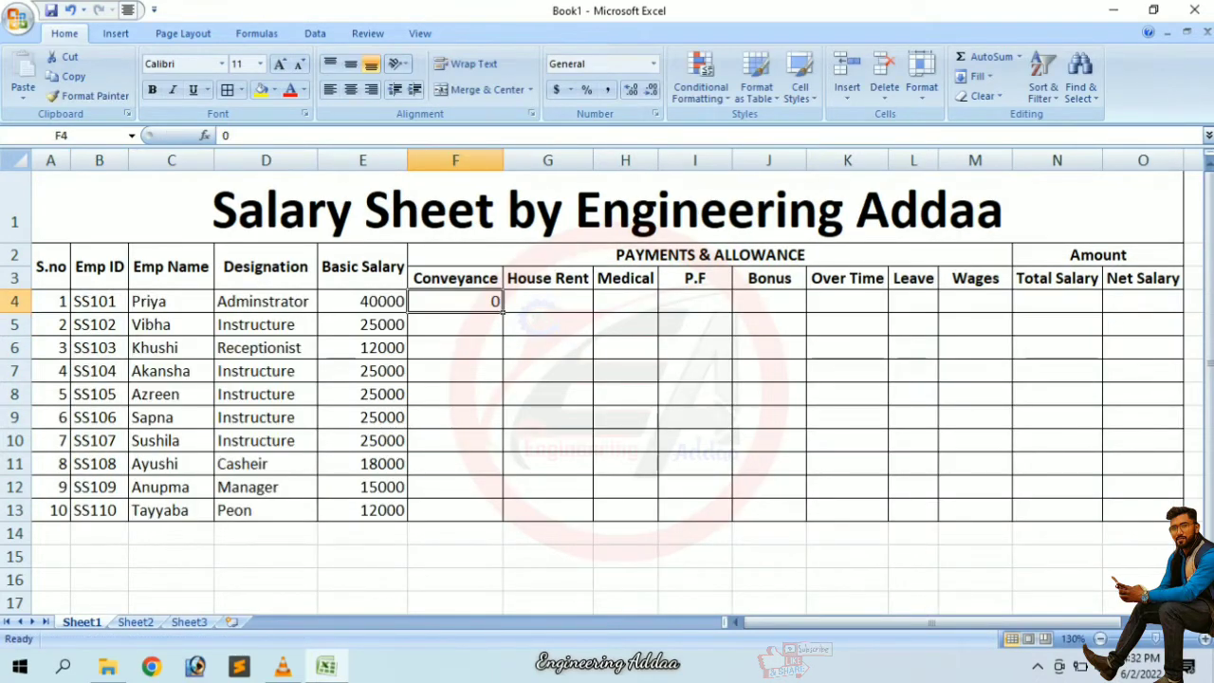
double_click(504, 310)
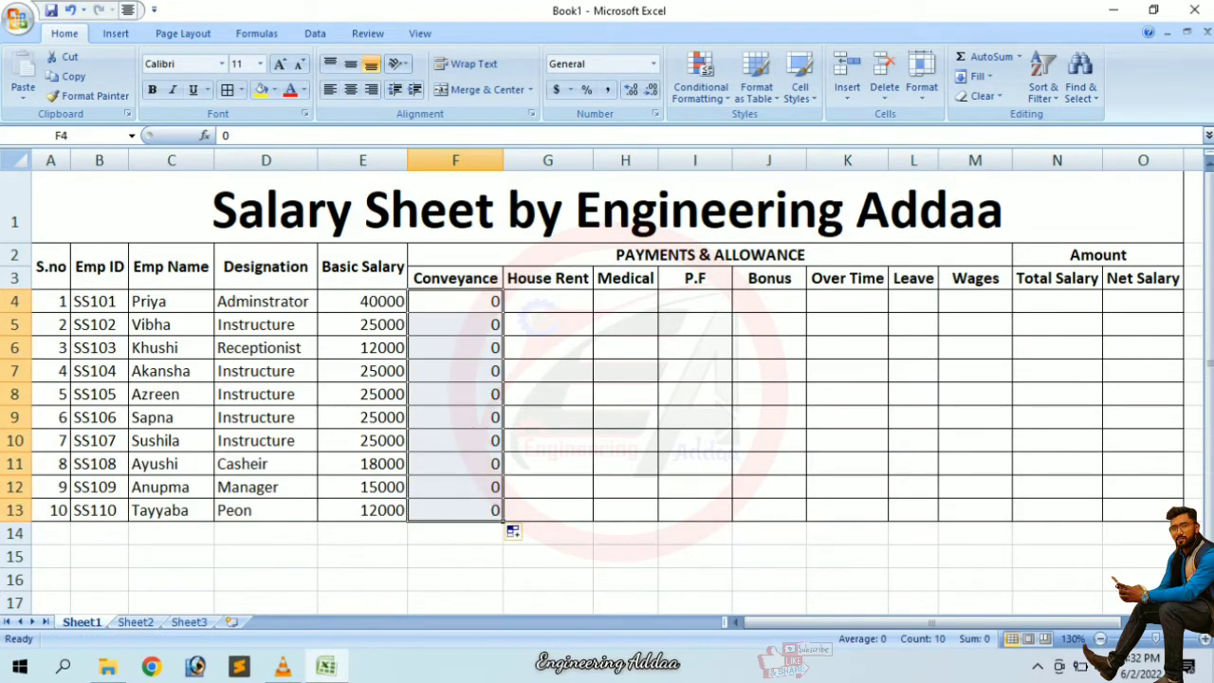
click(548, 301)
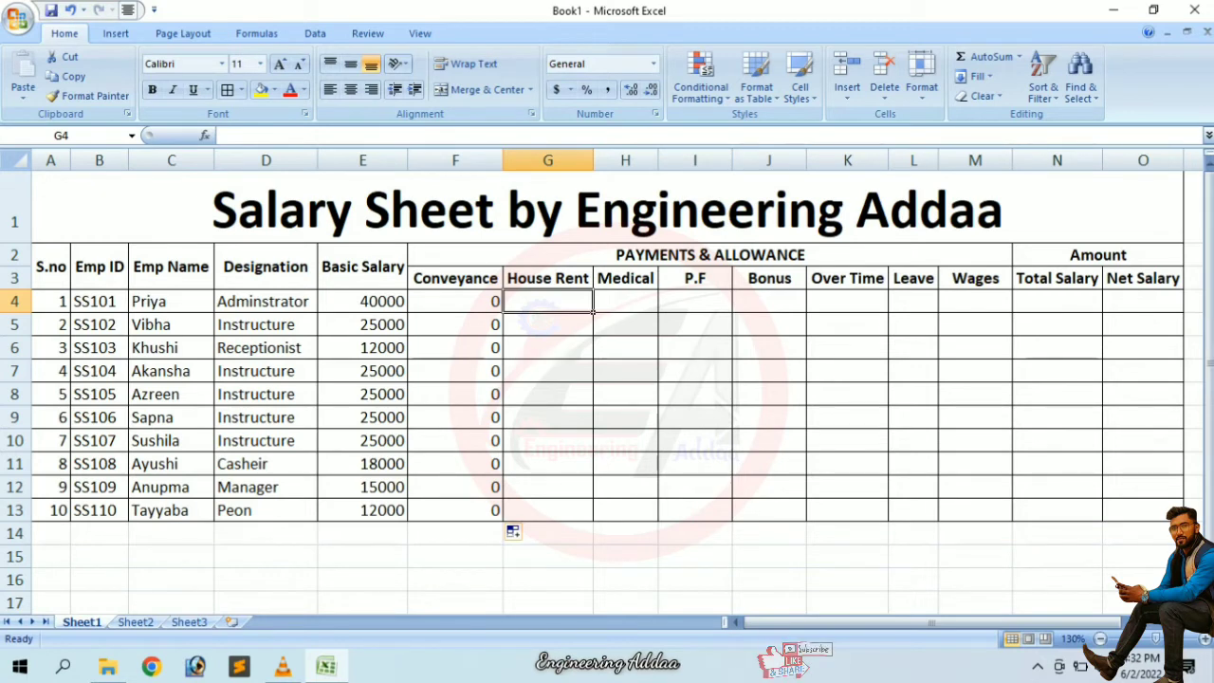
- Fill House Rent and Medical with 0 down to row 13
text(0)
key(ctrl+Return)
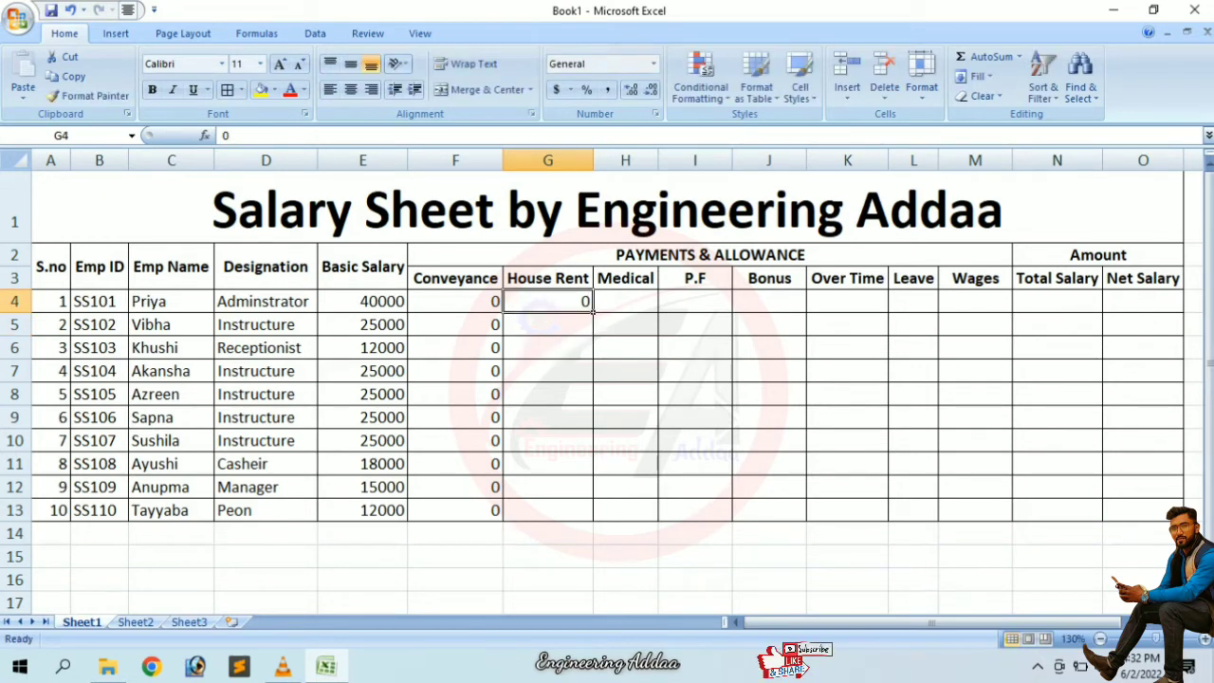
drag(593, 311, 595, 523)
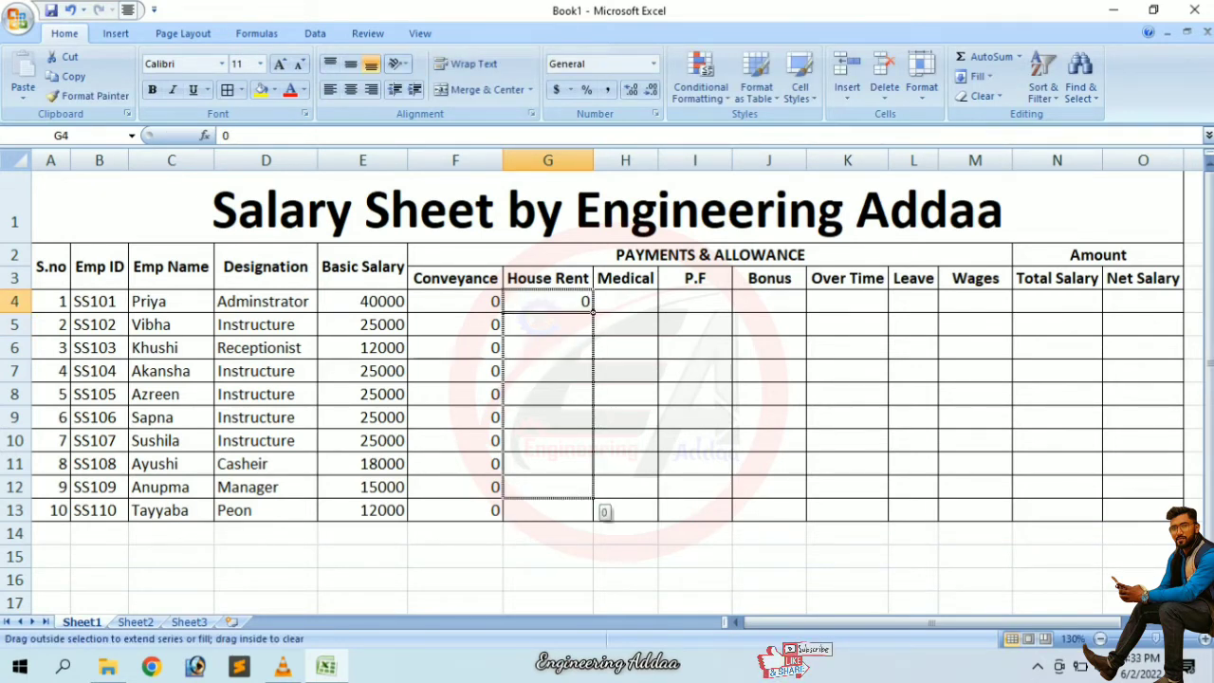
click(625, 300)
text(0)
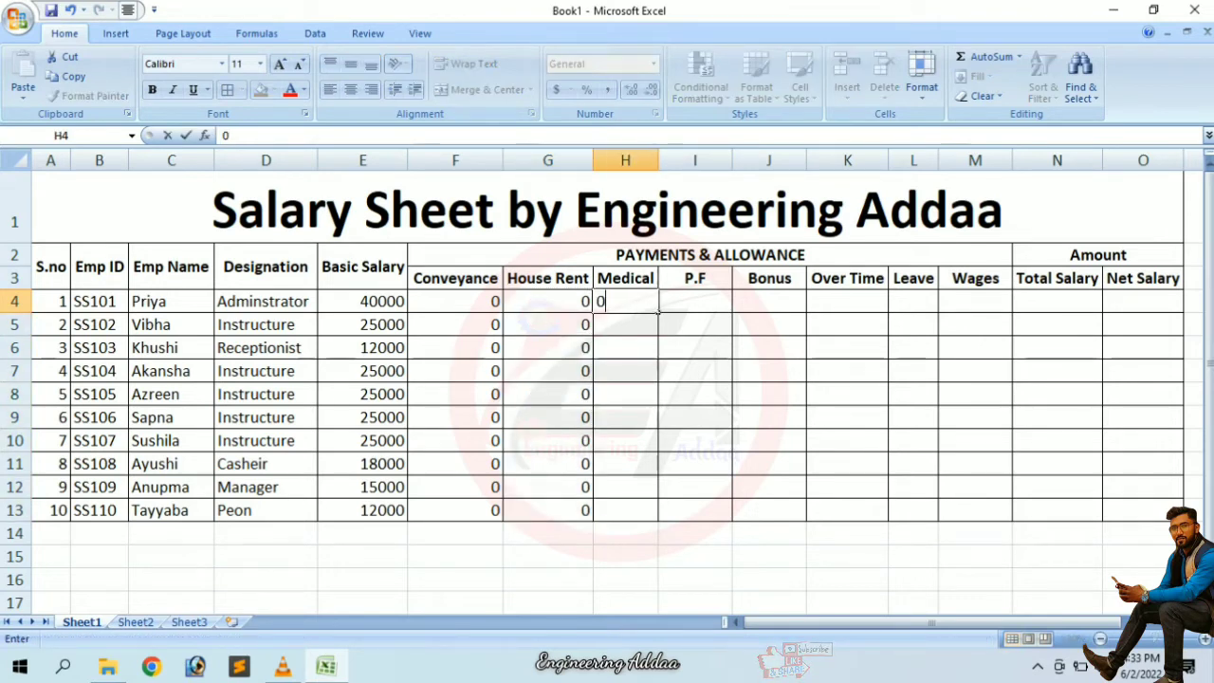
key(ctrl+Return)
drag(659, 312, 658, 524)
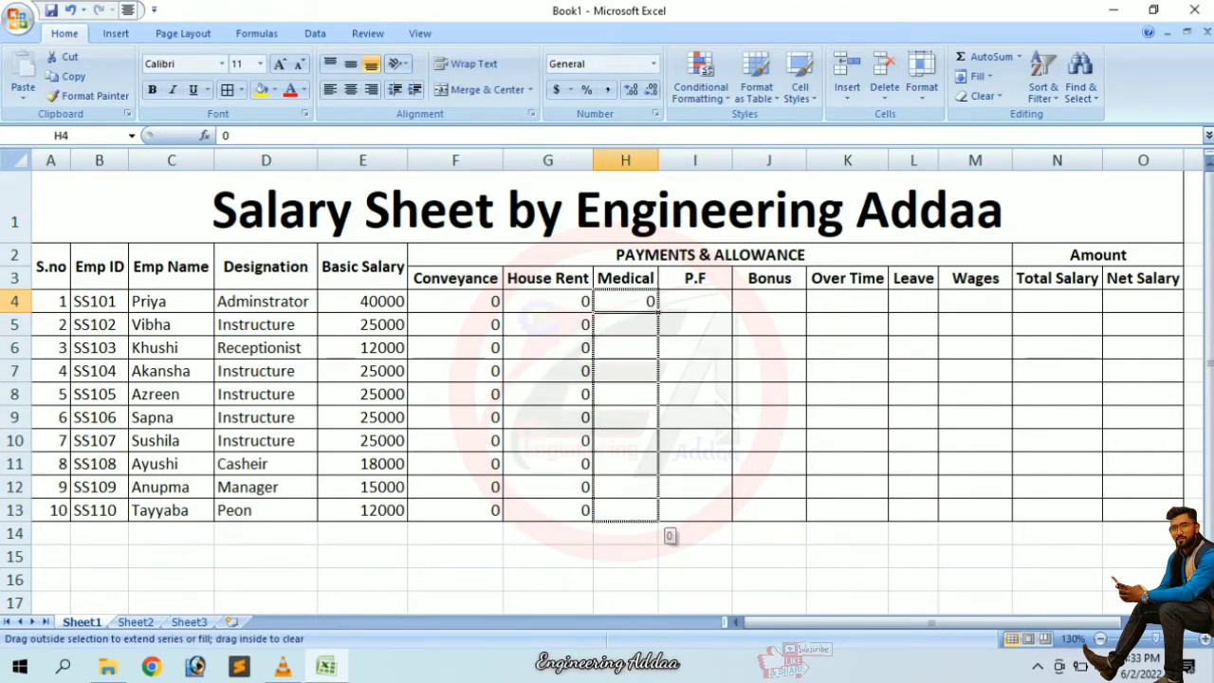
- Fill P.F and Bonus with 0 down to row 13
click(694, 301)
text(0)
key(ctrl+Return)
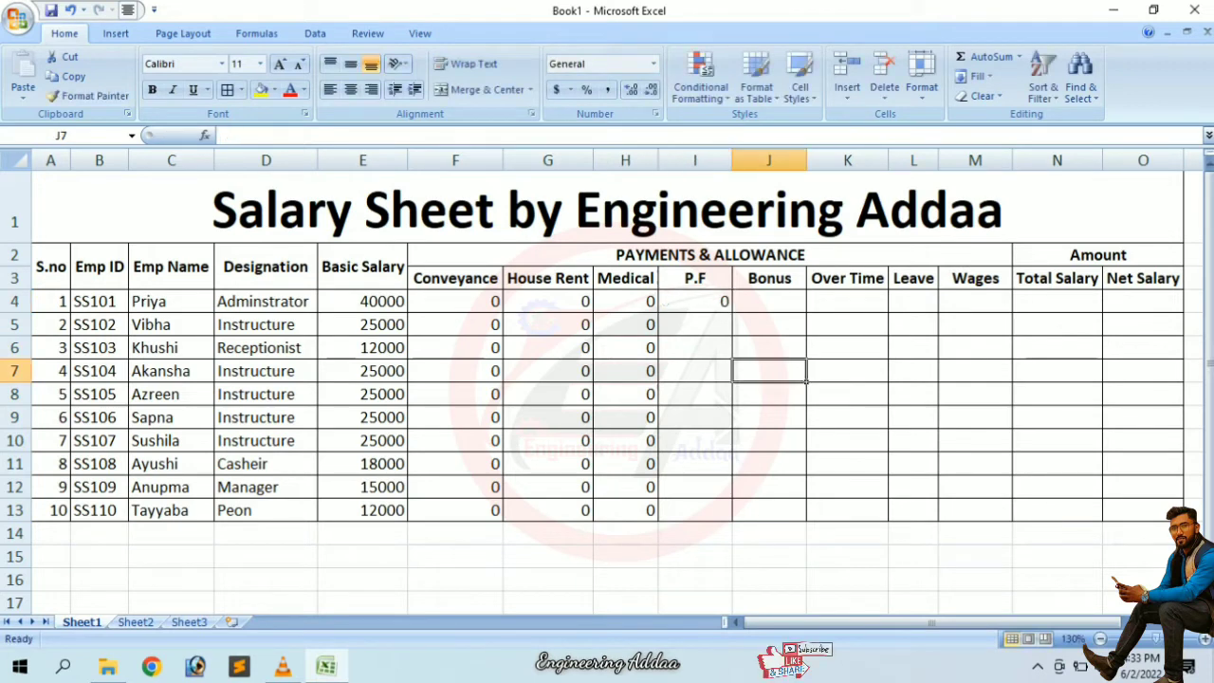
drag(732, 311, 732, 524)
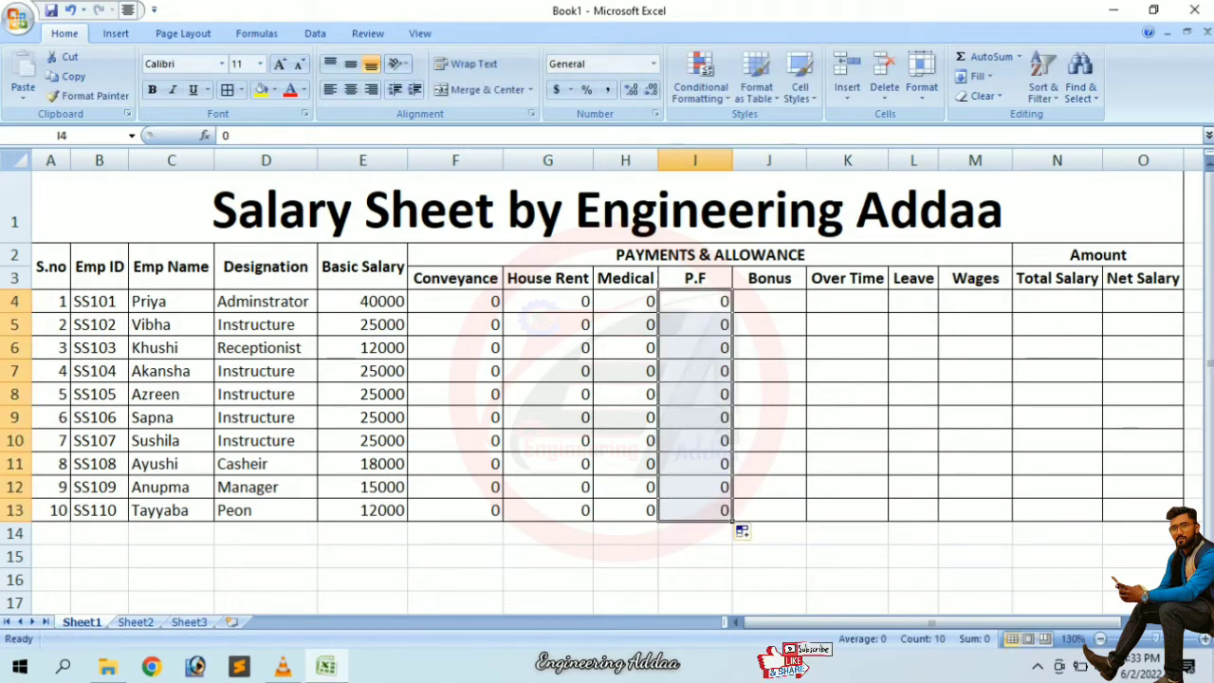
click(769, 301)
text(0)
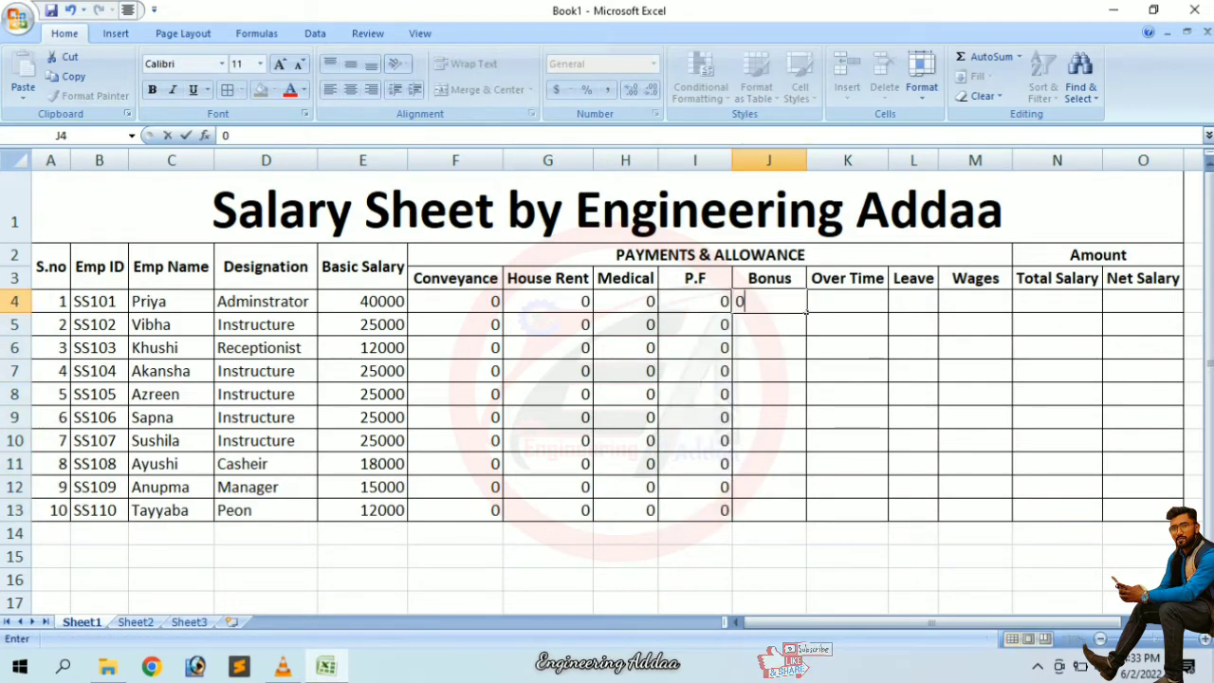
key(ctrl+Return)
drag(807, 312, 807, 524)
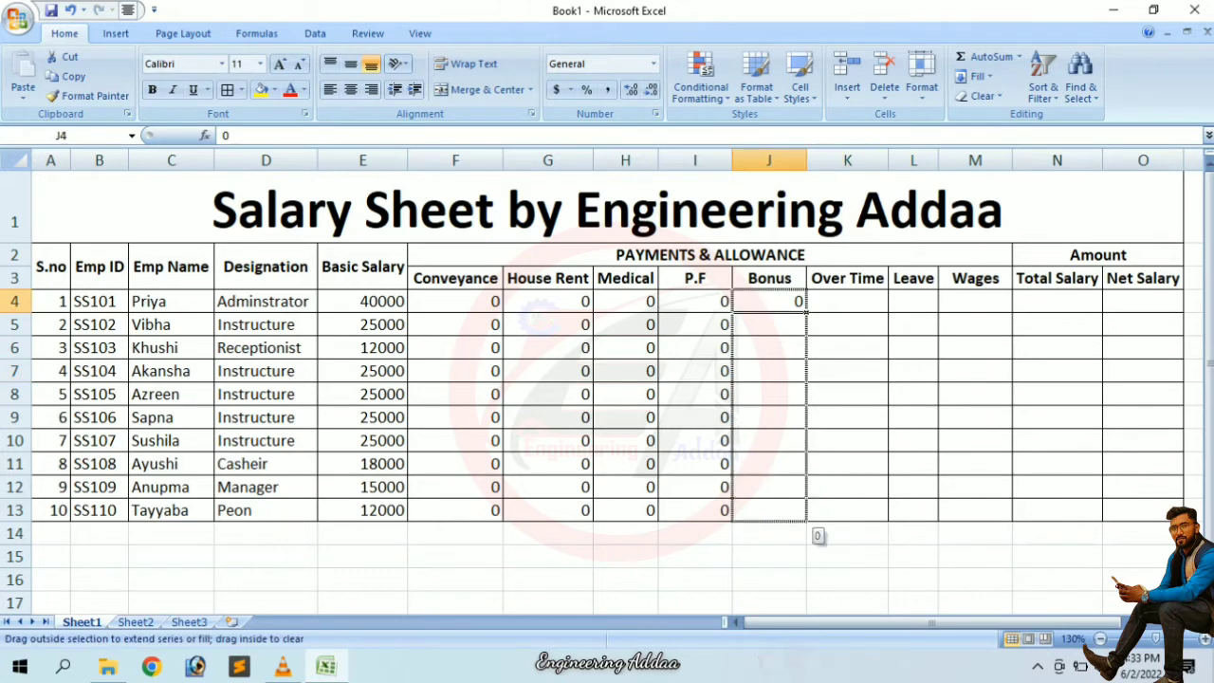
click(913, 417)
click(912, 324)
click(975, 325)
click(975, 301)
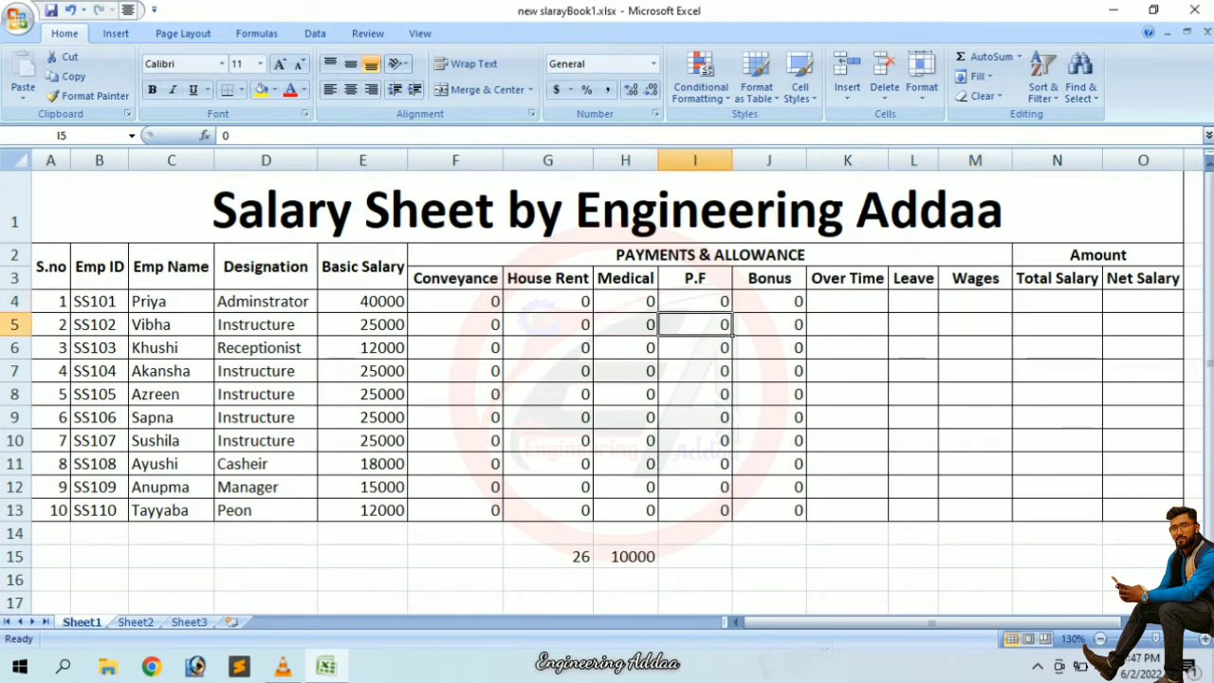
click(695, 301)
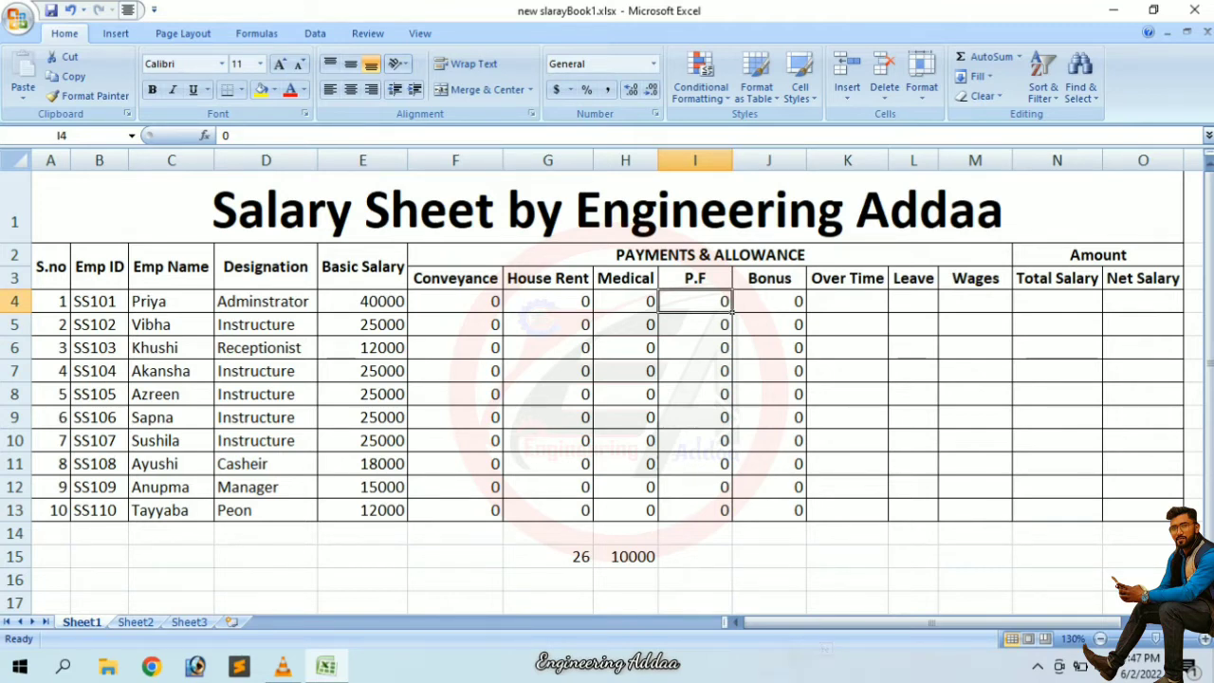
click(770, 300)
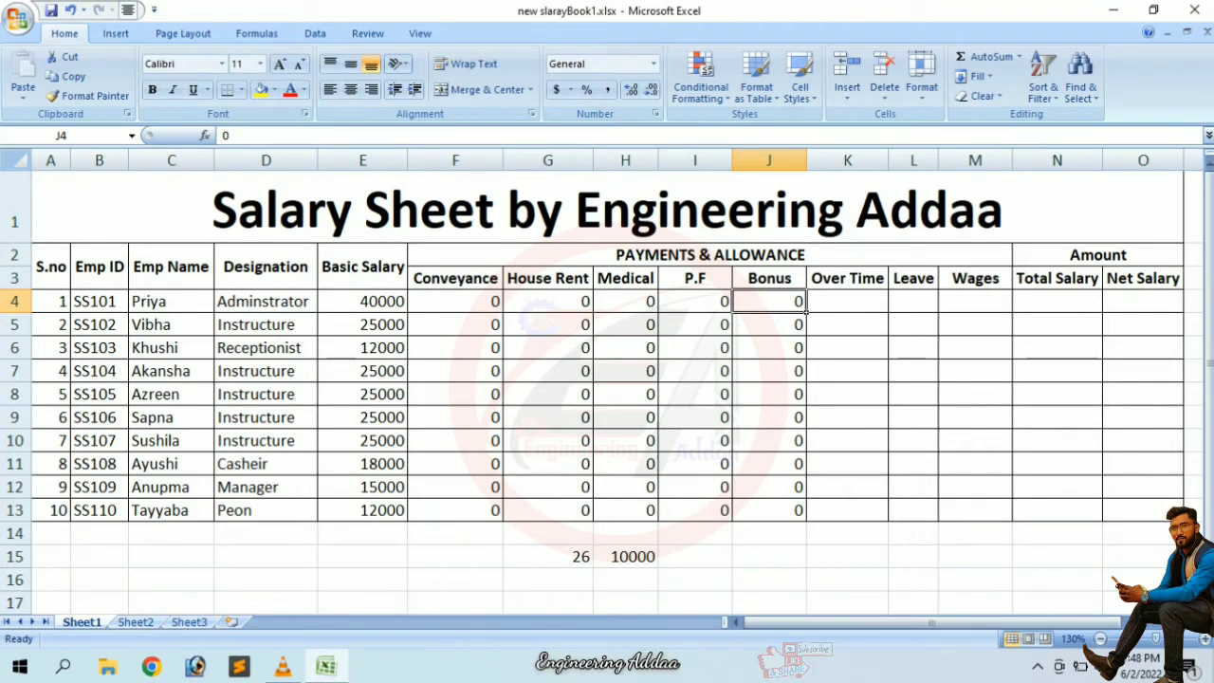
click(847, 300)
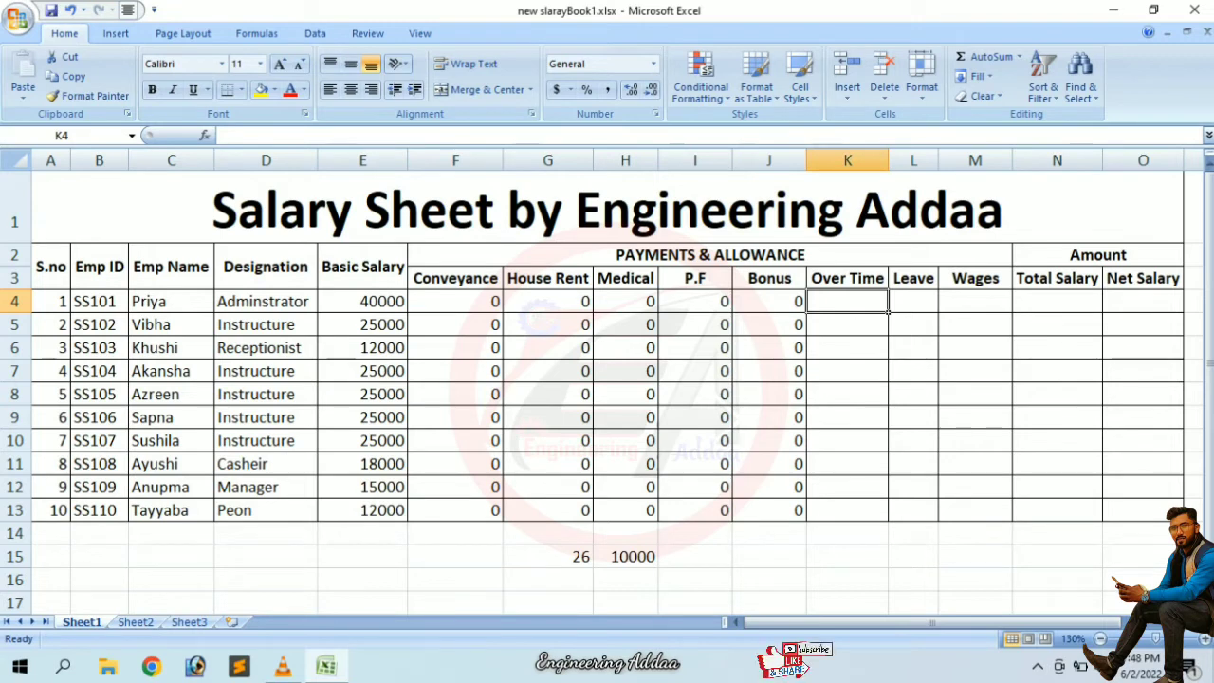
click(847, 324)
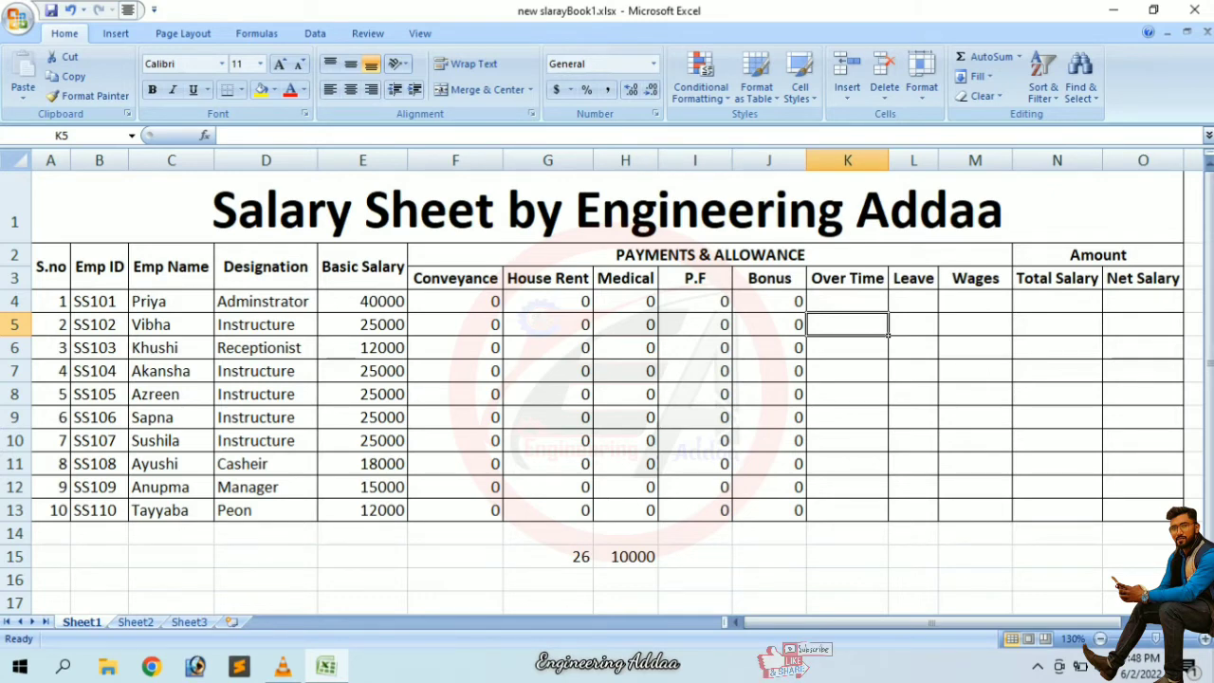
click(847, 301)
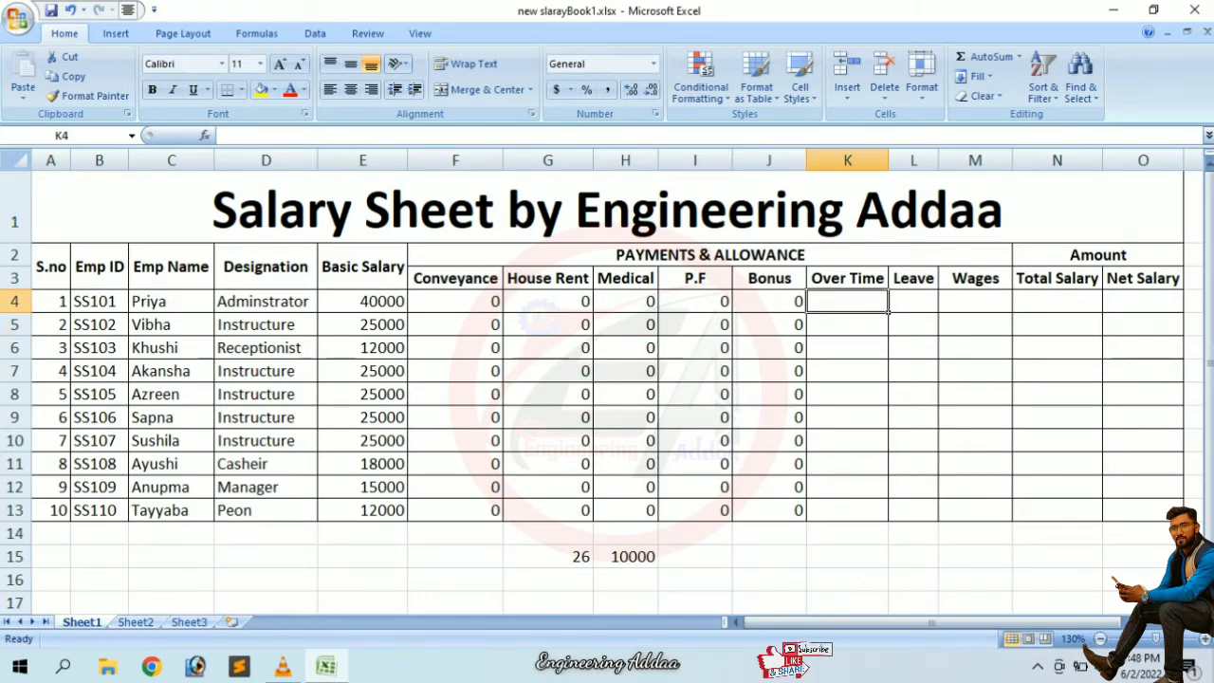
click(913, 325)
click(848, 300)
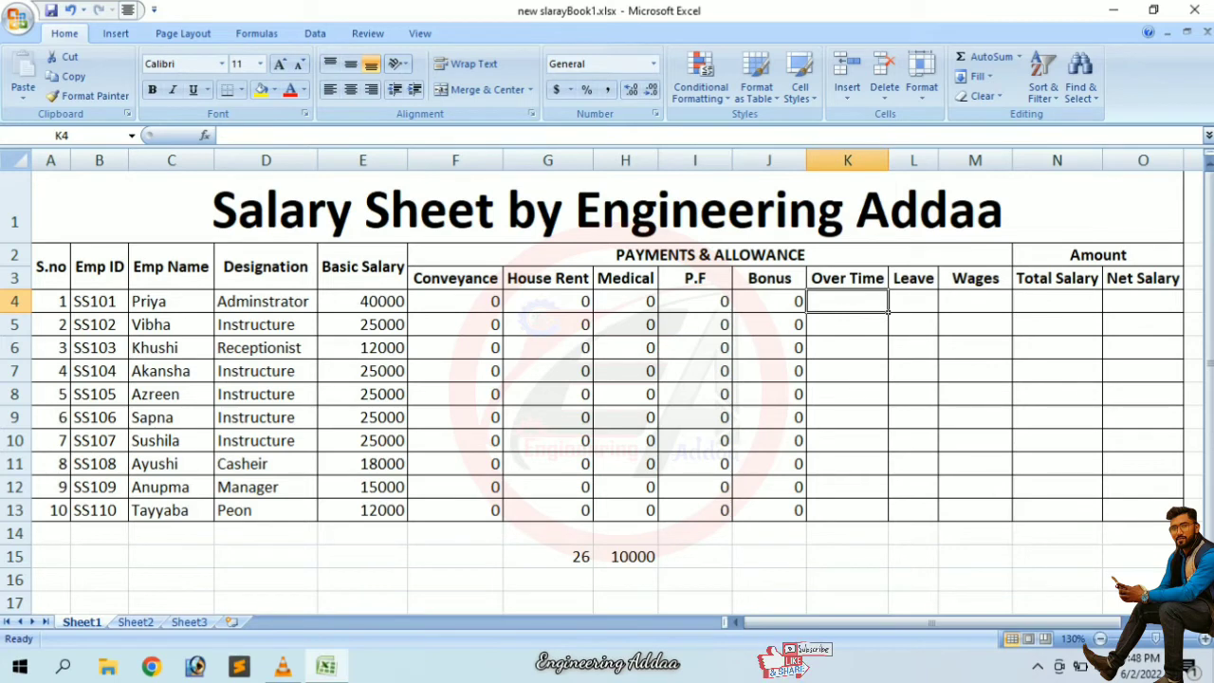
click(913, 300)
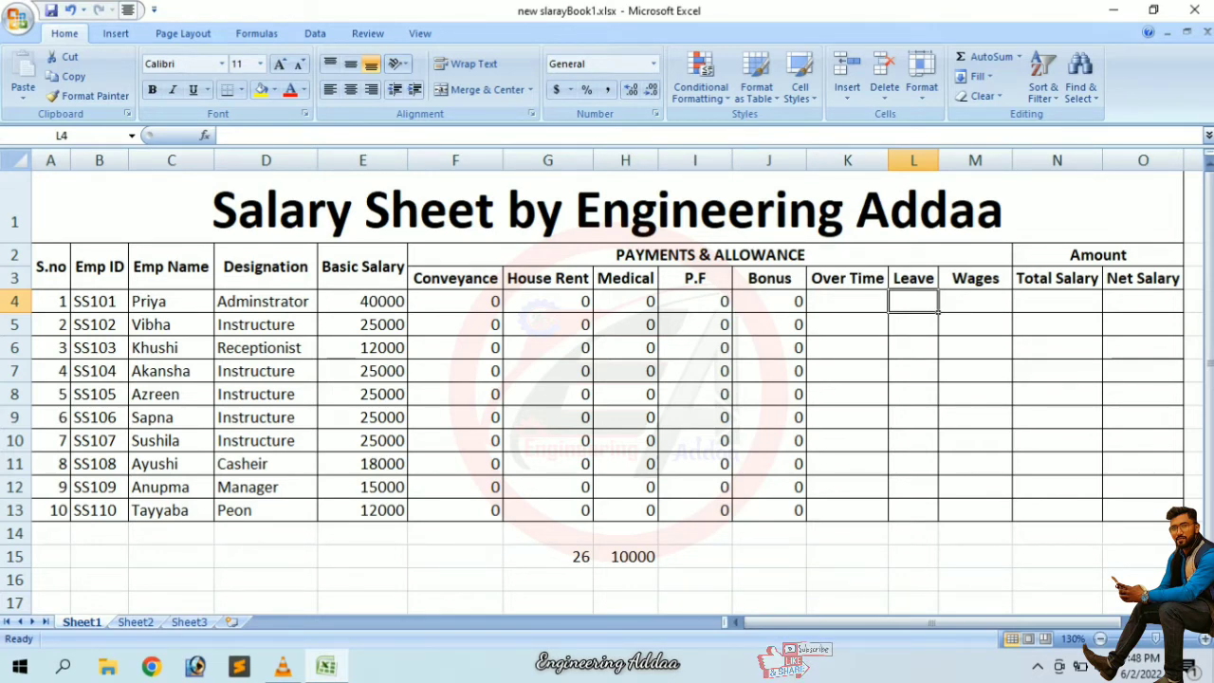
click(976, 301)
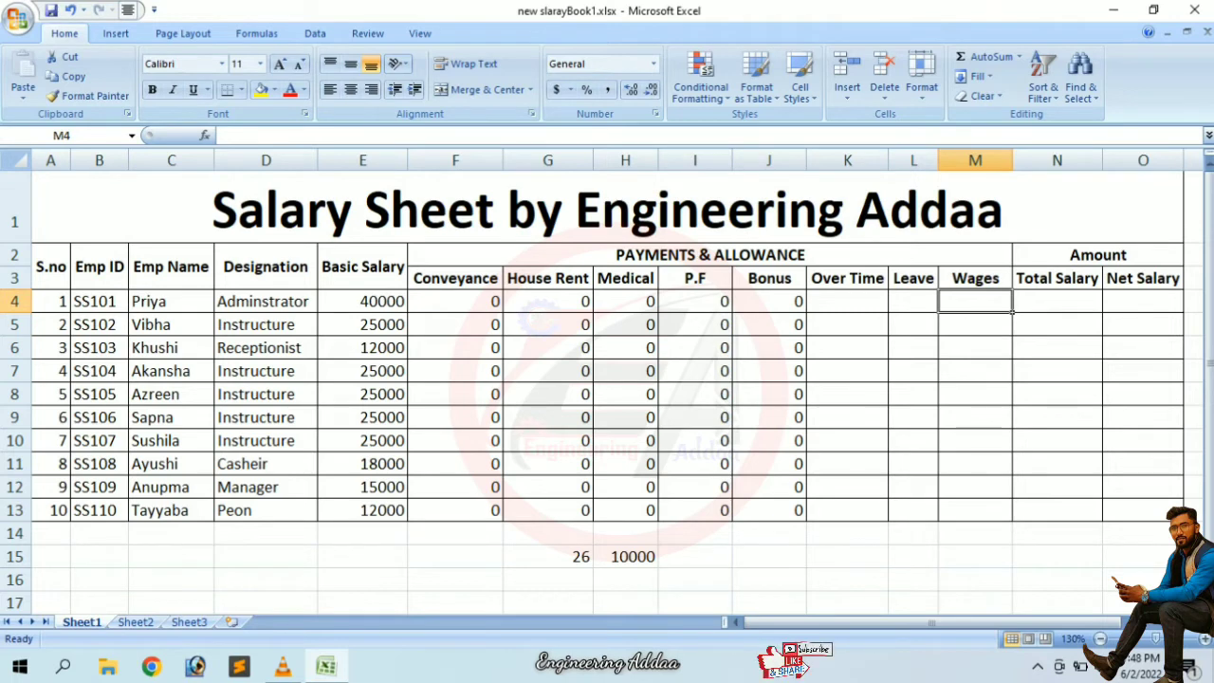
- Enter =(E4/26) in M4, clear the stray 26 and 10000, and fill Wages to M13
text(=)
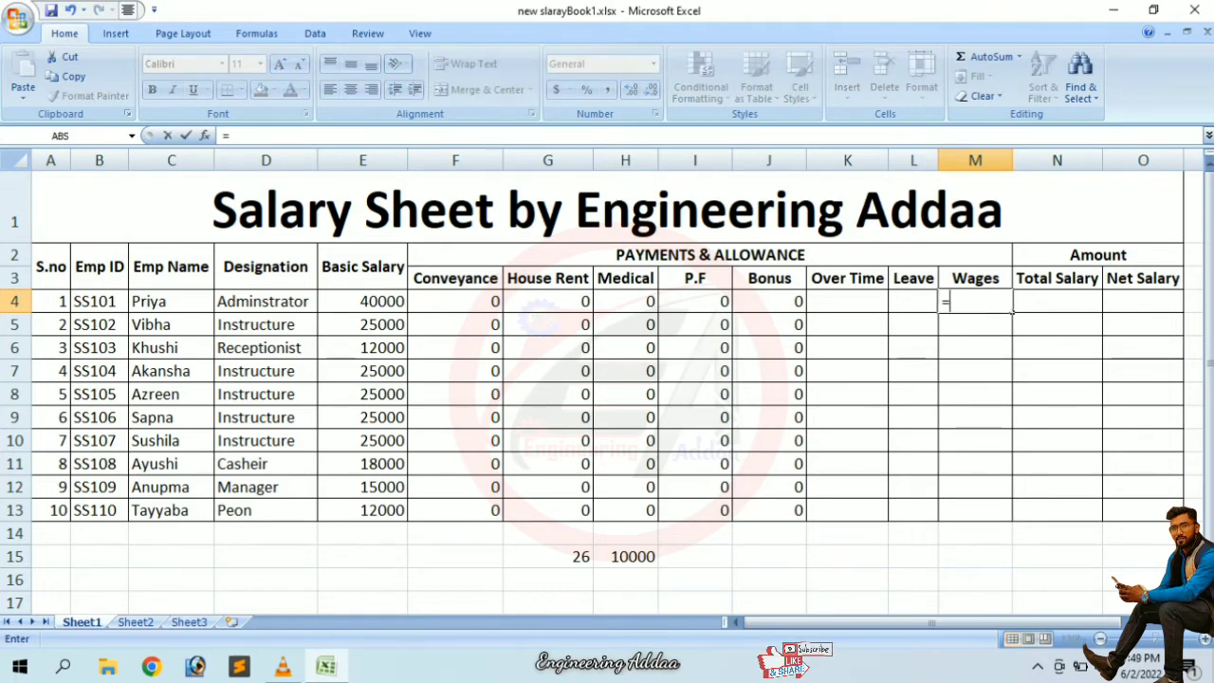
text((E4)
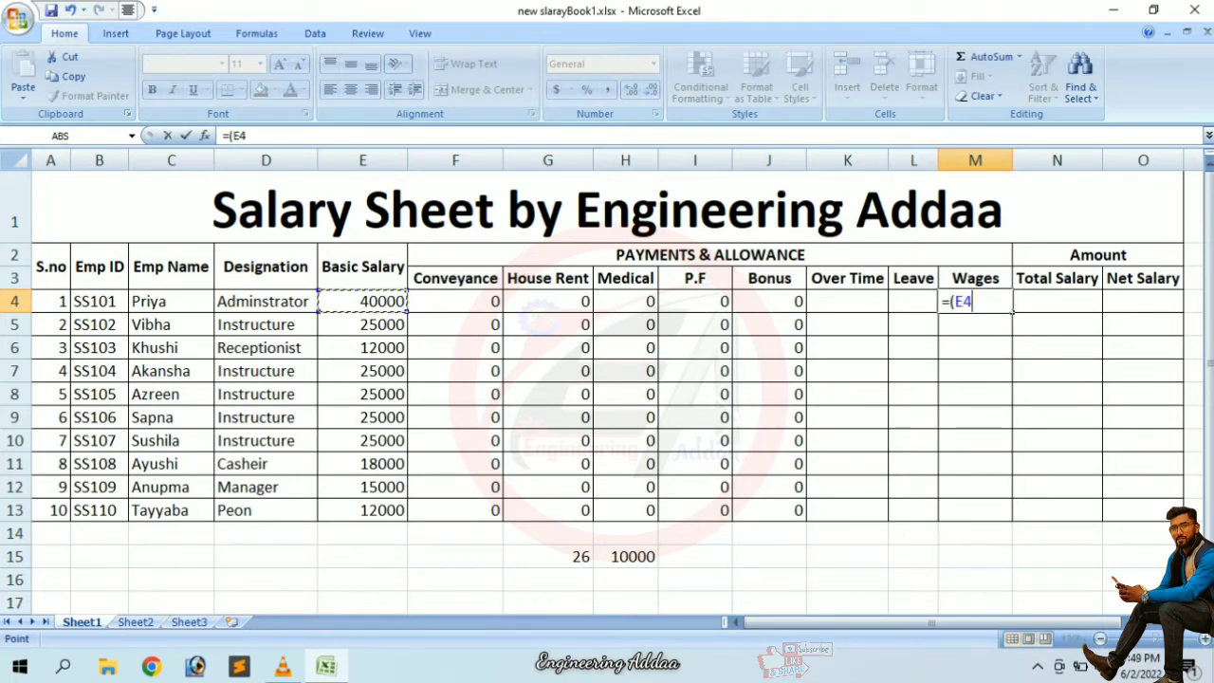
text(/)
text(26))
key(Return)
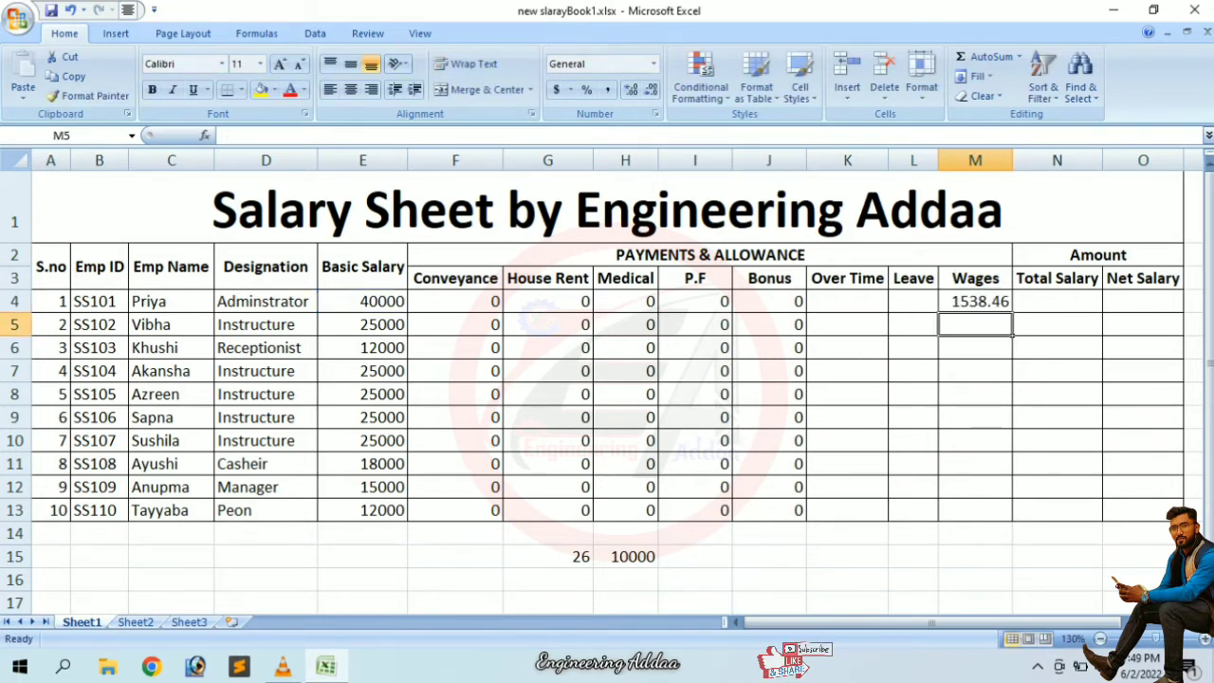
drag(456, 533, 768, 604)
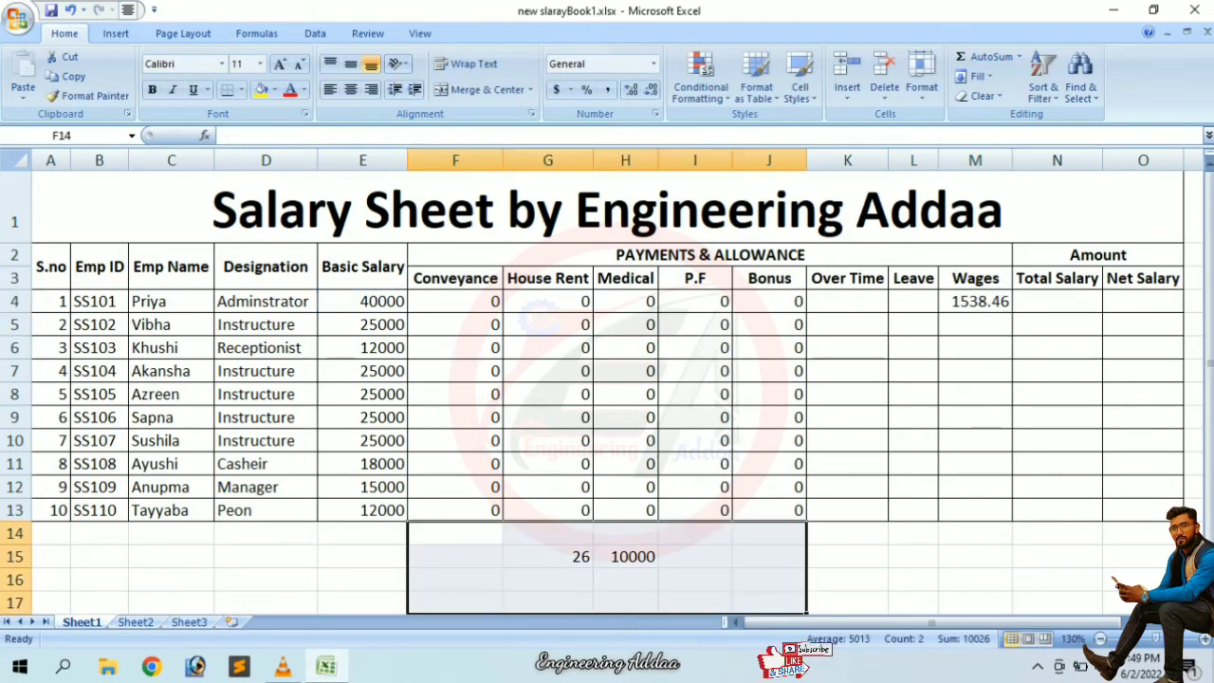
key(Delete)
click(975, 301)
drag(1013, 312, 1012, 521)
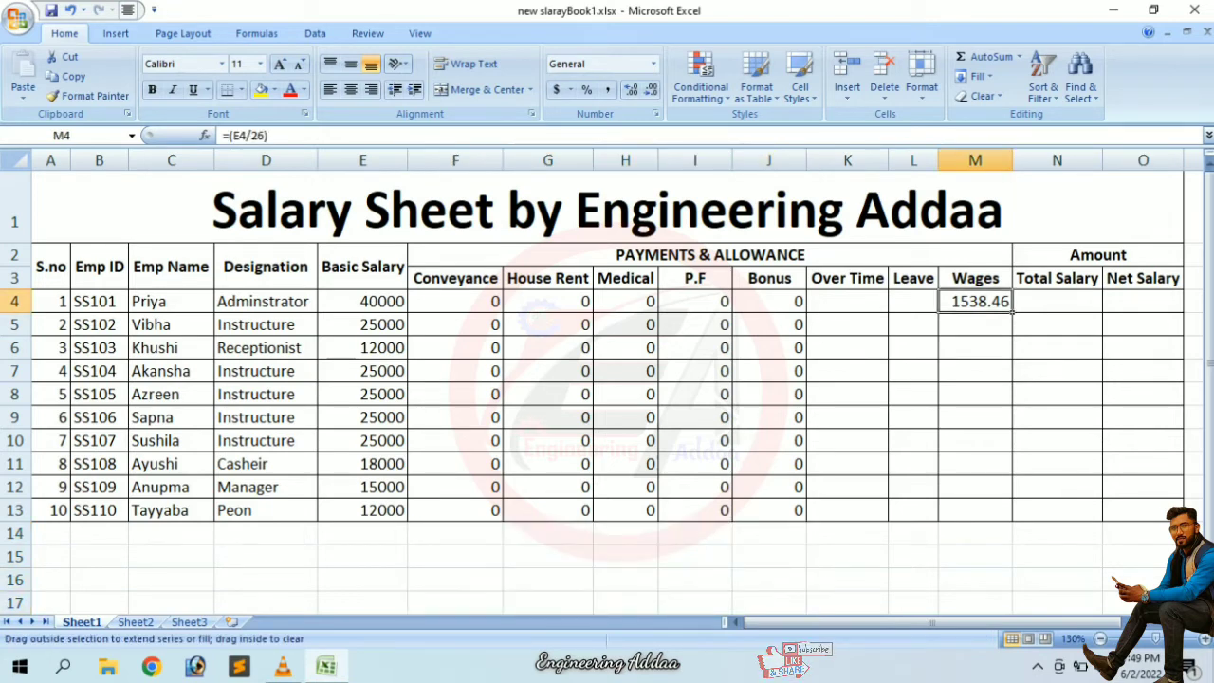
click(975, 557)
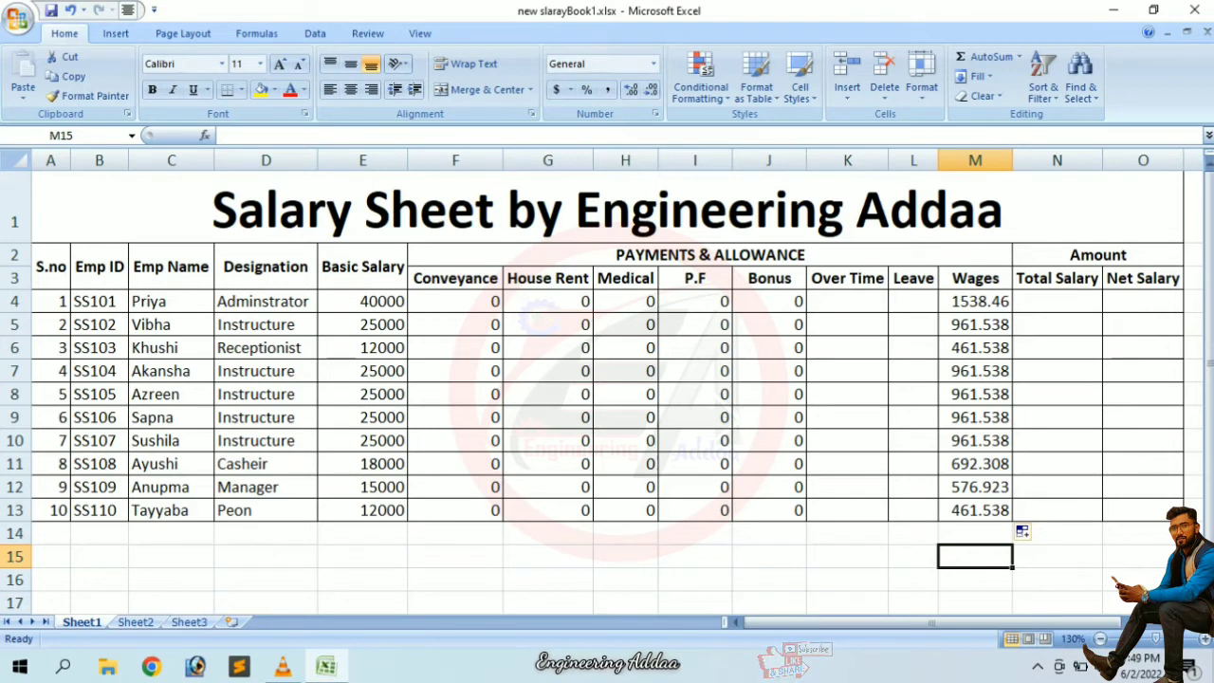
click(1099, 308)
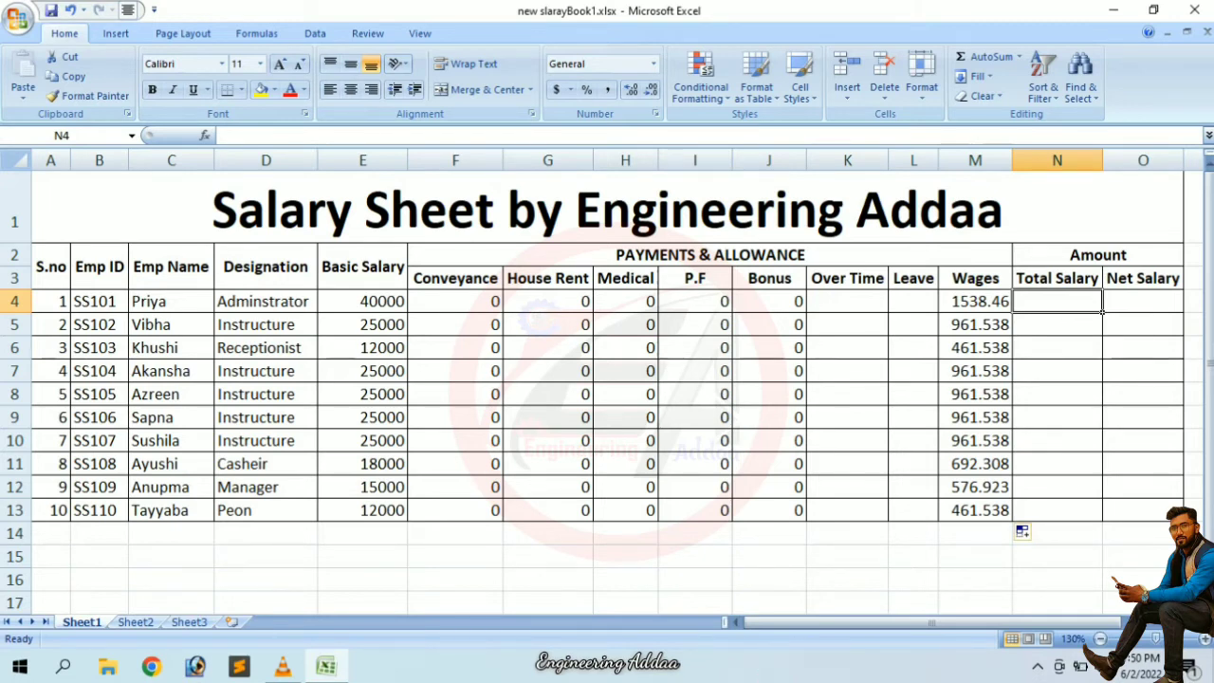
- Enter =((E4+F4+G4+H4+J4)+(K4*M4)) in N4 and fill it down to N13
text(=)
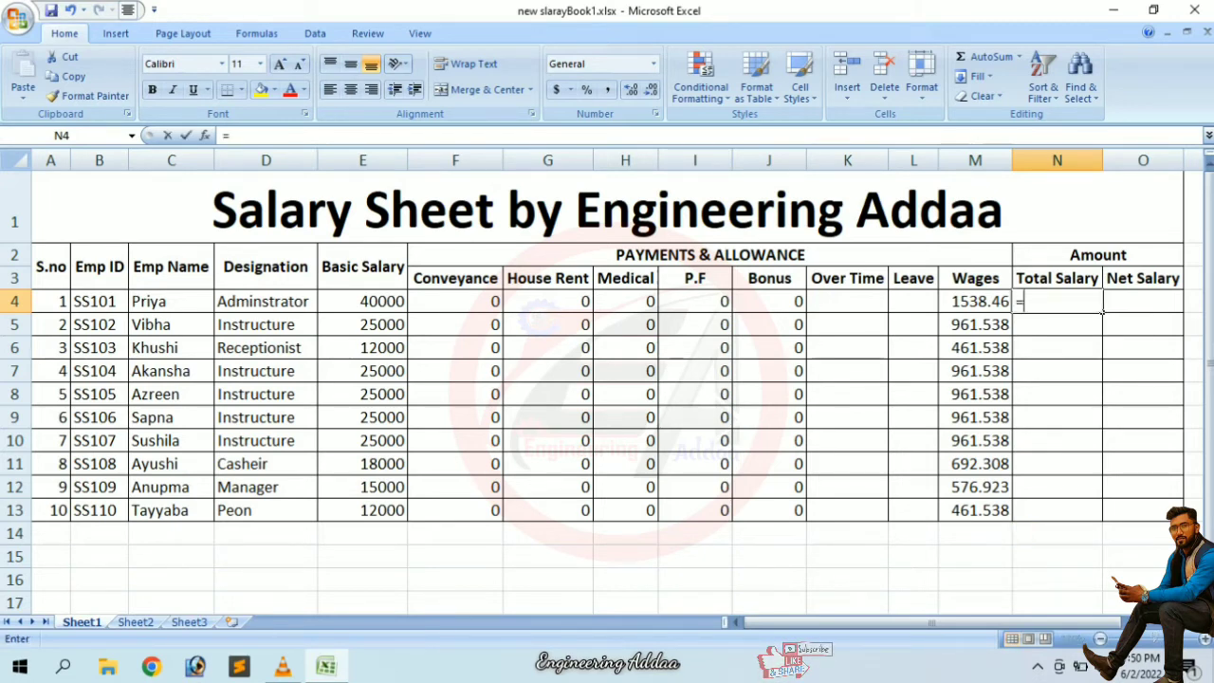
text((()
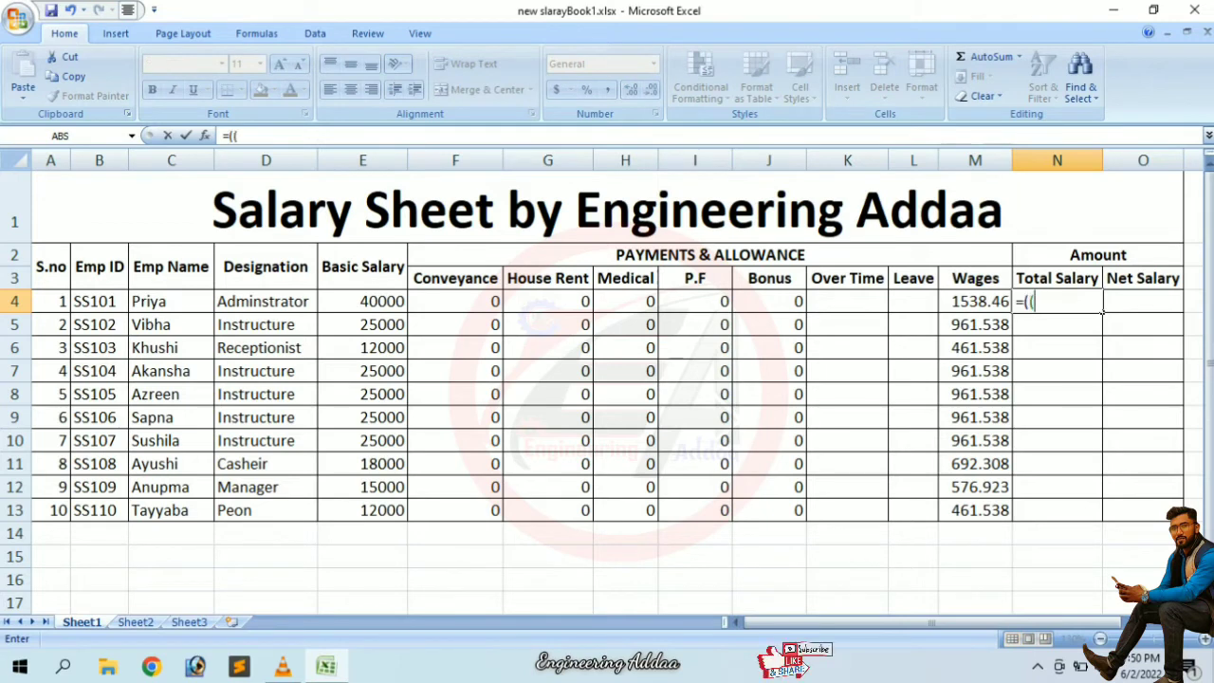
click(362, 301)
text(+)
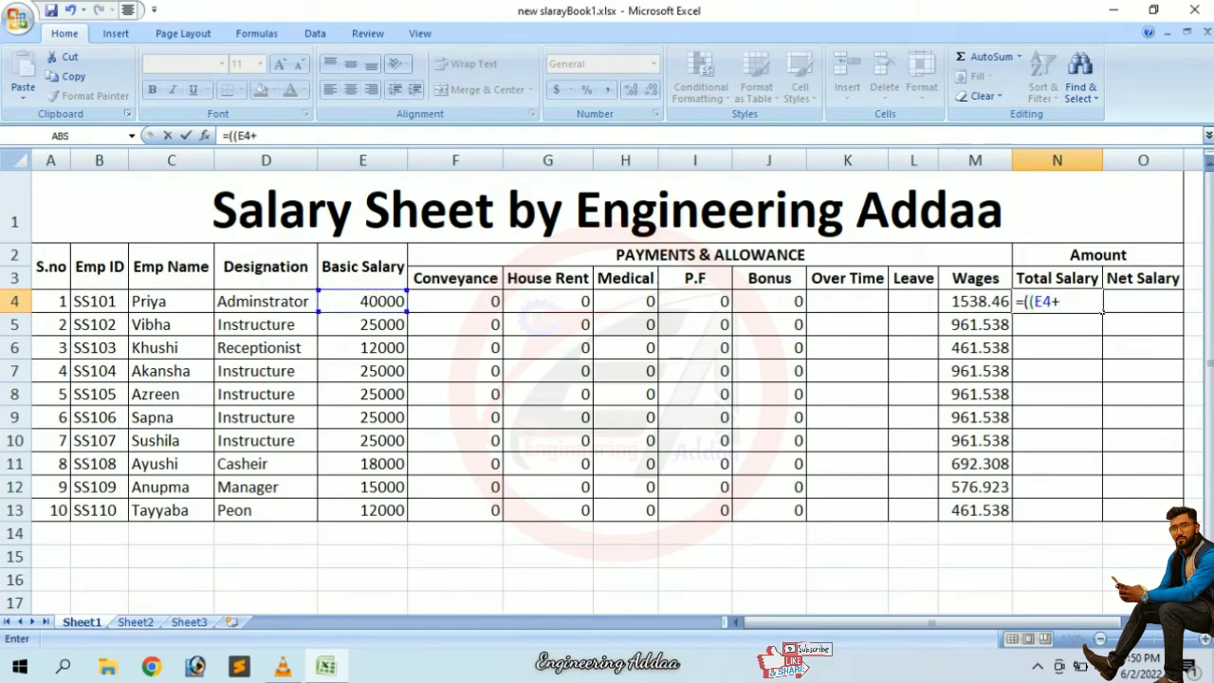
text(F4)
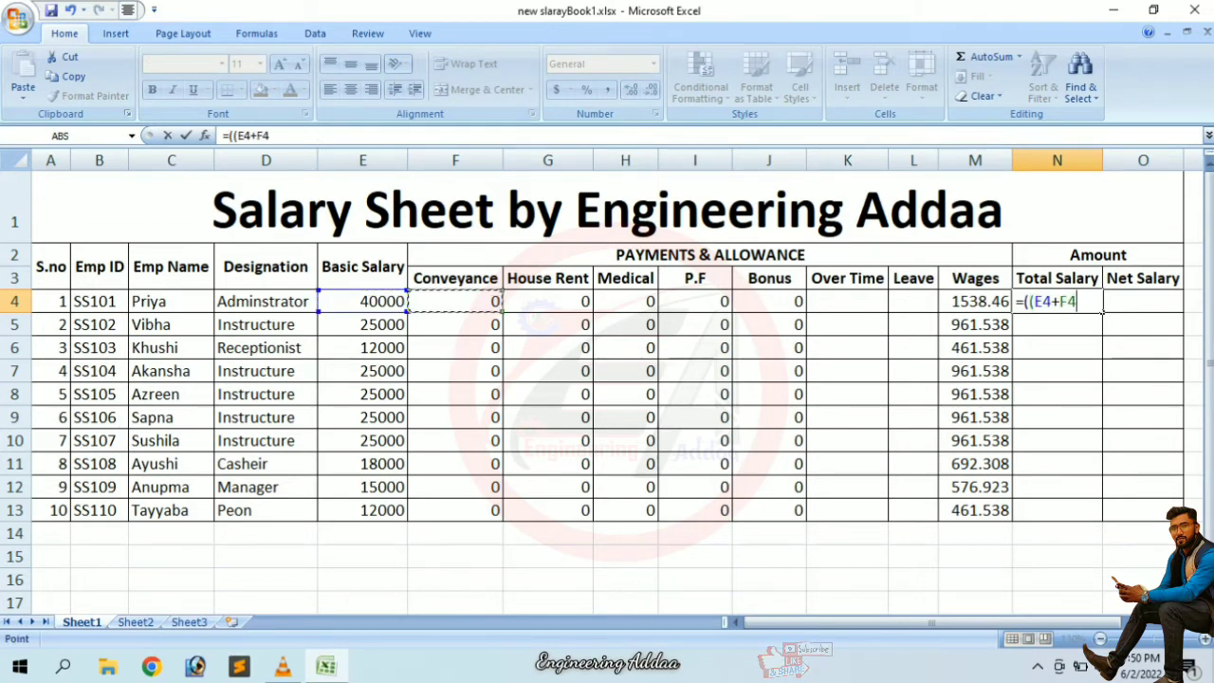
text(+G4+)
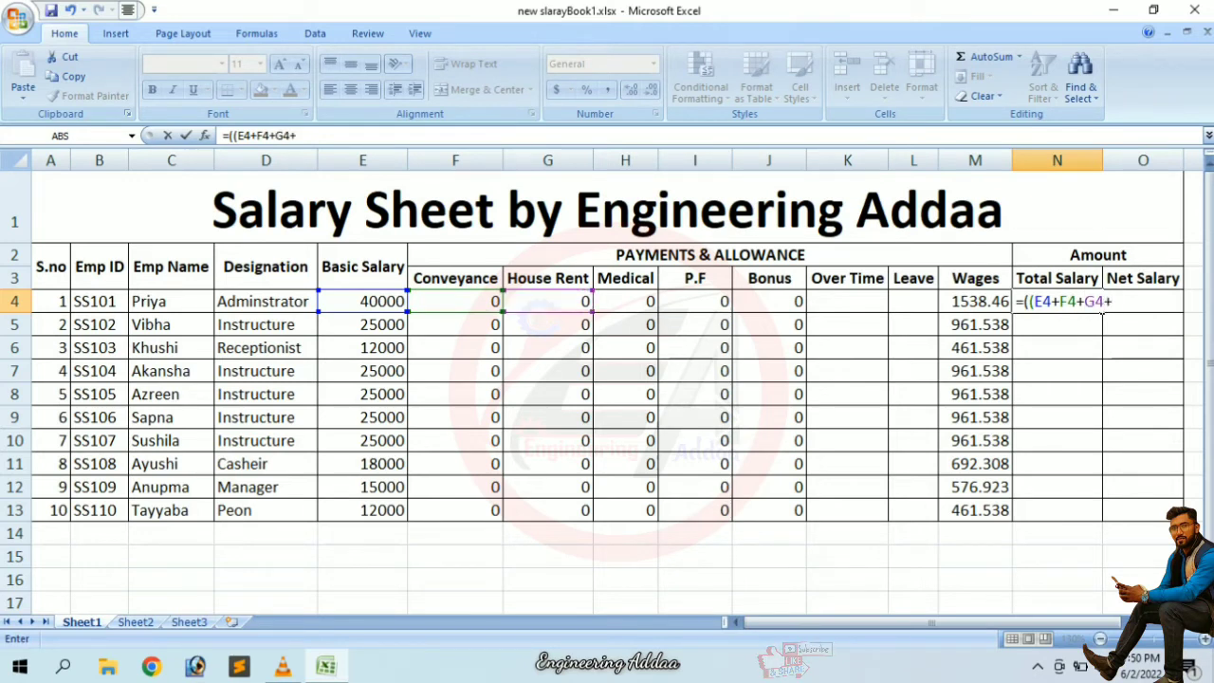
text(H4+)
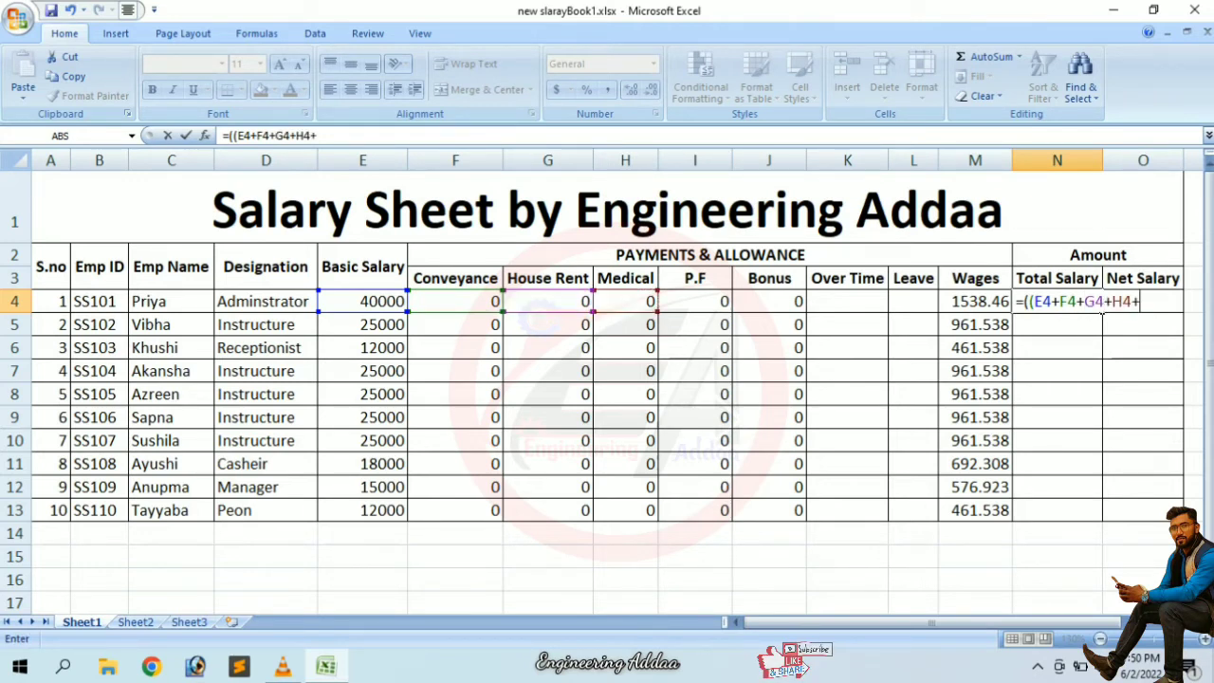
key(Left)
key(Left)
key(Left)
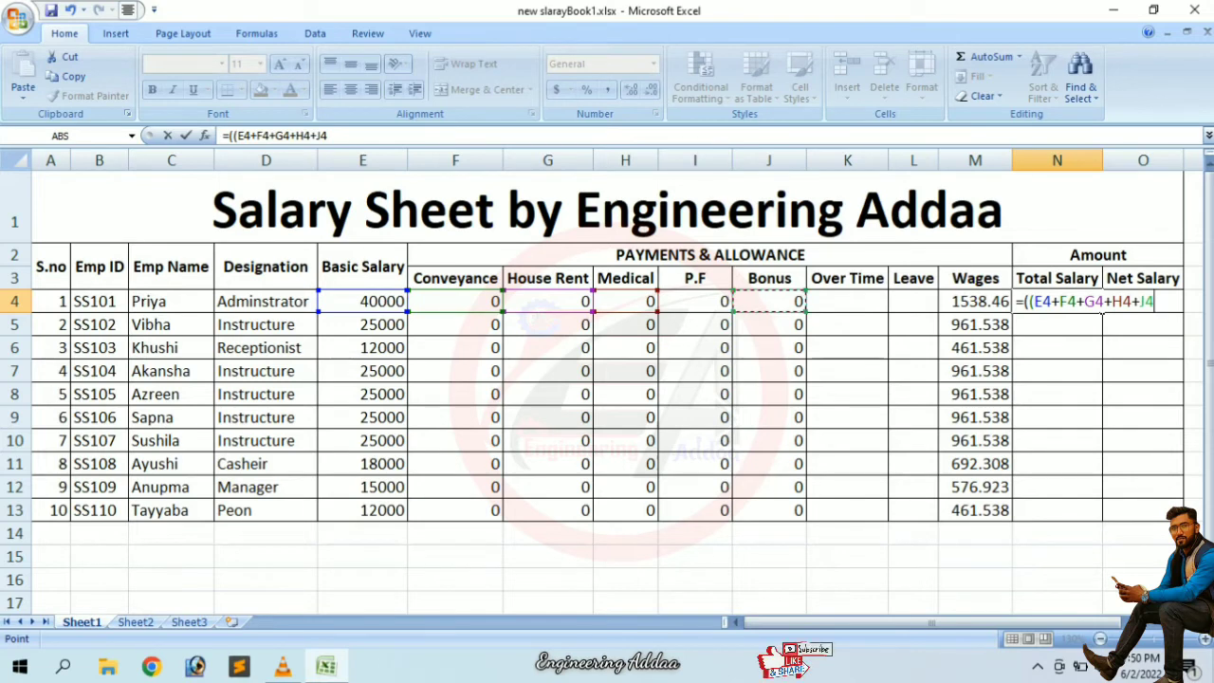
text())
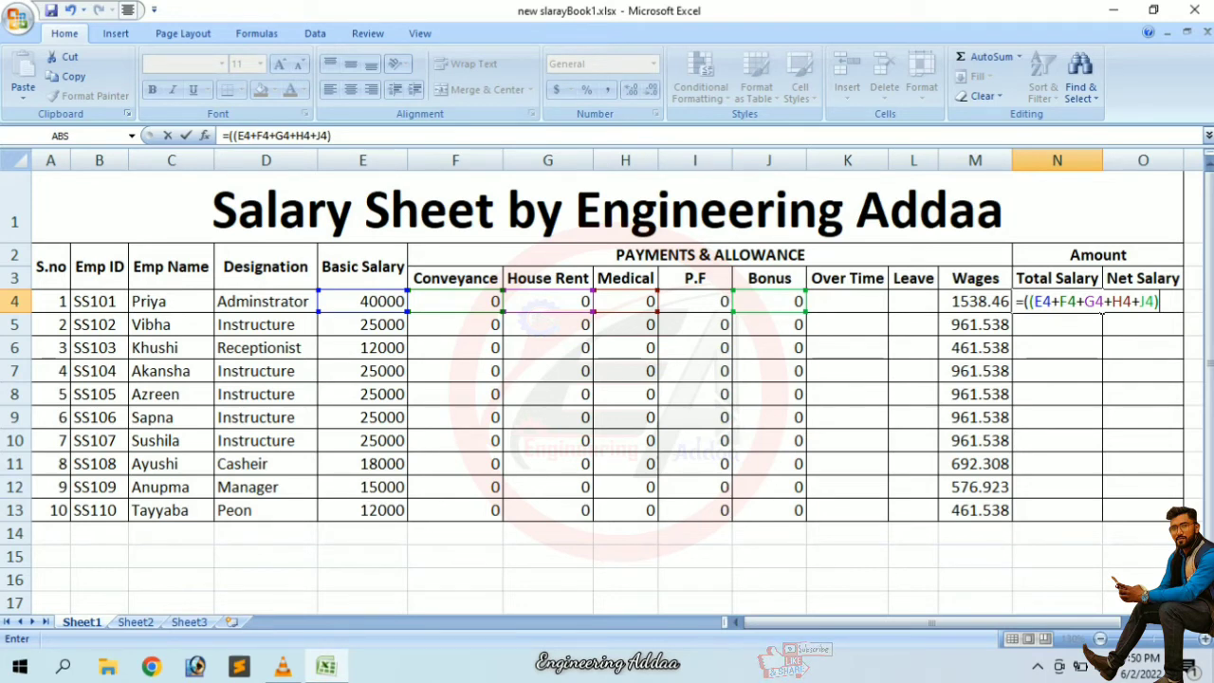
text(+)
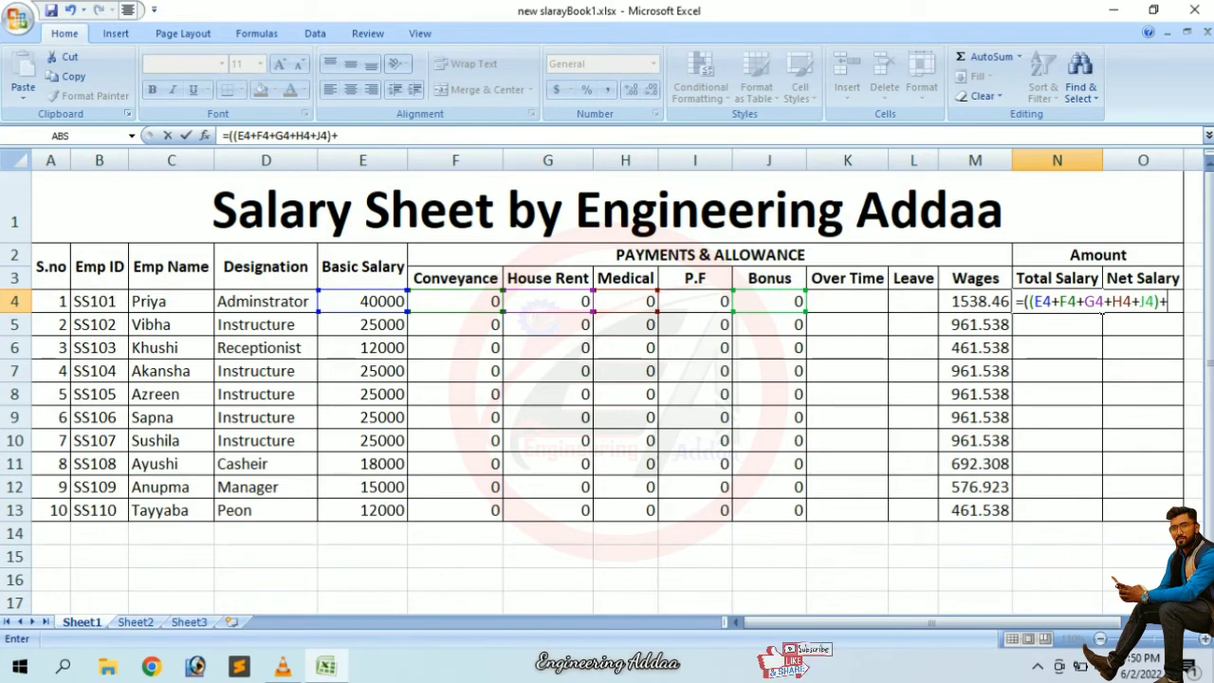
text(()
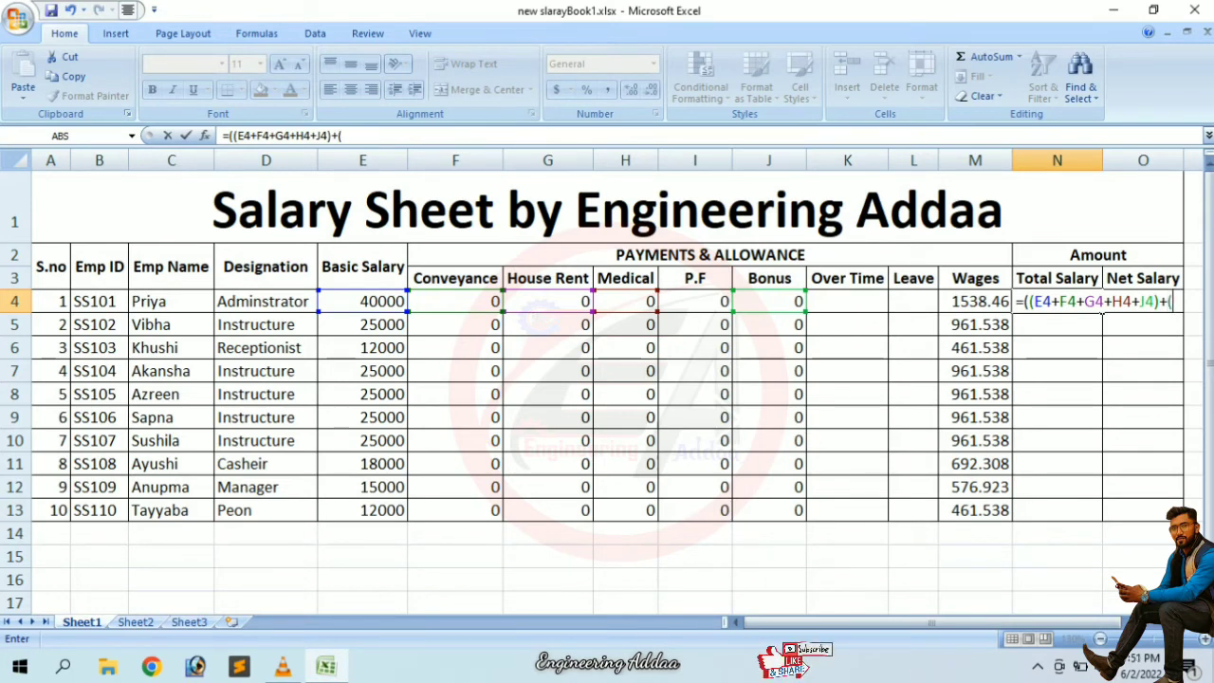
key(Left)
key(Left)
key(Left)
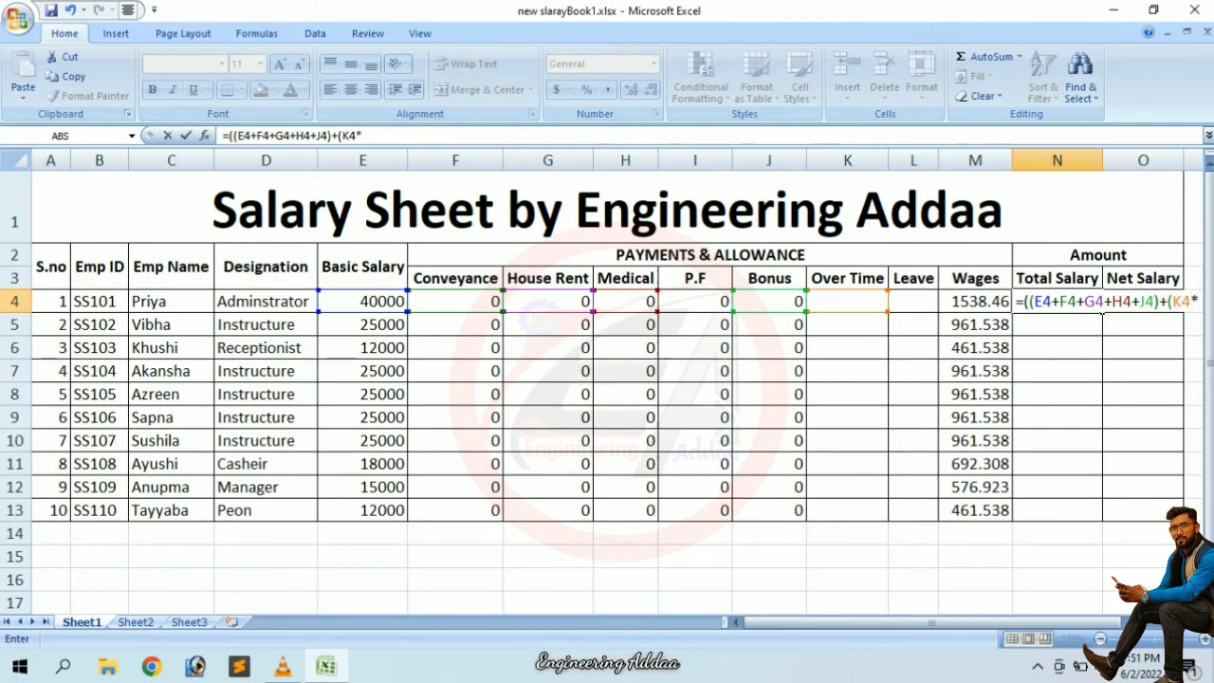
text(*)
key(Left)
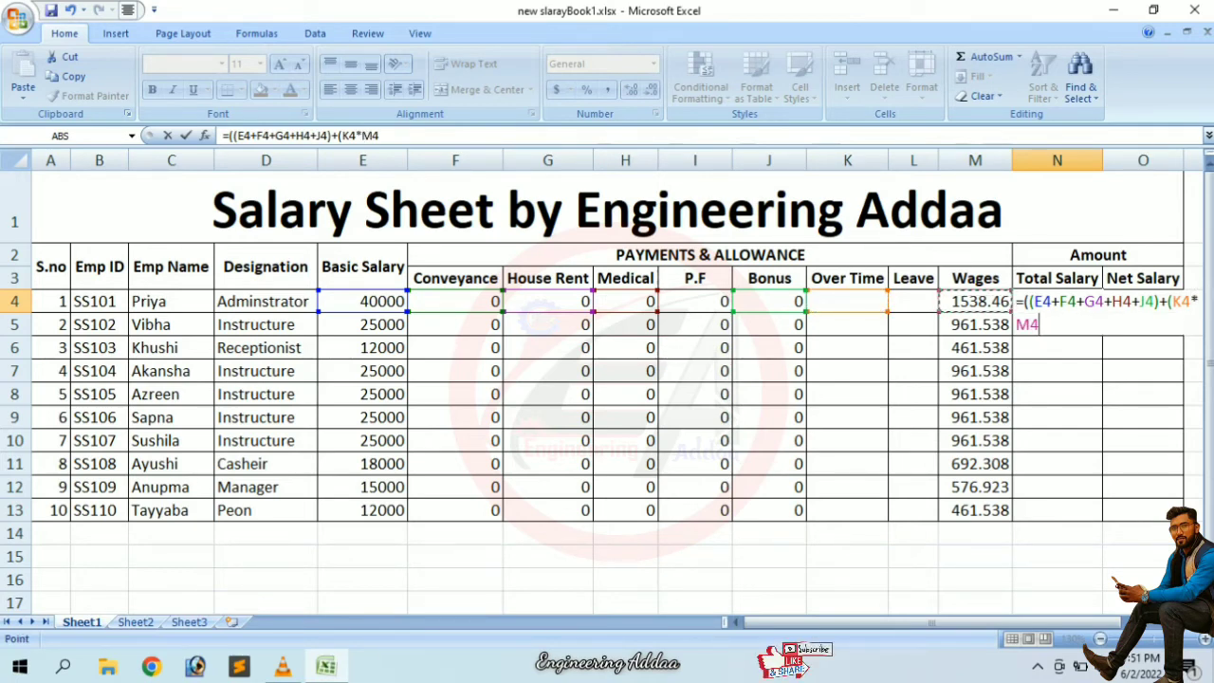
text())
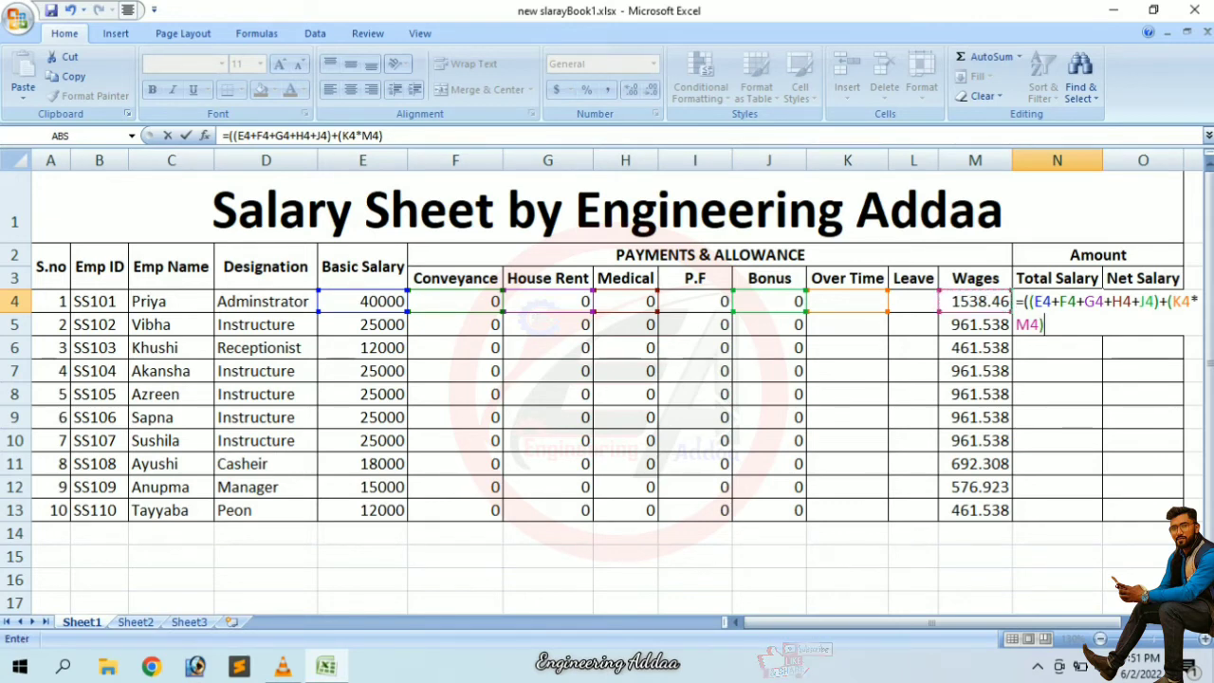
text())
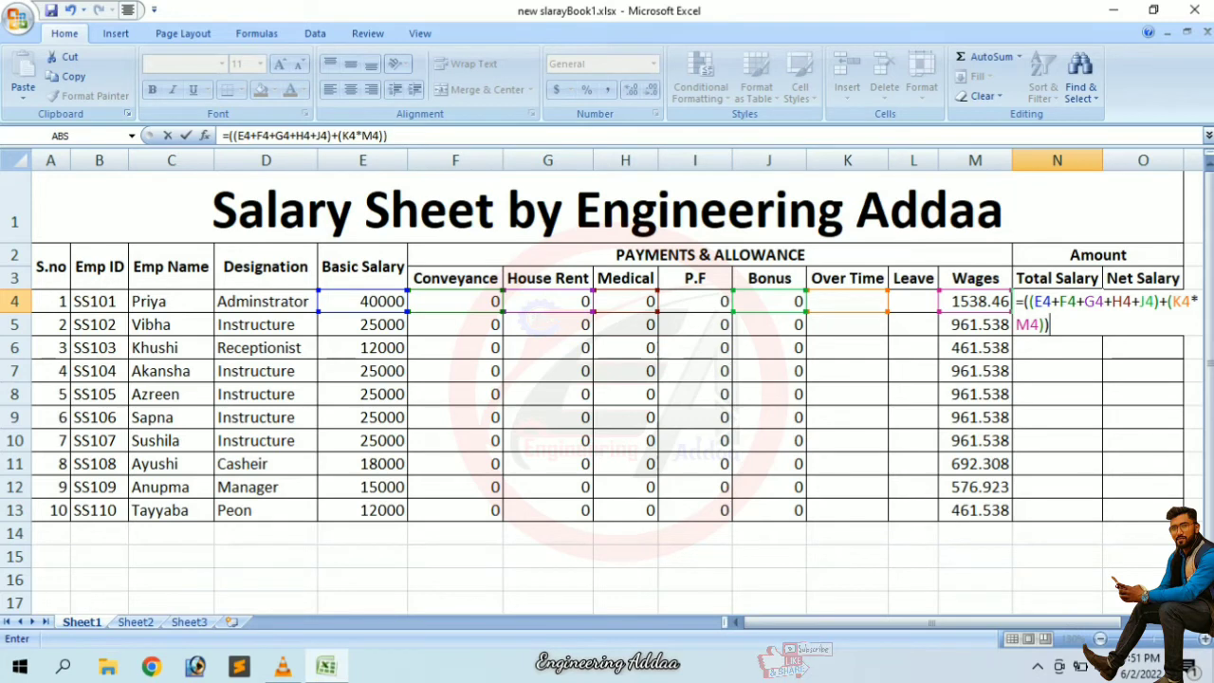
key(ctrl+Return)
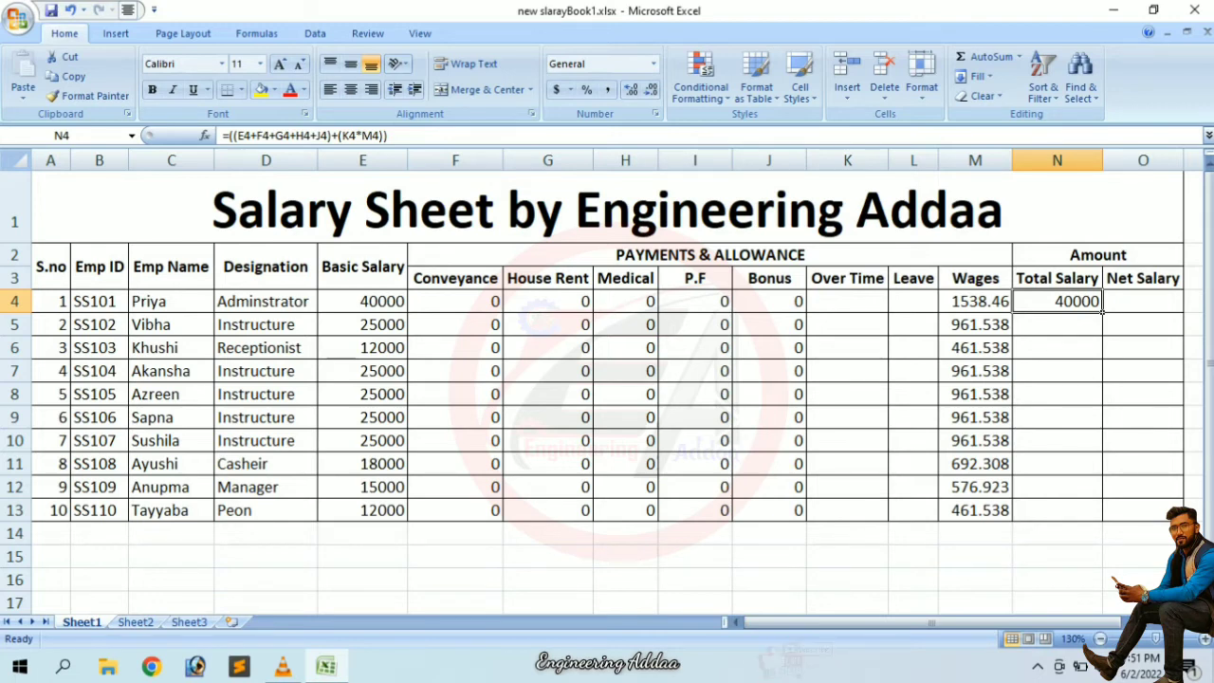
drag(1103, 311, 1104, 519)
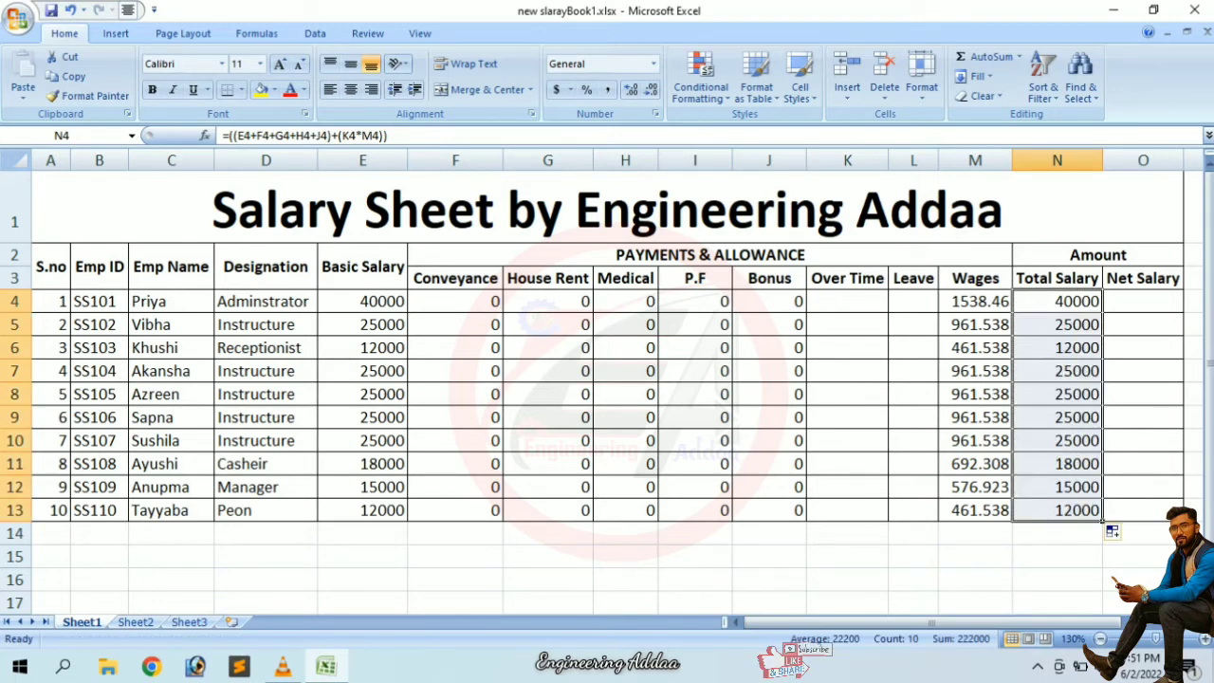
click(499, 303)
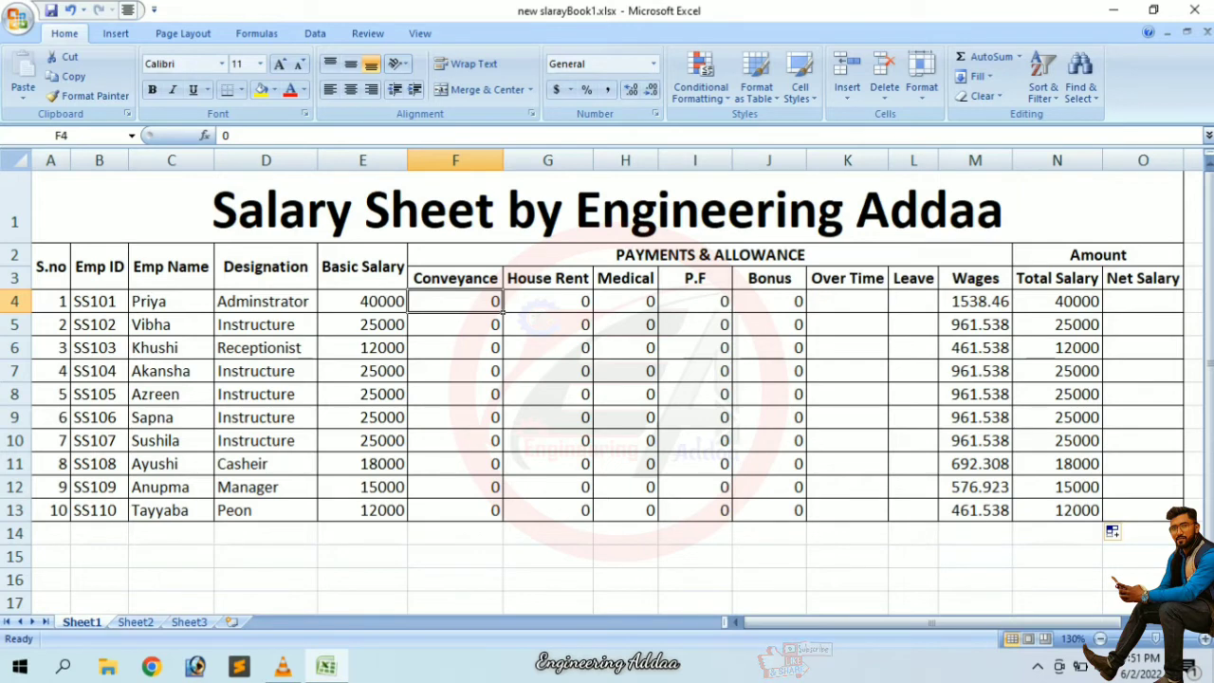
- Try a scratch calculation of 20*26 in I15, then clear it
click(695, 556)
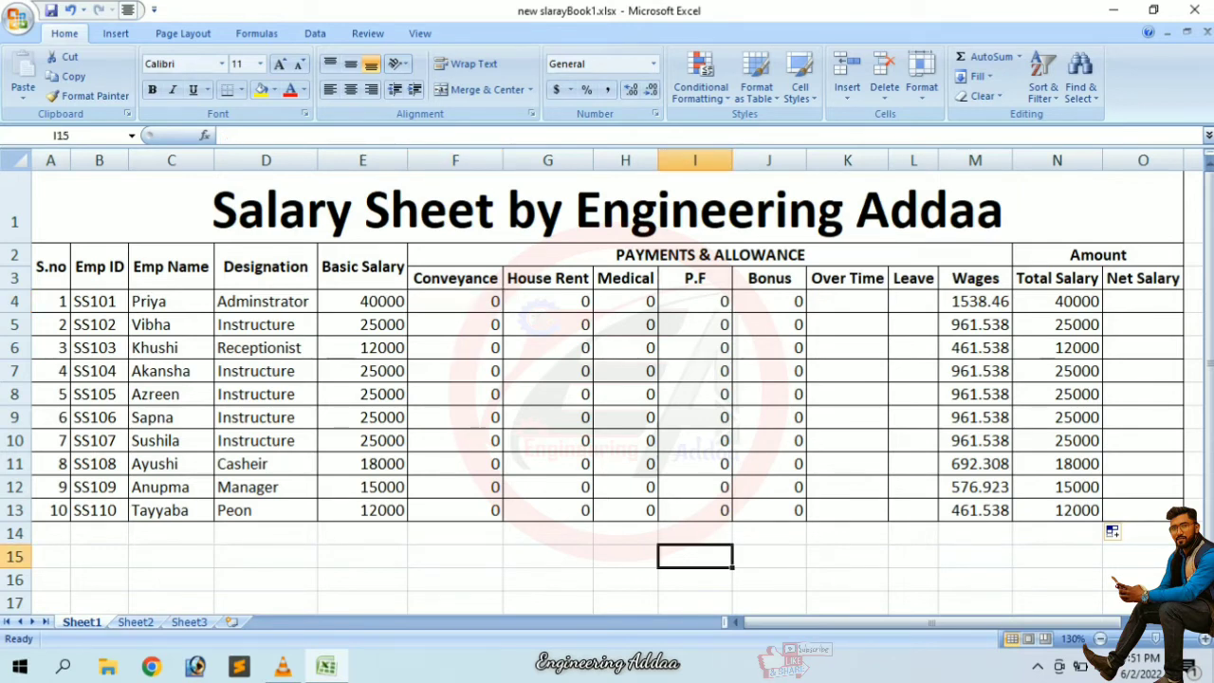
text(26)
key(Tab)
click(695, 556)
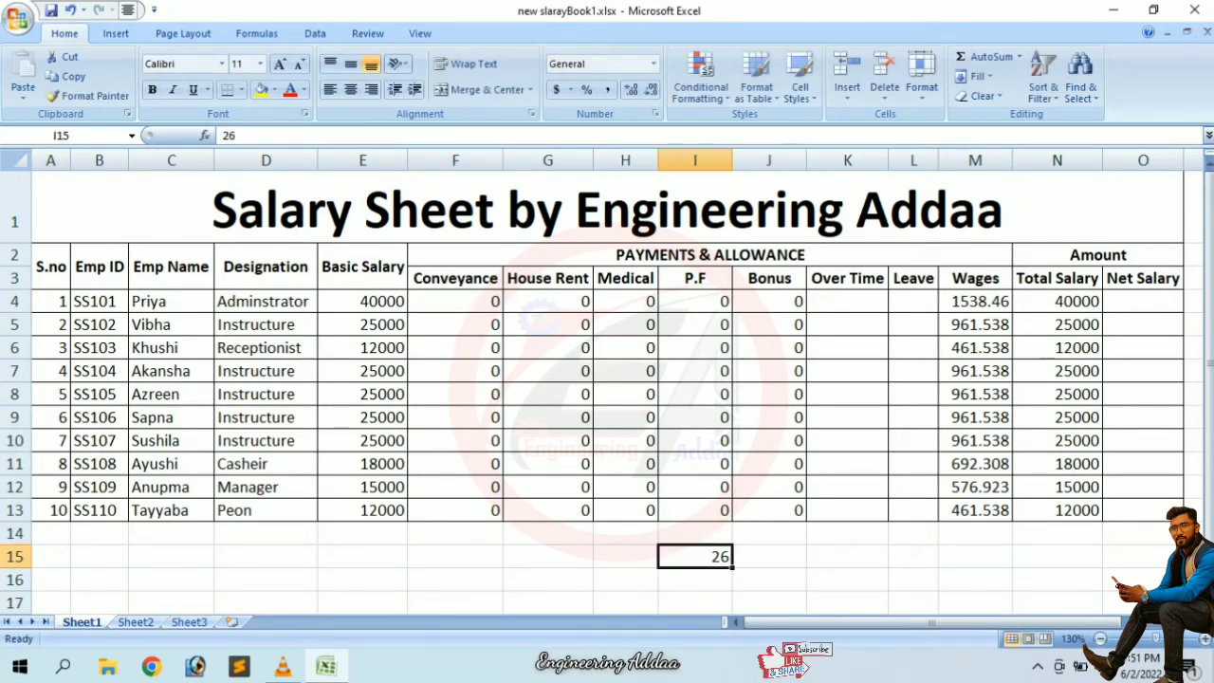
text(=(20)
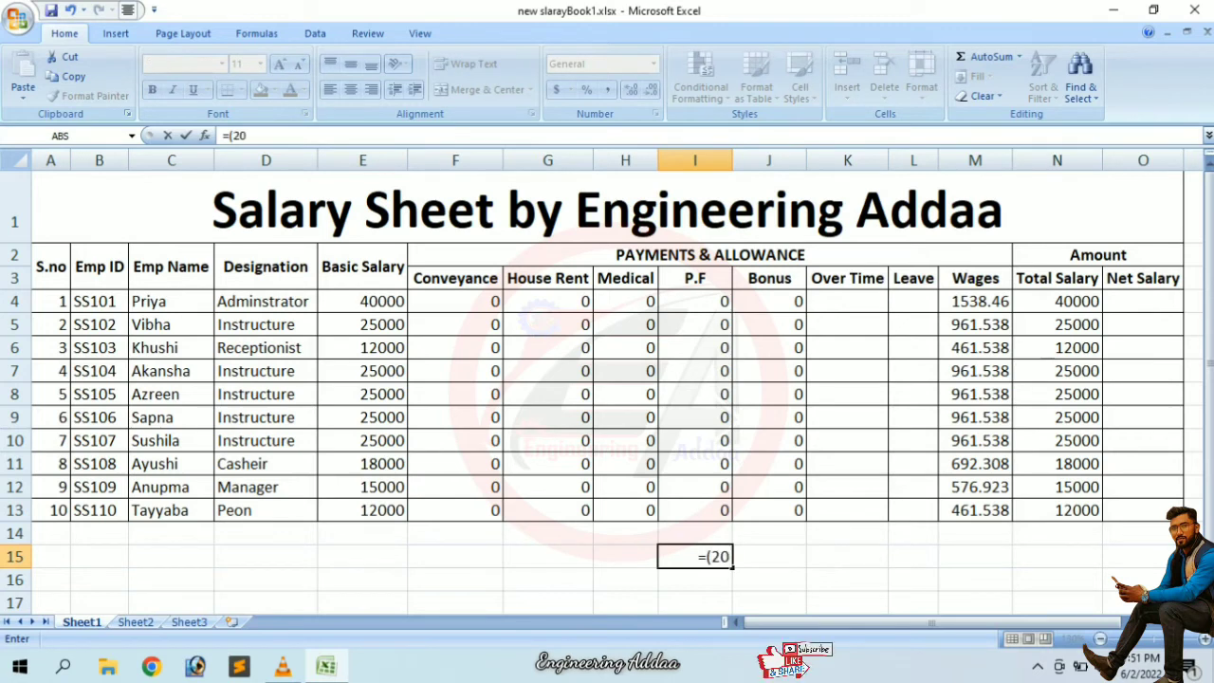
text(8*)
key(BackSpace)
key(BackSpace)
text(*)
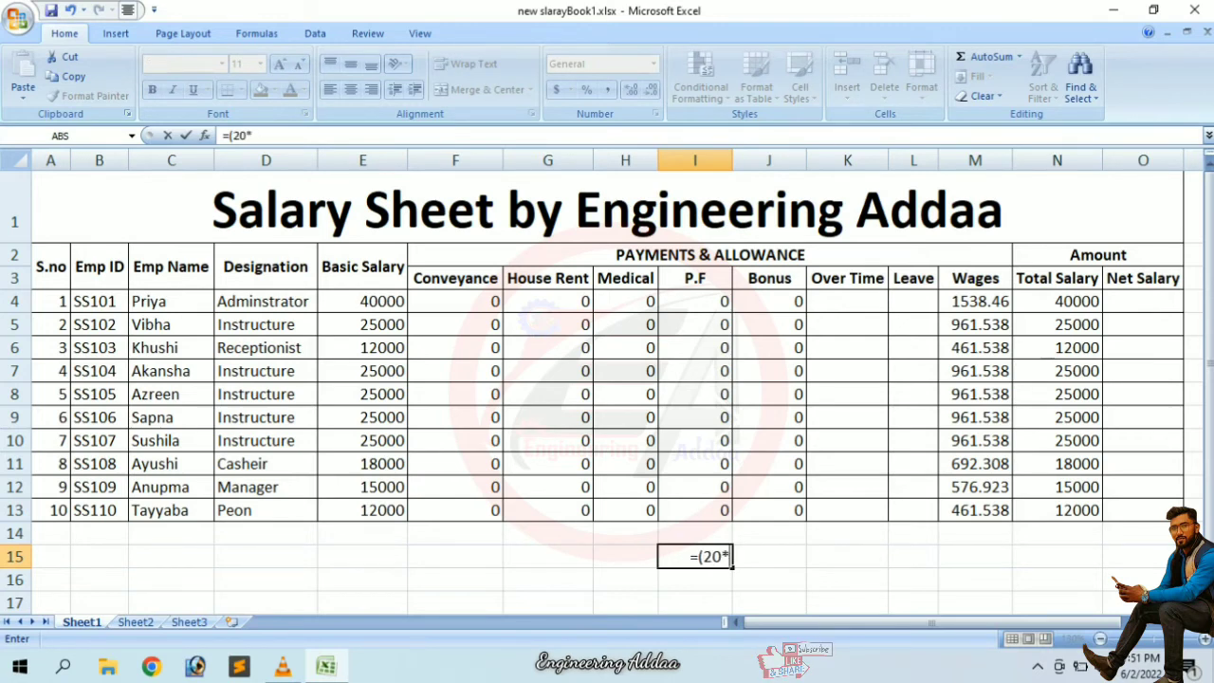
text(26)
key(Return)
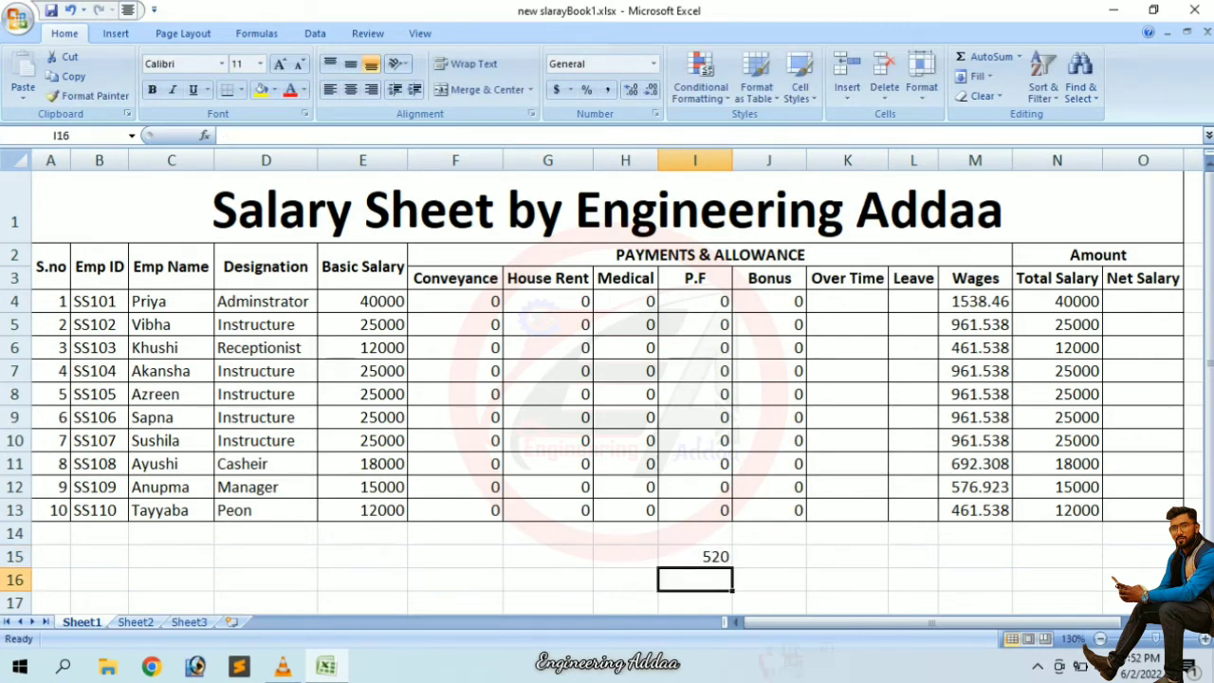
click(695, 557)
key(Delete)
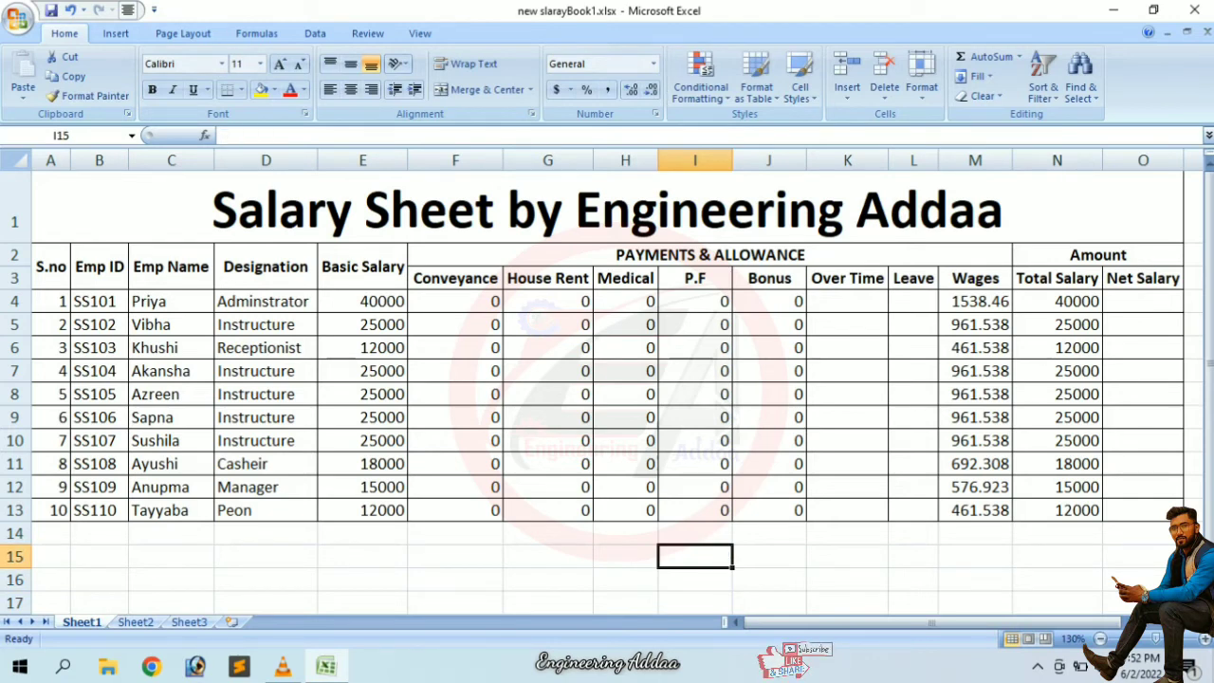
- Enter Conveyance 500, House Rent 1500 and Medical 500 for the first employee
click(500, 306)
text(5)
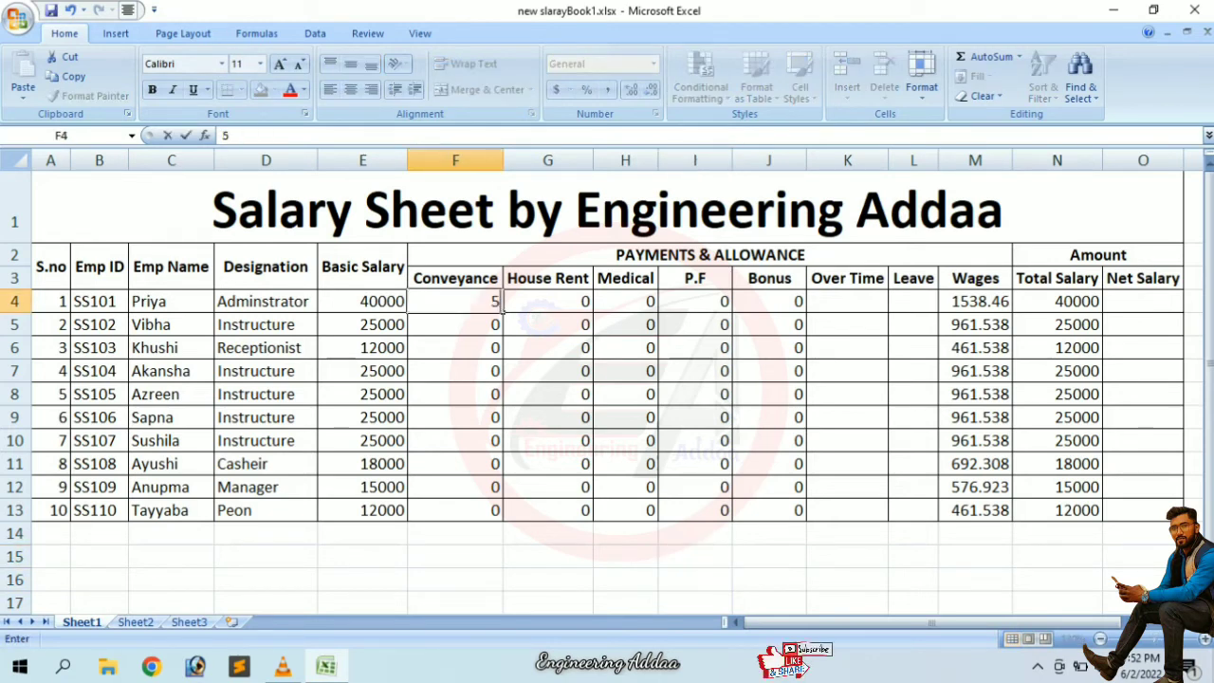
text(00)
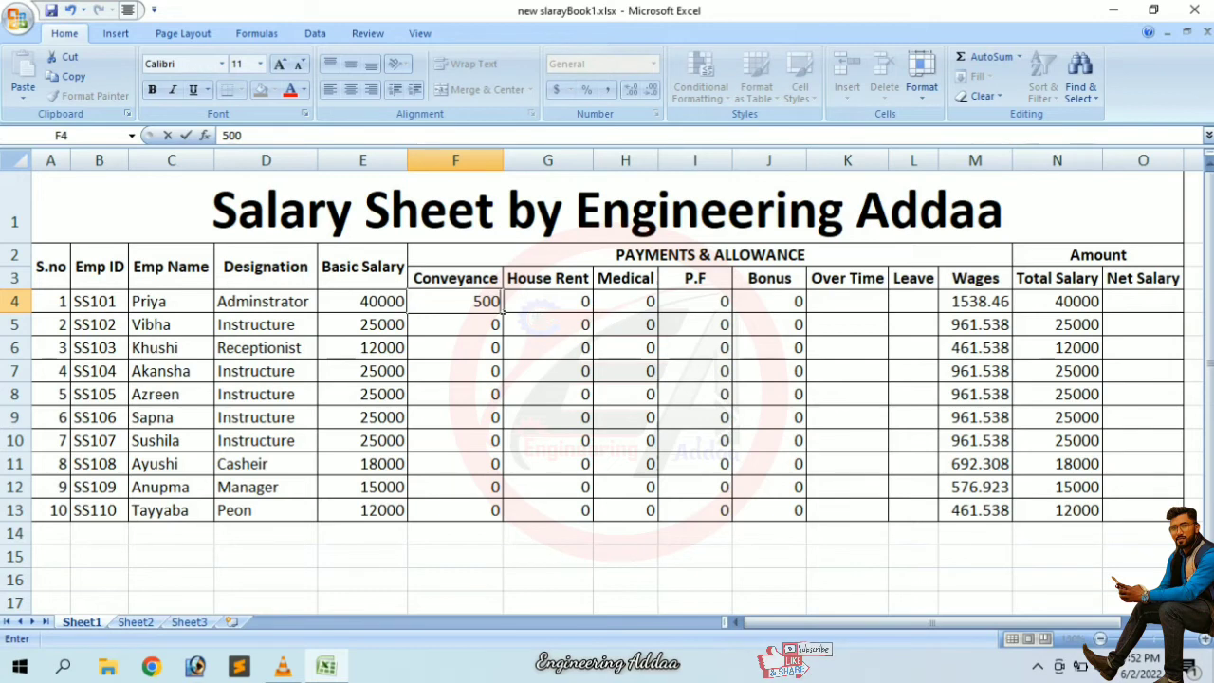
click(502, 329)
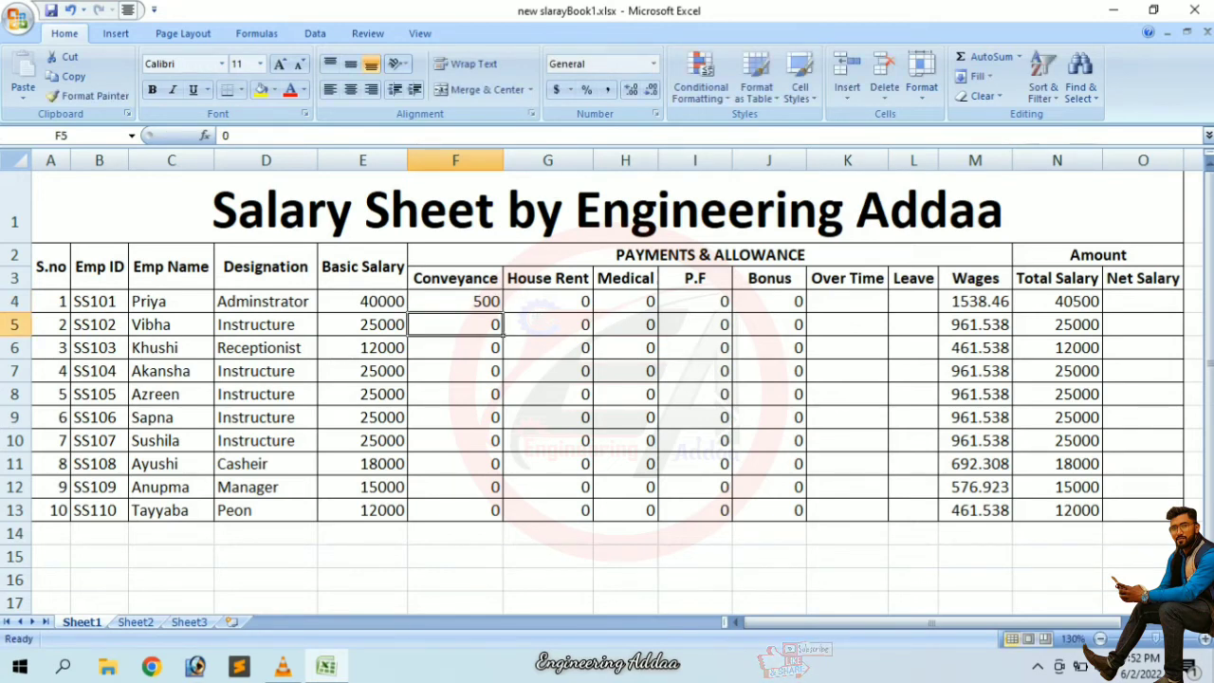
click(501, 305)
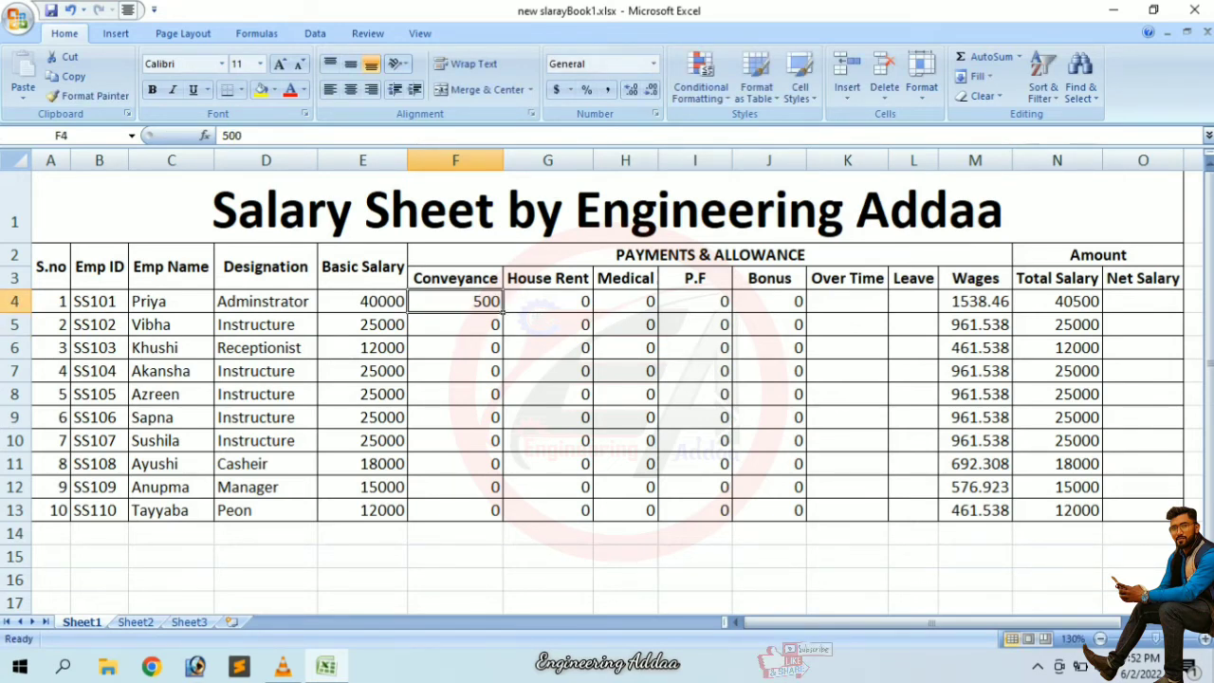
click(590, 307)
text(150)
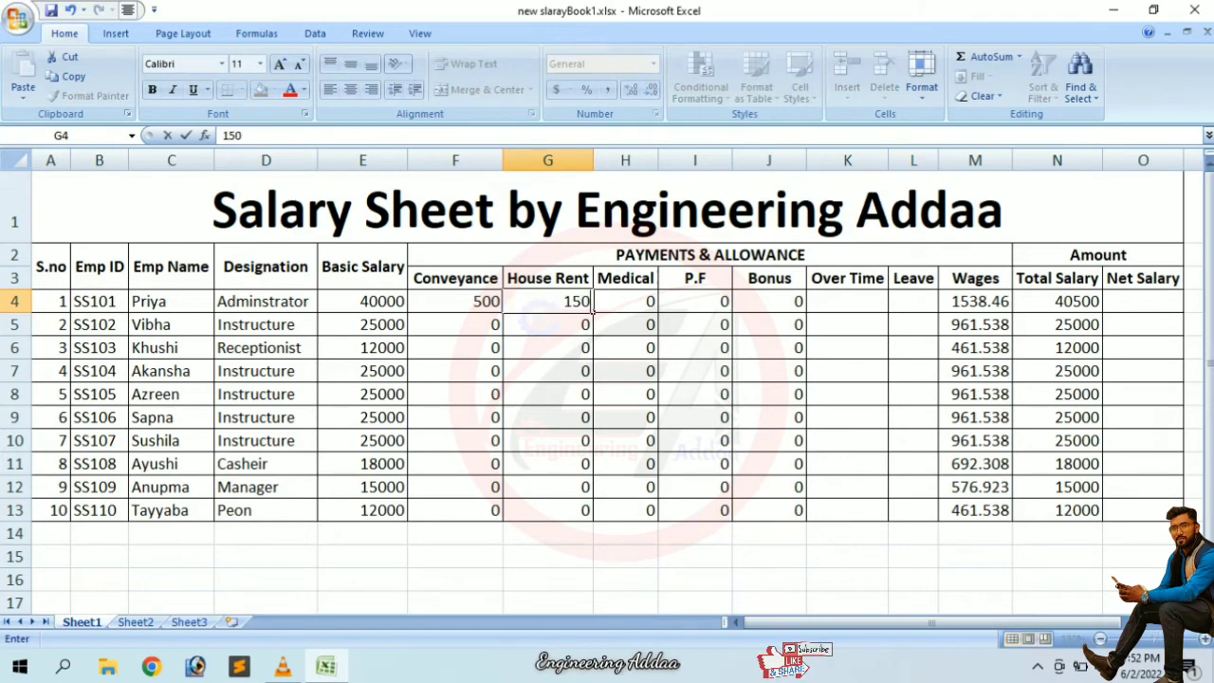
text(0)
click(657, 310)
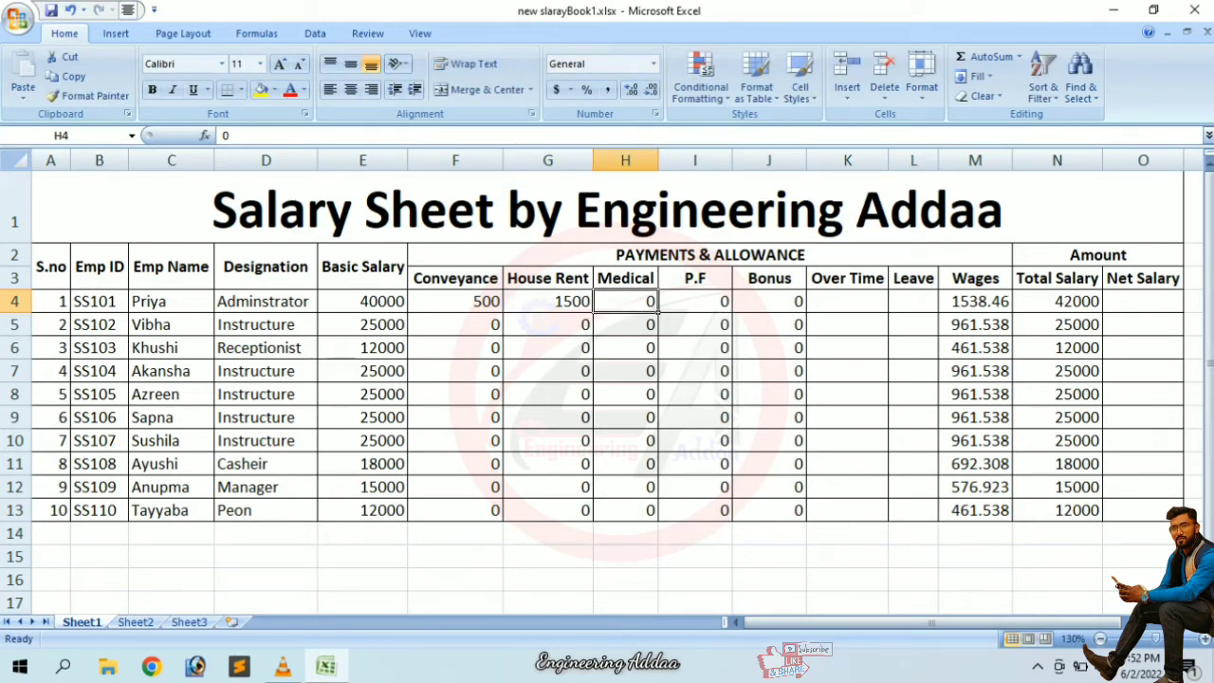
text(500)
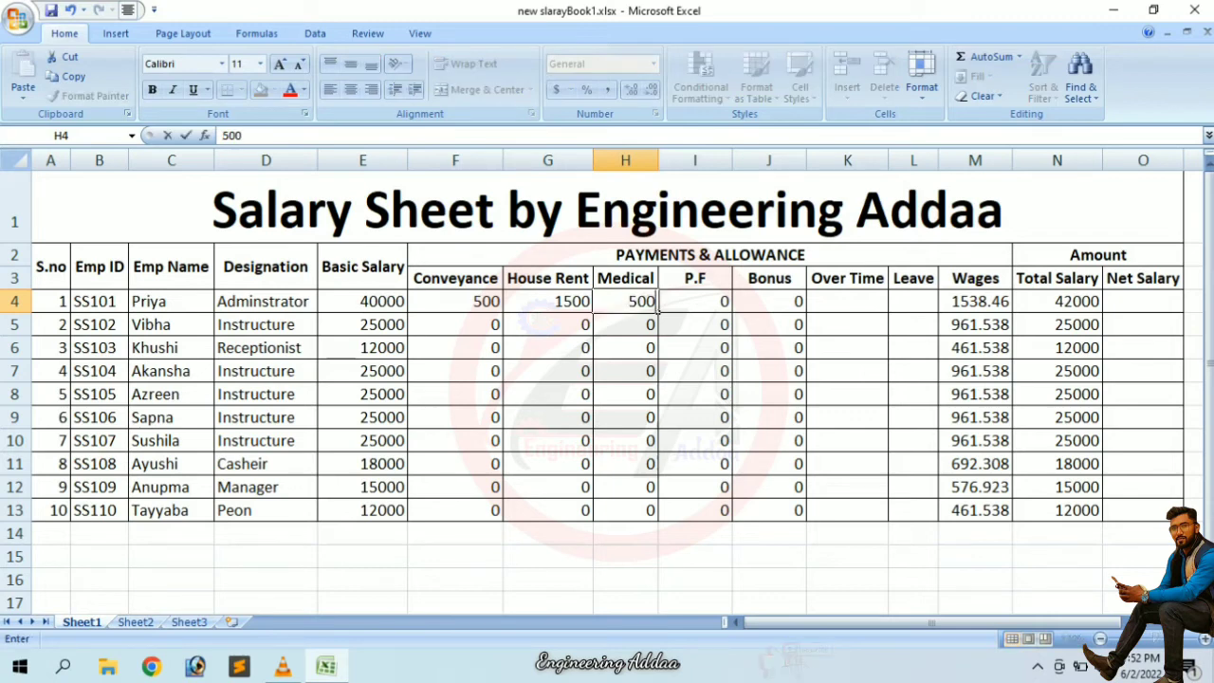
click(732, 309)
- Overwrite the row 4 allowances with 0, then undo and redo to restore the amounts
click(805, 312)
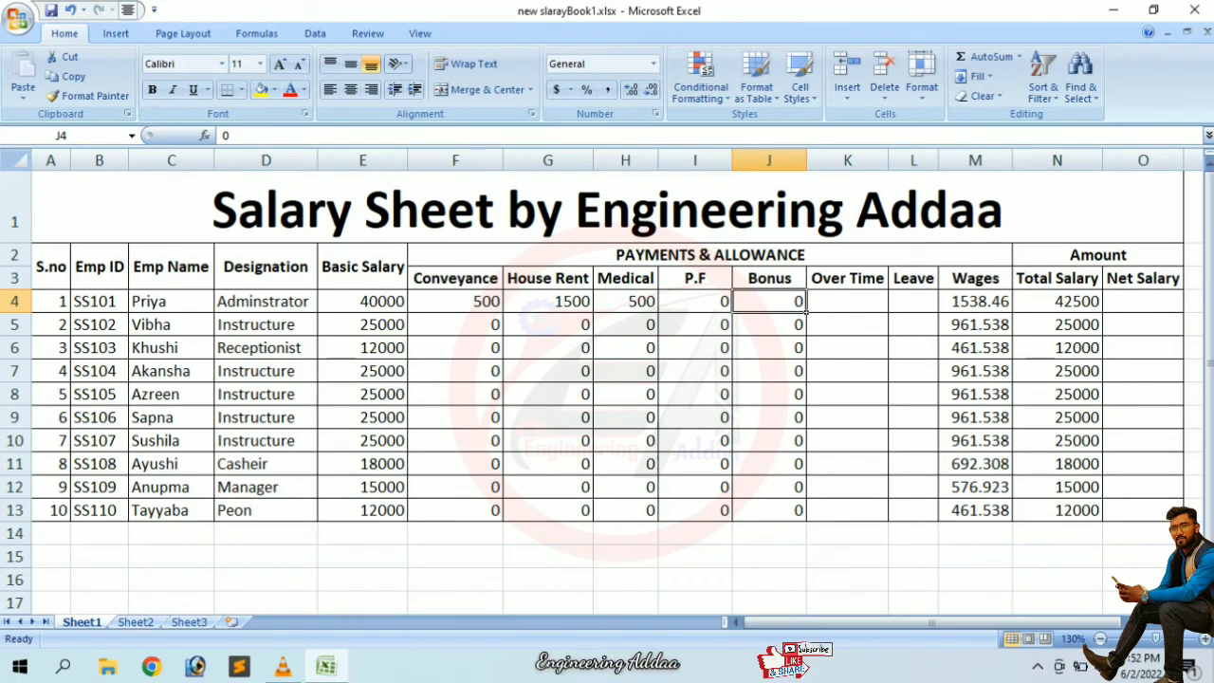
click(887, 309)
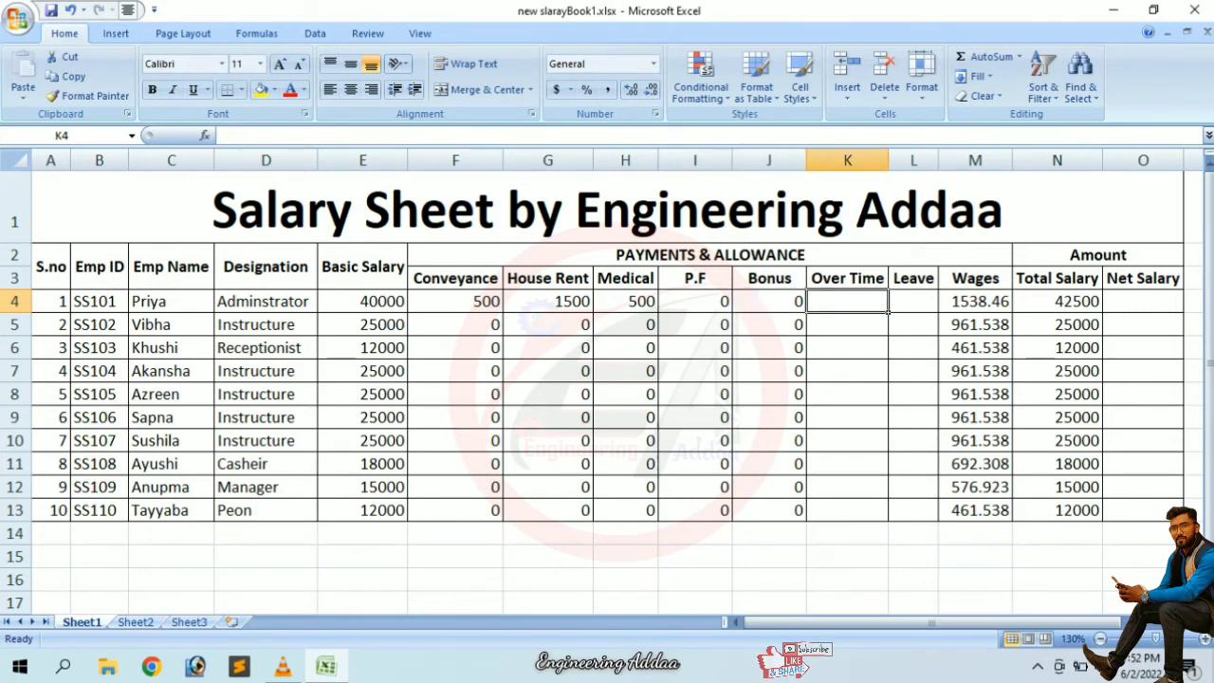
click(1144, 302)
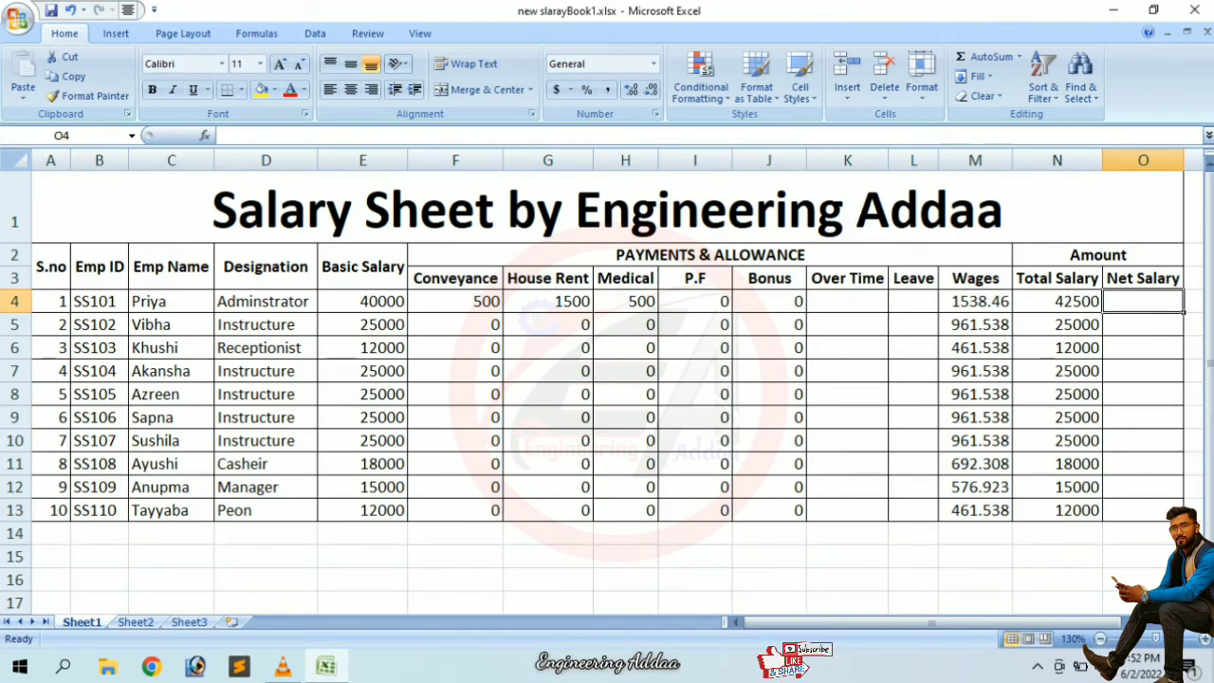
click(848, 160)
click(913, 301)
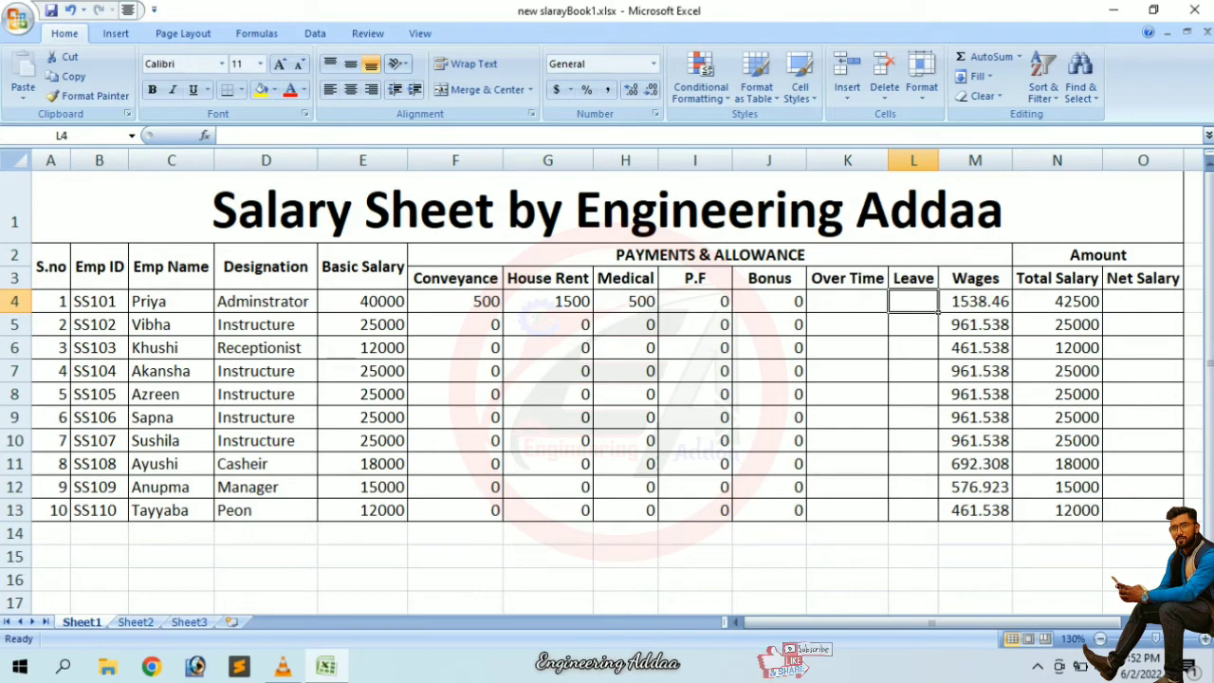
click(626, 302)
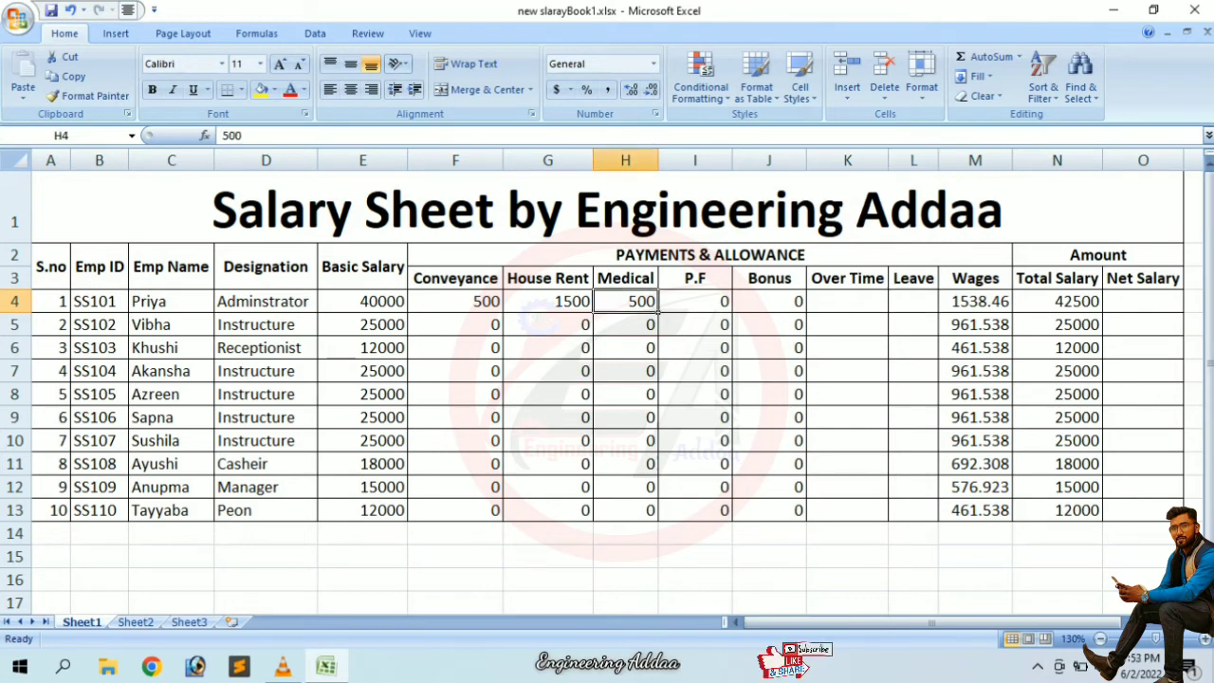
text(0)
key(Left)
text(0)
key(Left)
text(0)
click(769, 301)
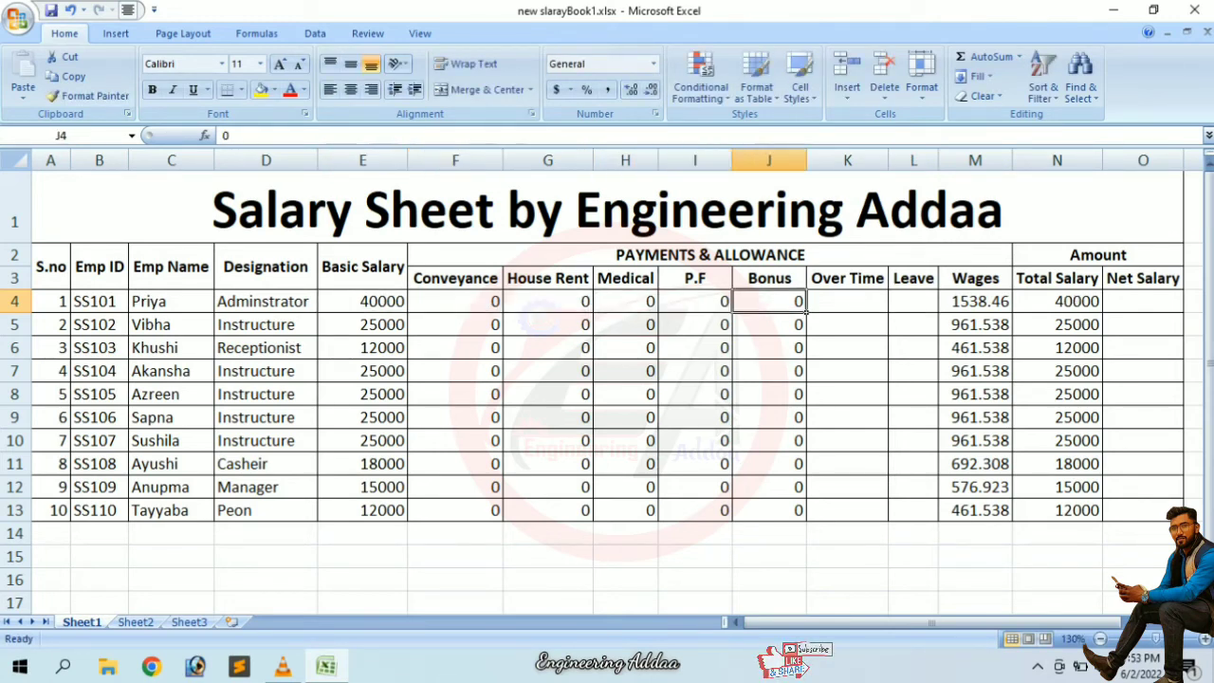
click(914, 302)
key(ctrl+z)
key(ctrl+z)
key(ctrl+z)
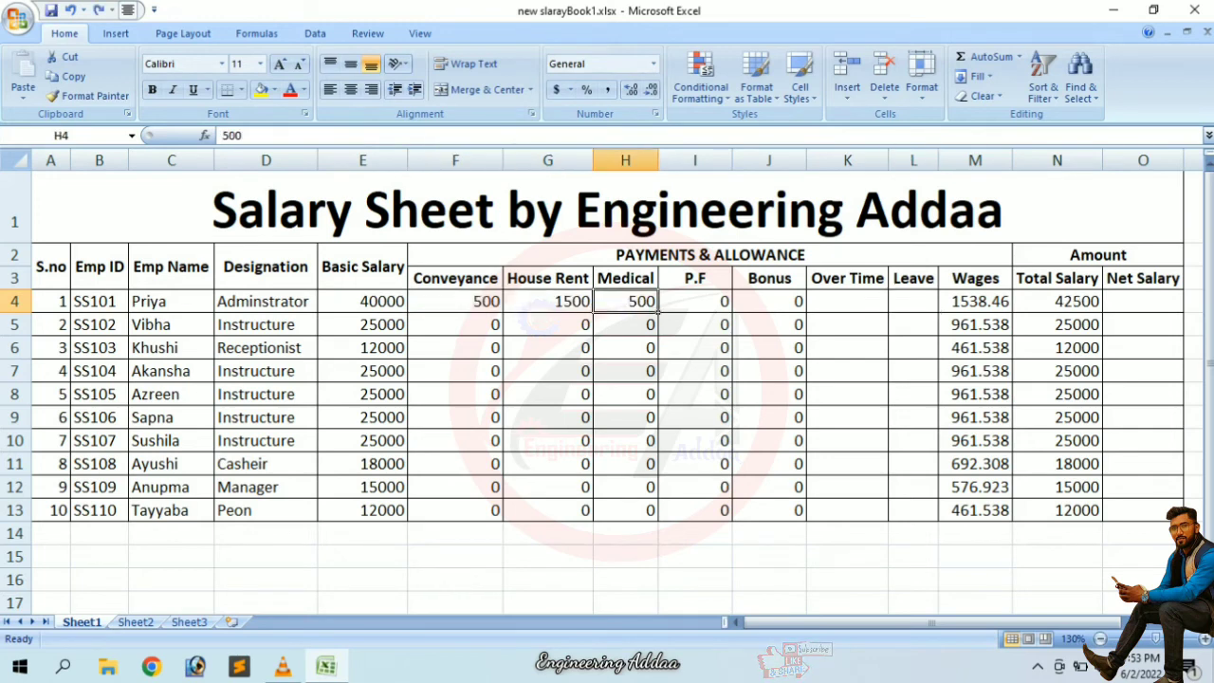
key(ctrl+y)
key(ctrl+z)
- Enter =((N4-I4)-(L4*M4)) in Net Salary cell O4, giving 42500
key(Return)
key(Right)
key(Right)
key(Right)
key(Right)
key(Right)
key(Right)
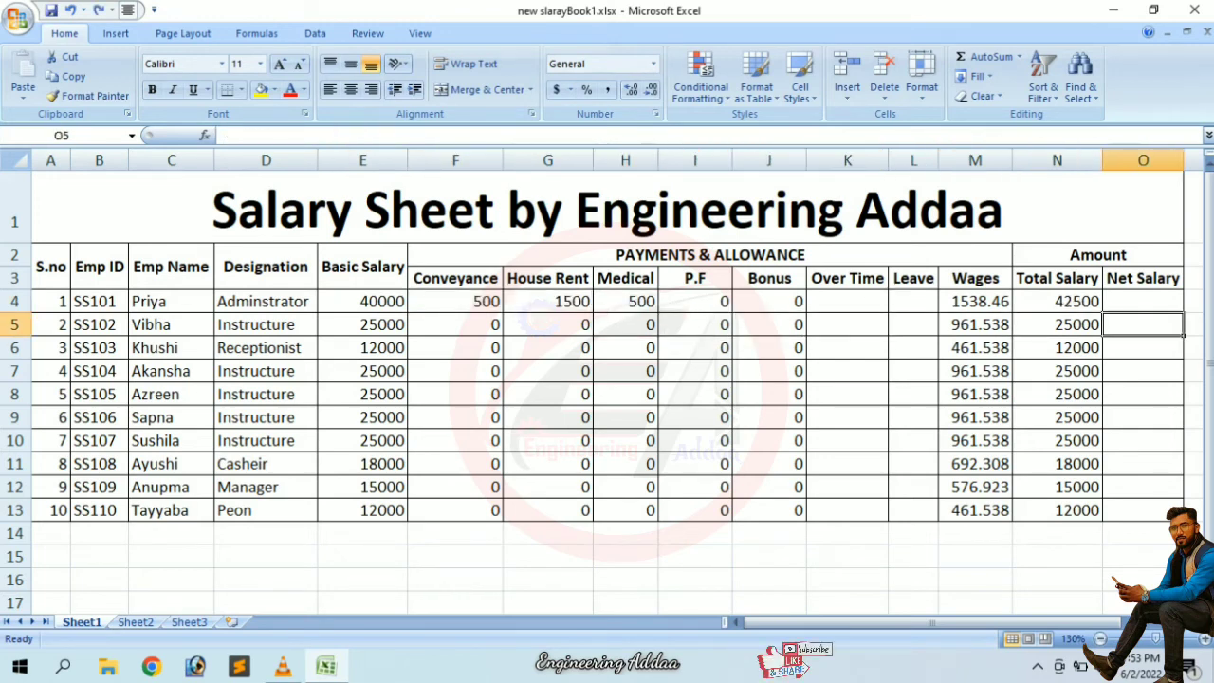
key(Up)
text(=)
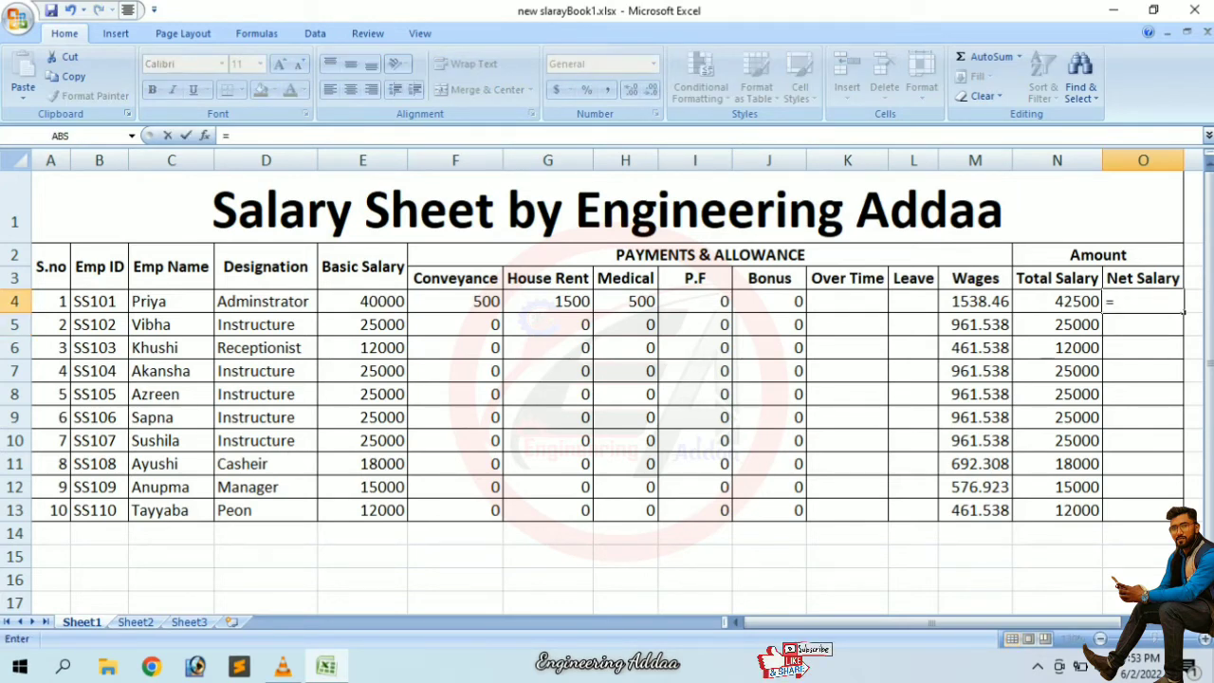
text(()
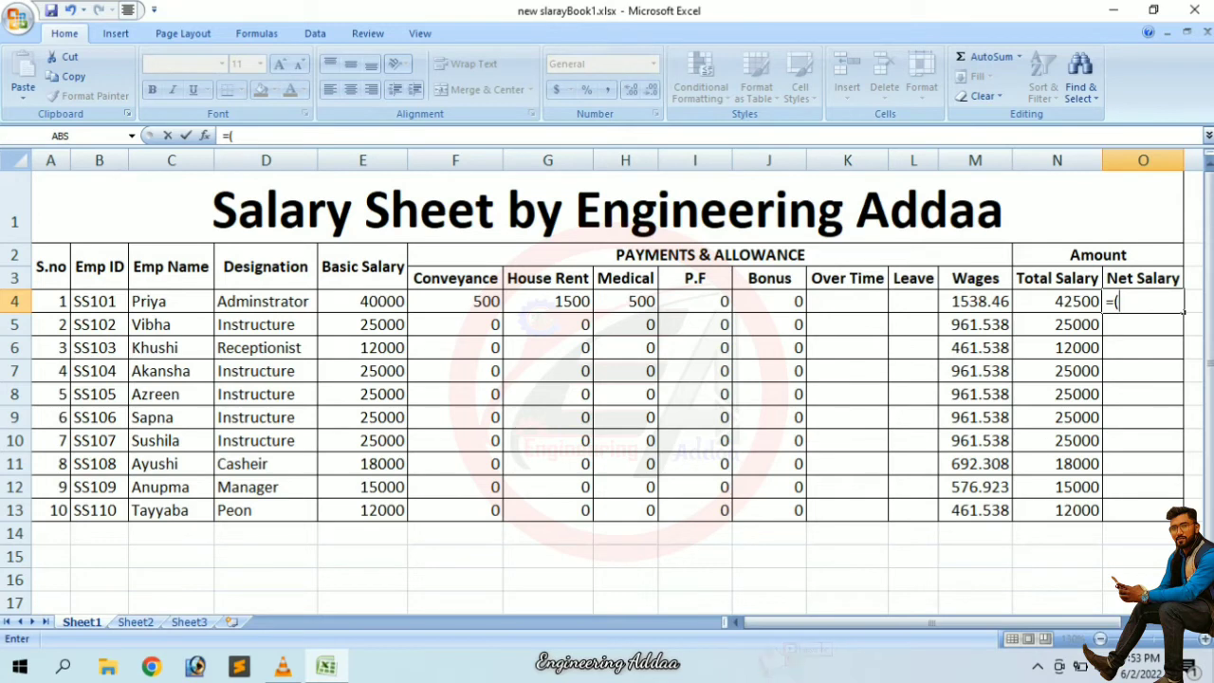
text(()
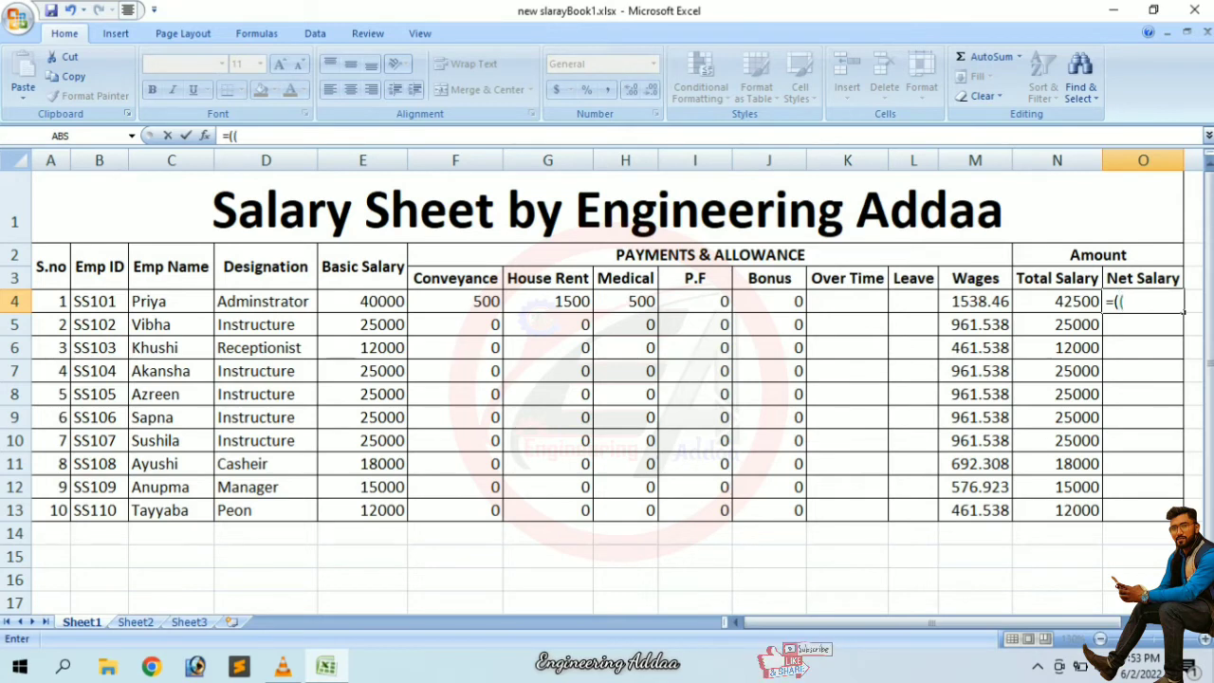
click(1057, 301)
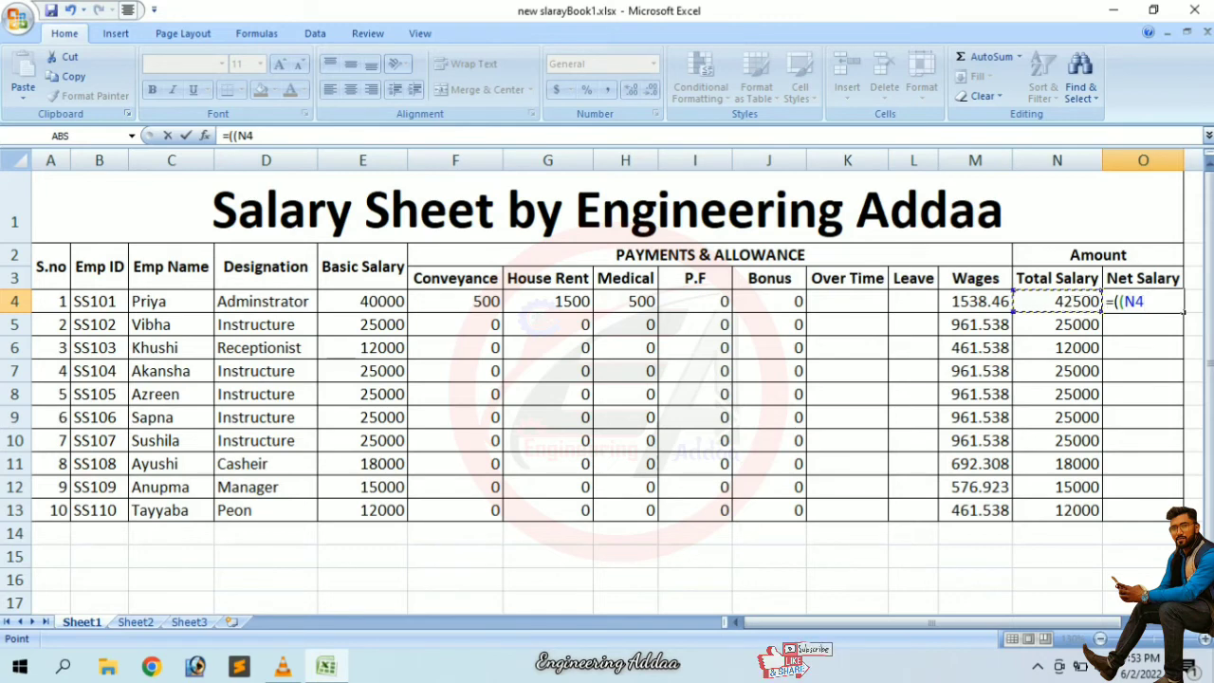
text(-)
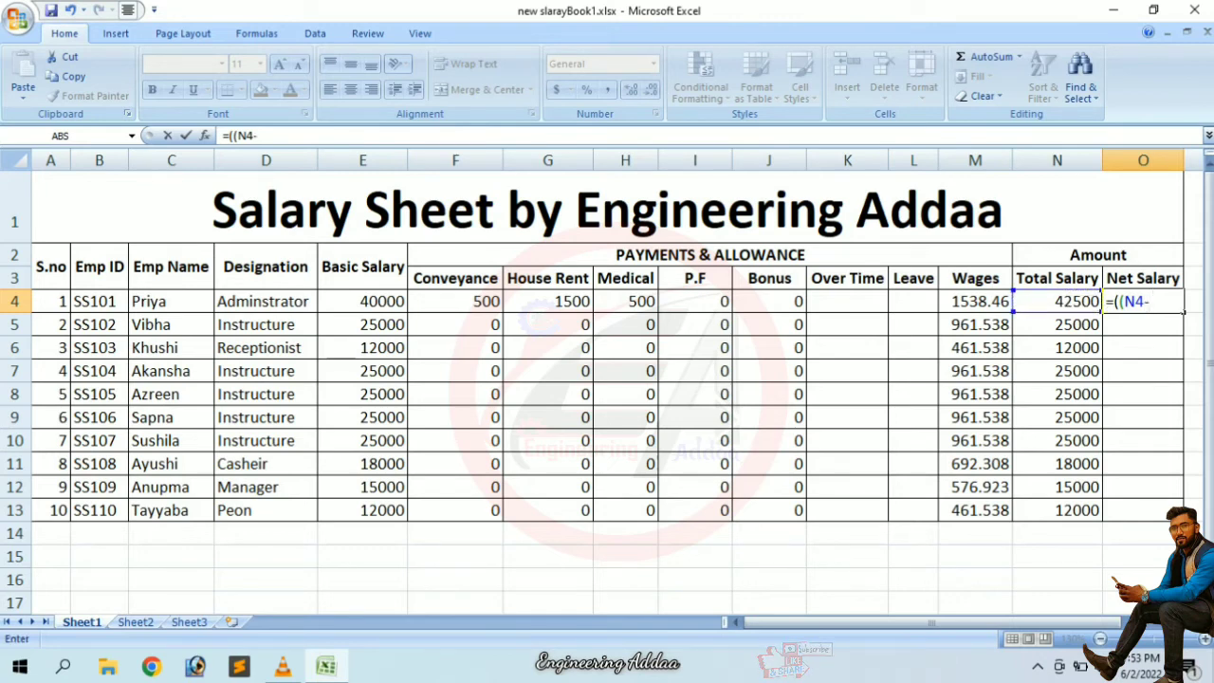
click(694, 300)
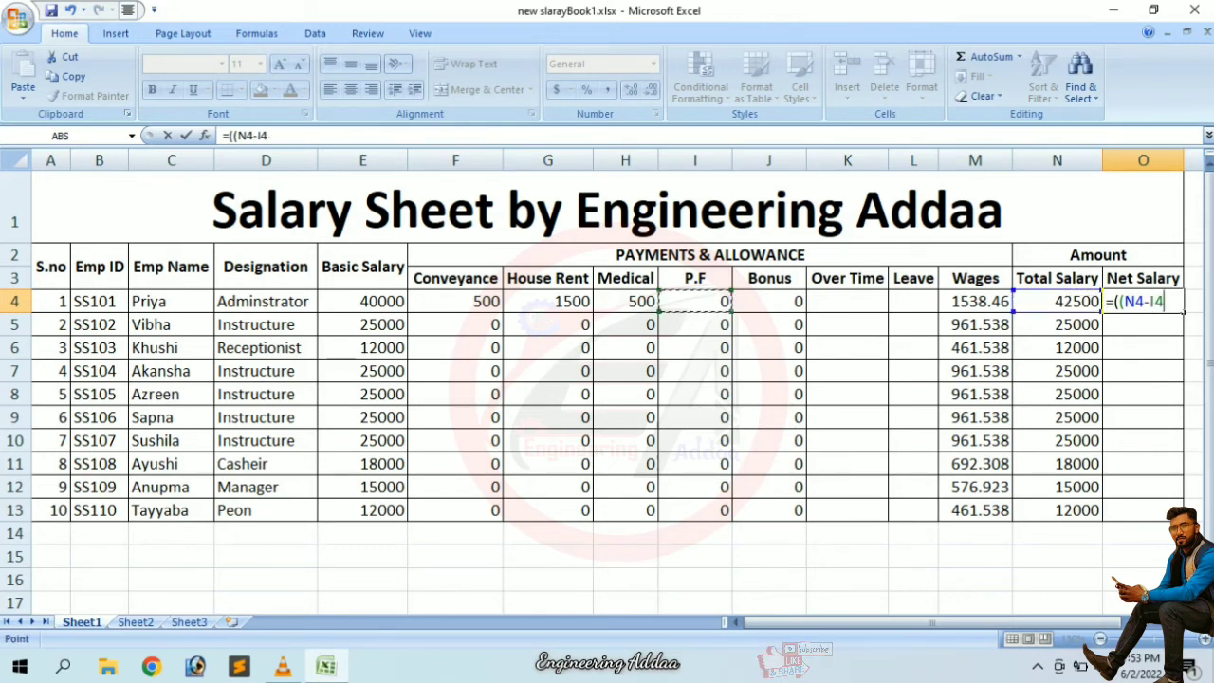
text())
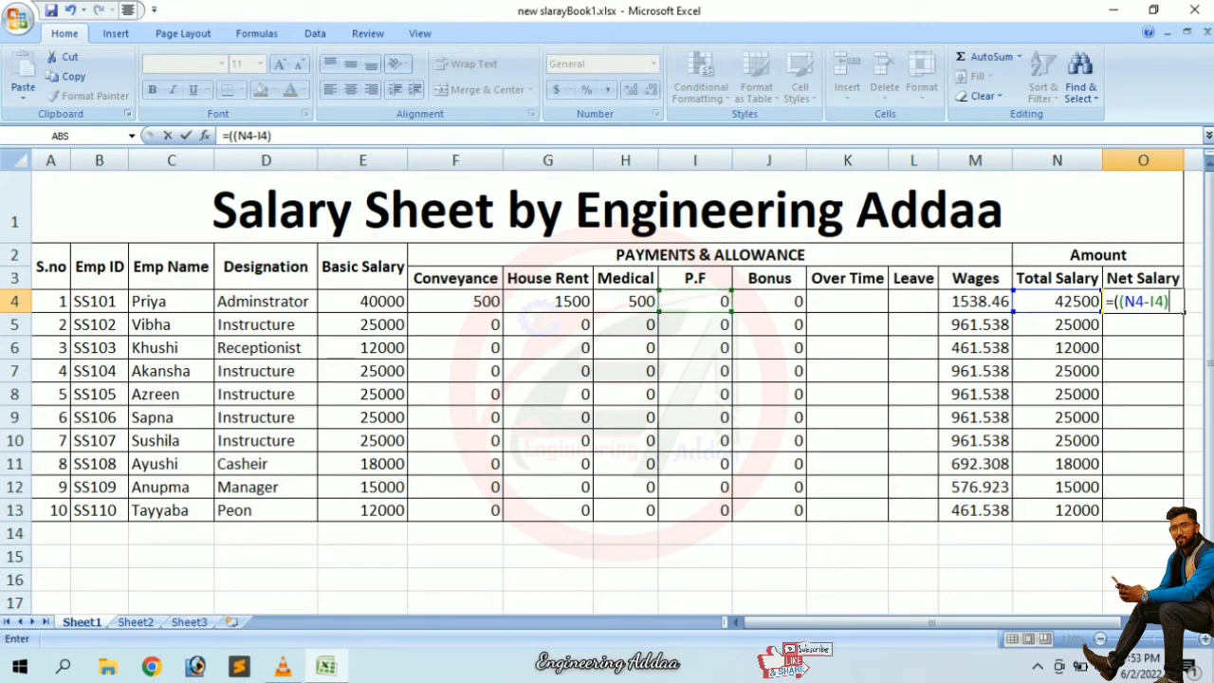
text(-)
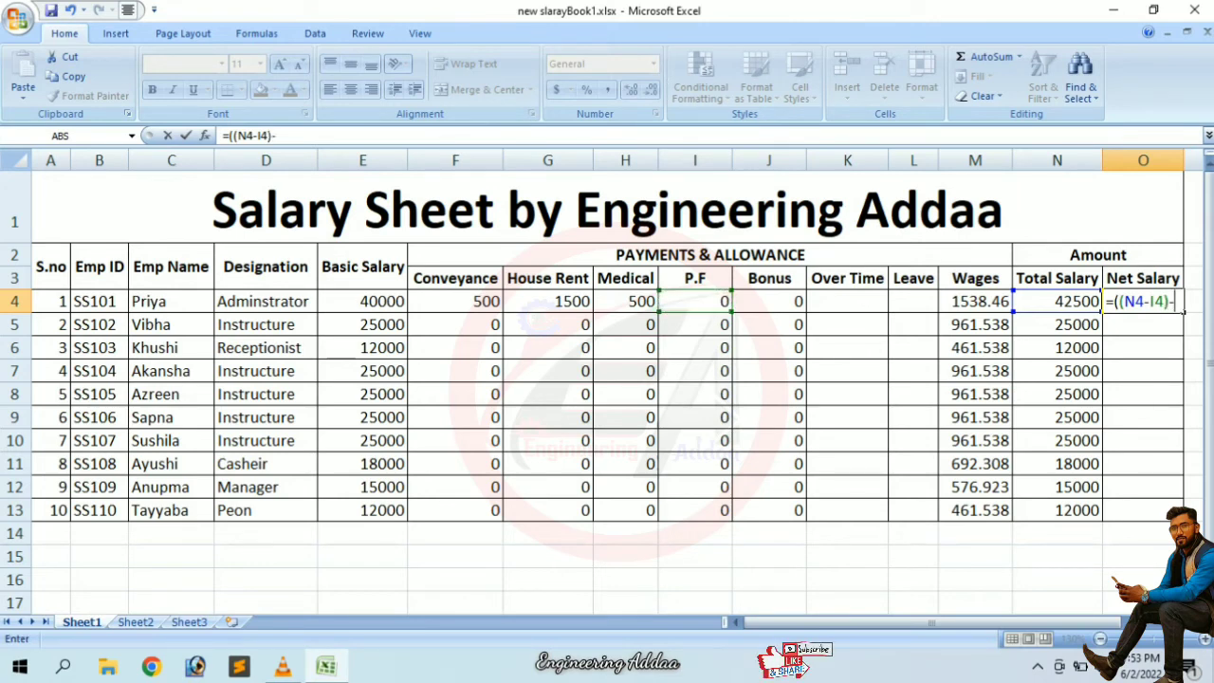
text(()
click(913, 301)
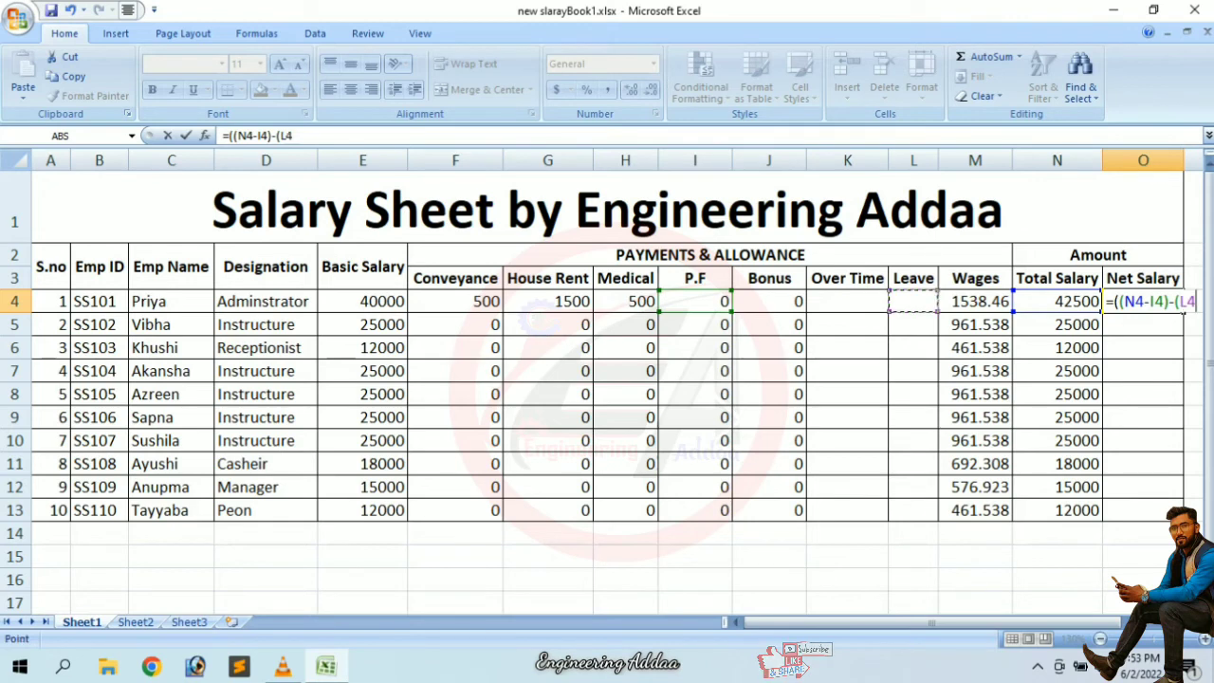
text(*)
click(976, 301)
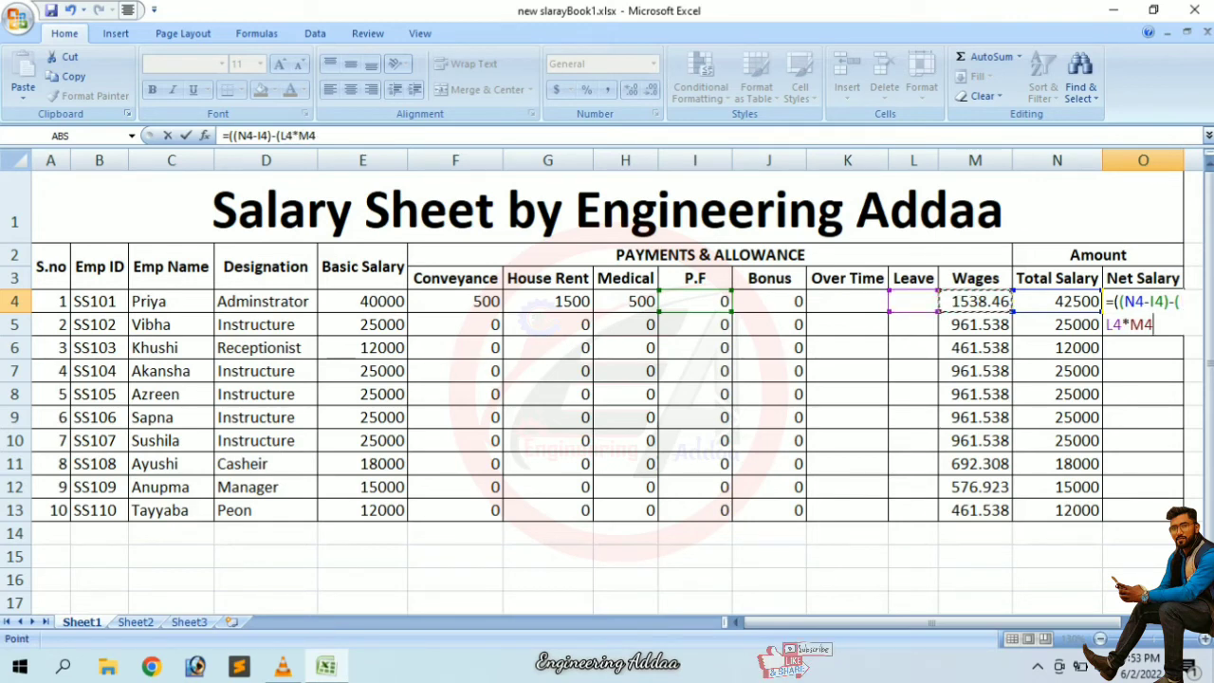
text()))
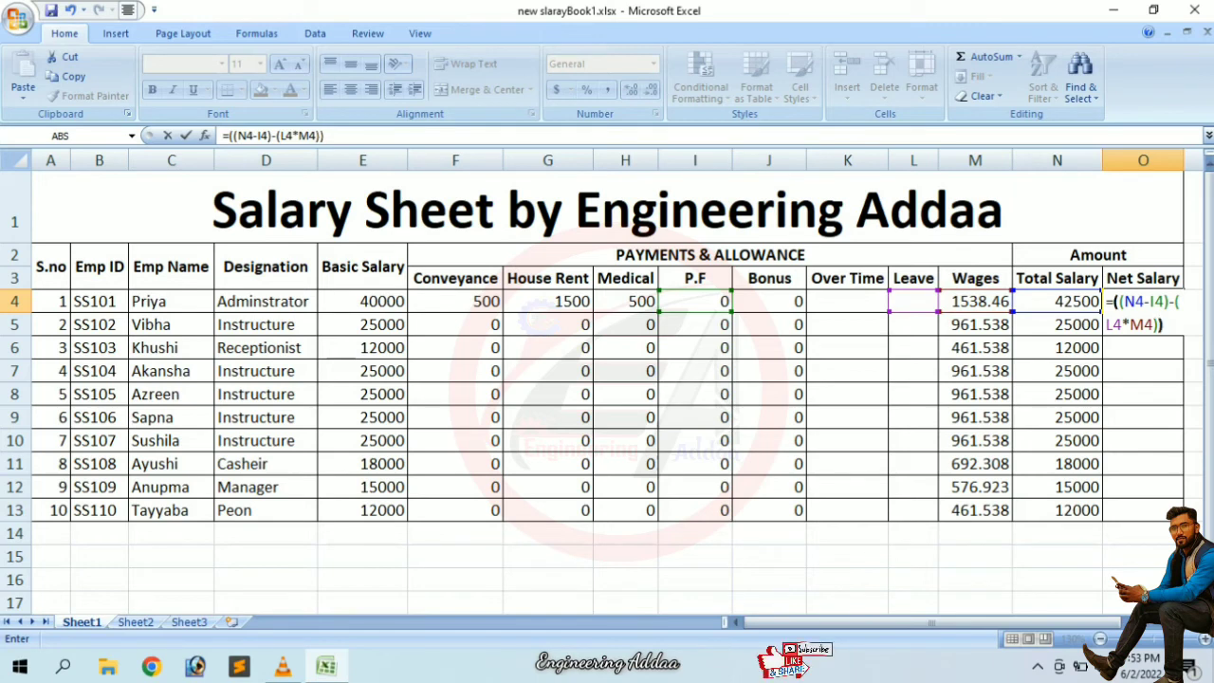
key(Return)
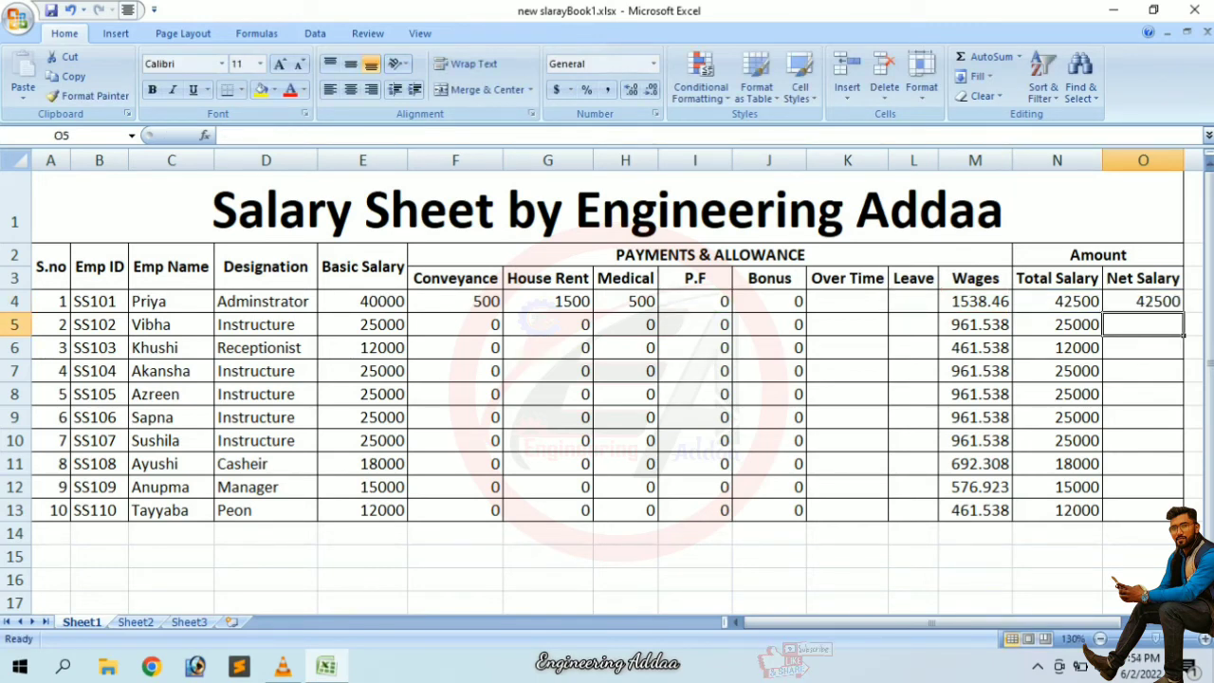
- Enter P.F 1200 in I4 and Leave 4 in L4 for the first employee
click(694, 301)
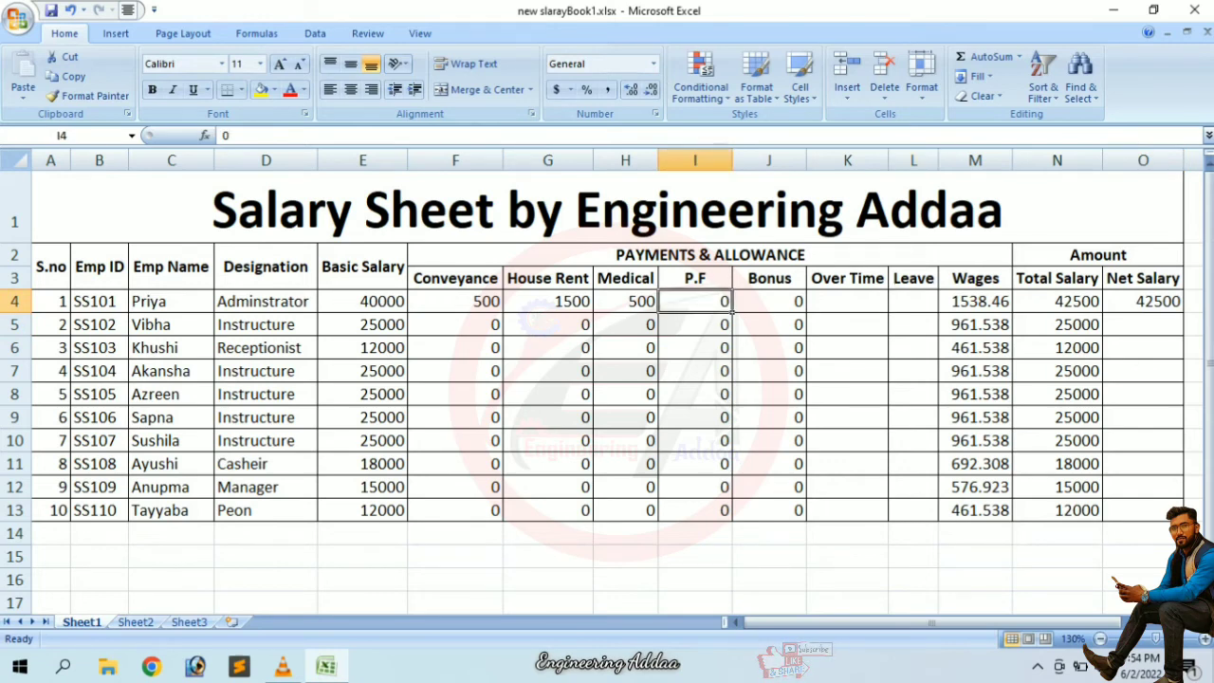
text(1200)
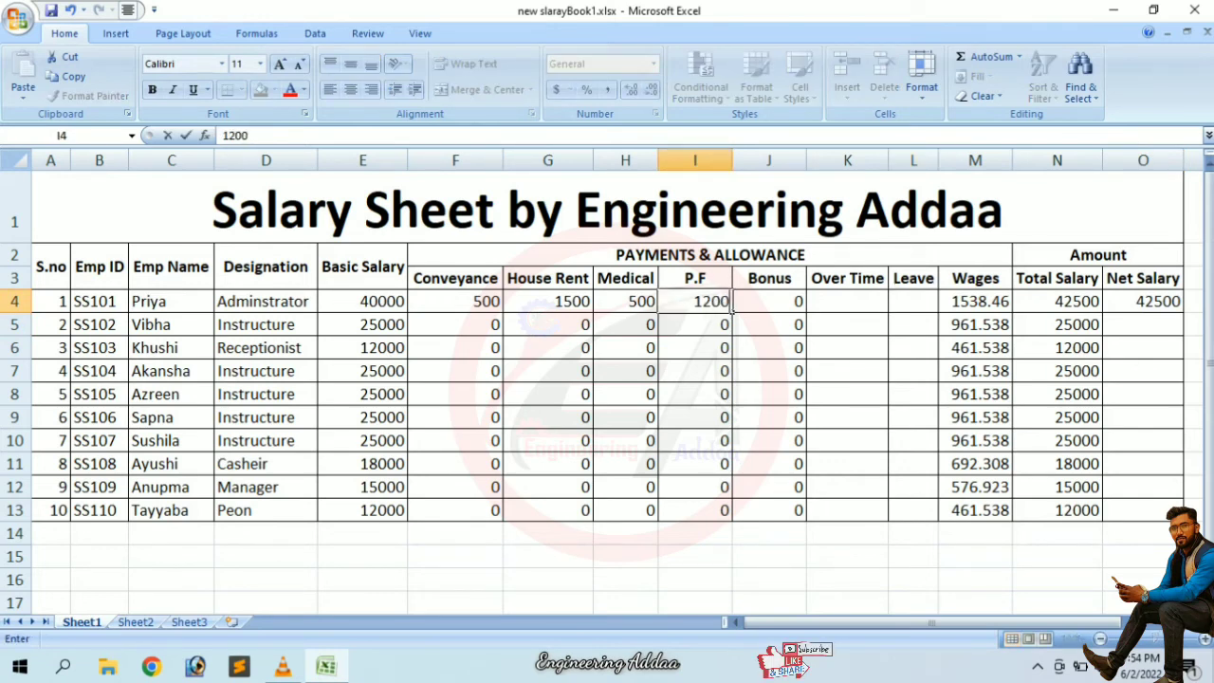
key(Return)
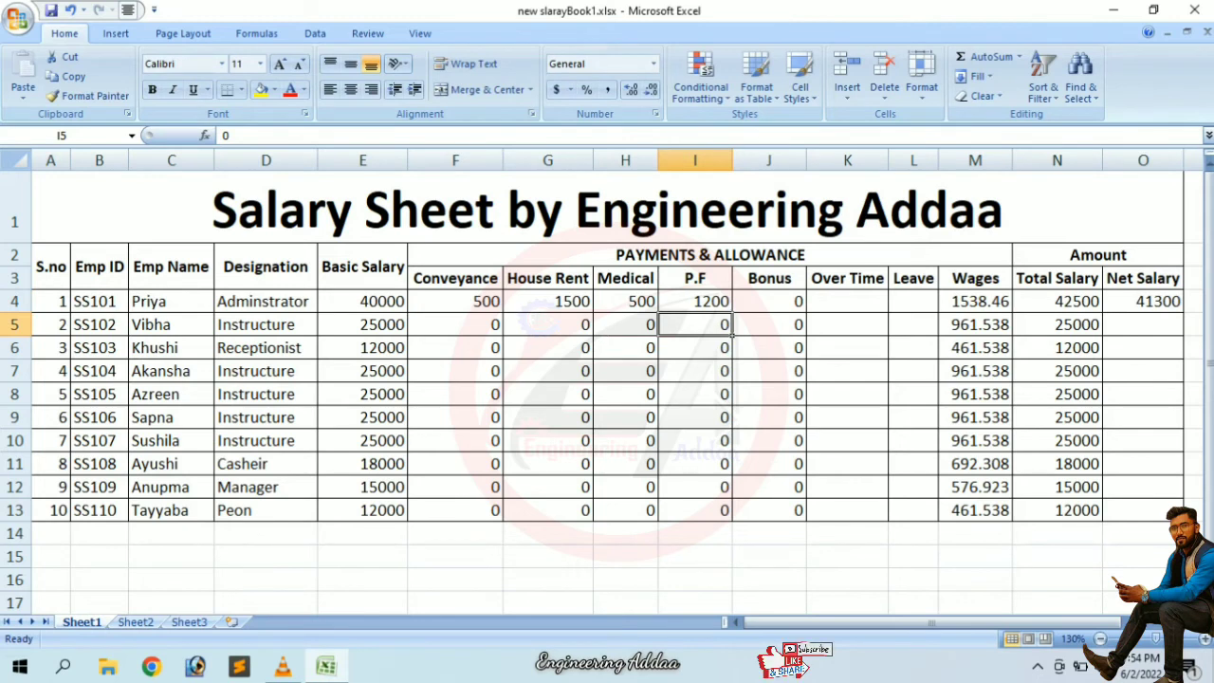
key(Up)
key(Right)
key(Right)
key(Right)
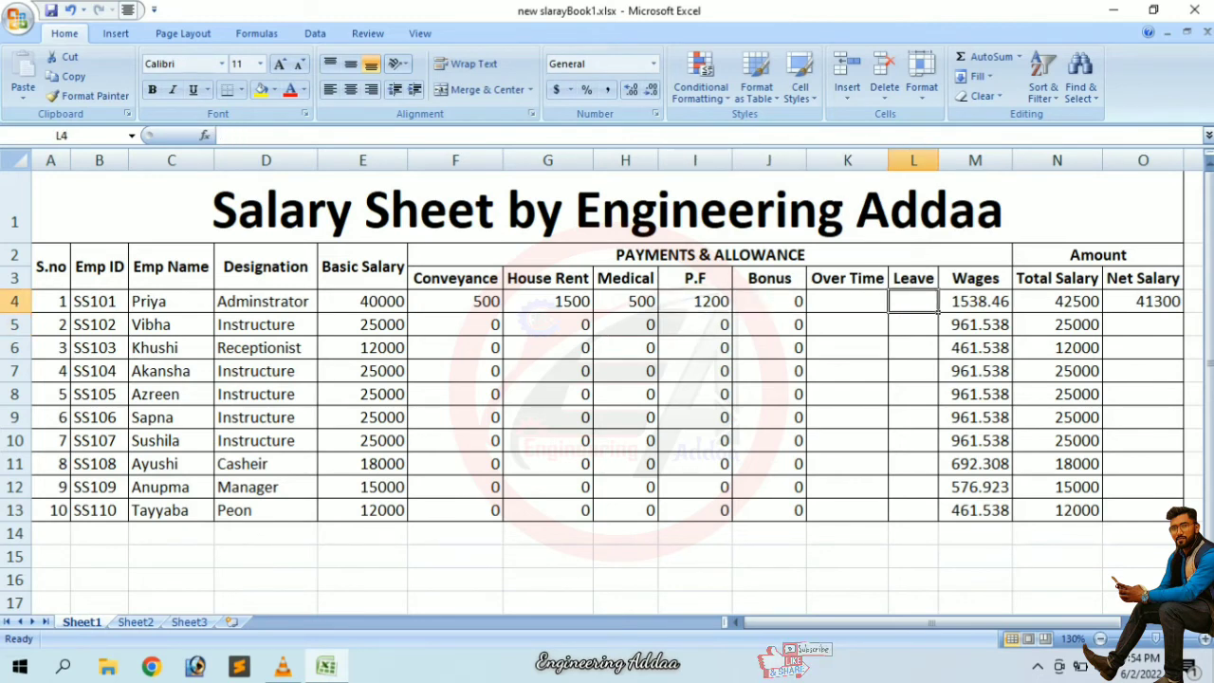
text(4)
key(Return)
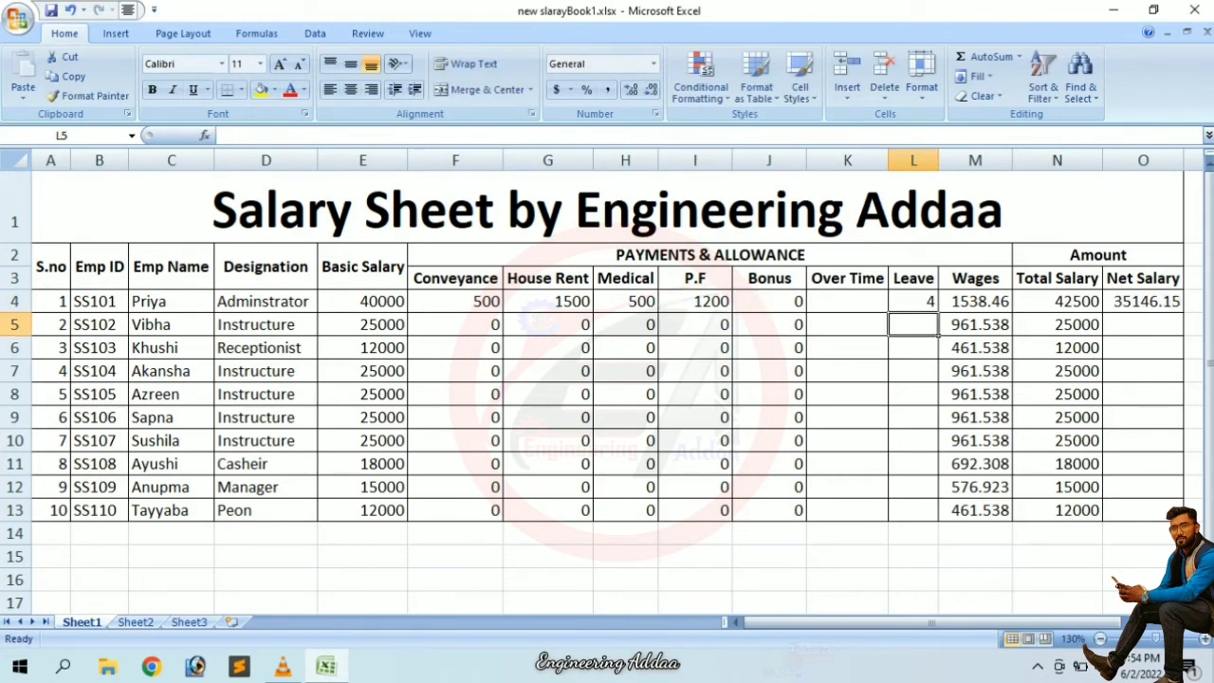
- Fill the Net Salary formula from O4 down to O13
click(1144, 301)
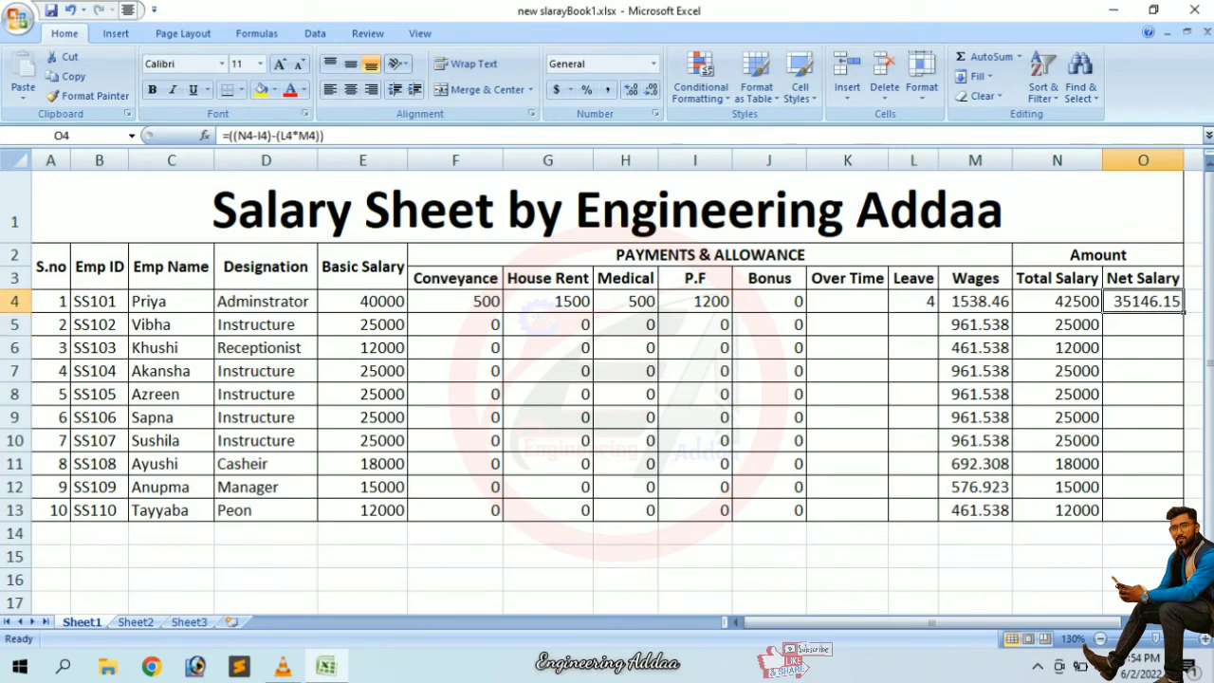
drag(1183, 312, 1167, 511)
click(1057, 556)
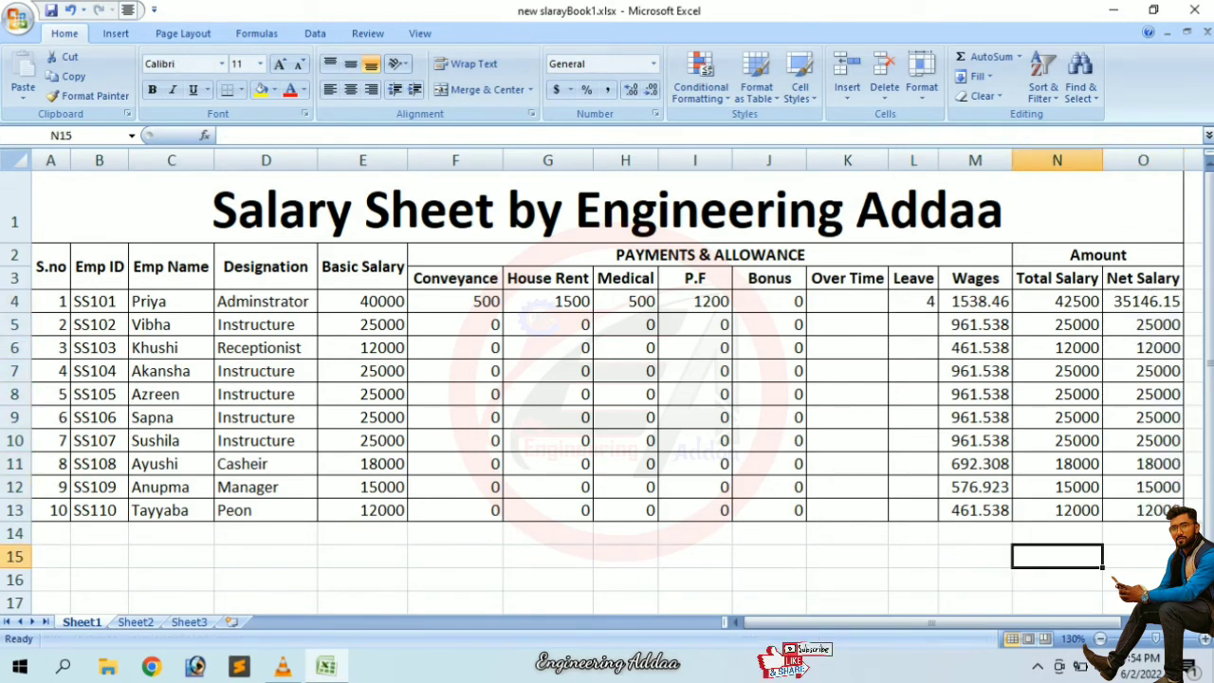
drag(847, 301, 848, 511)
click(547, 371)
- Enter row 8 allowances: Conveyance 40, House Rent 4000, P.F 500, Bonus 200
click(455, 394)
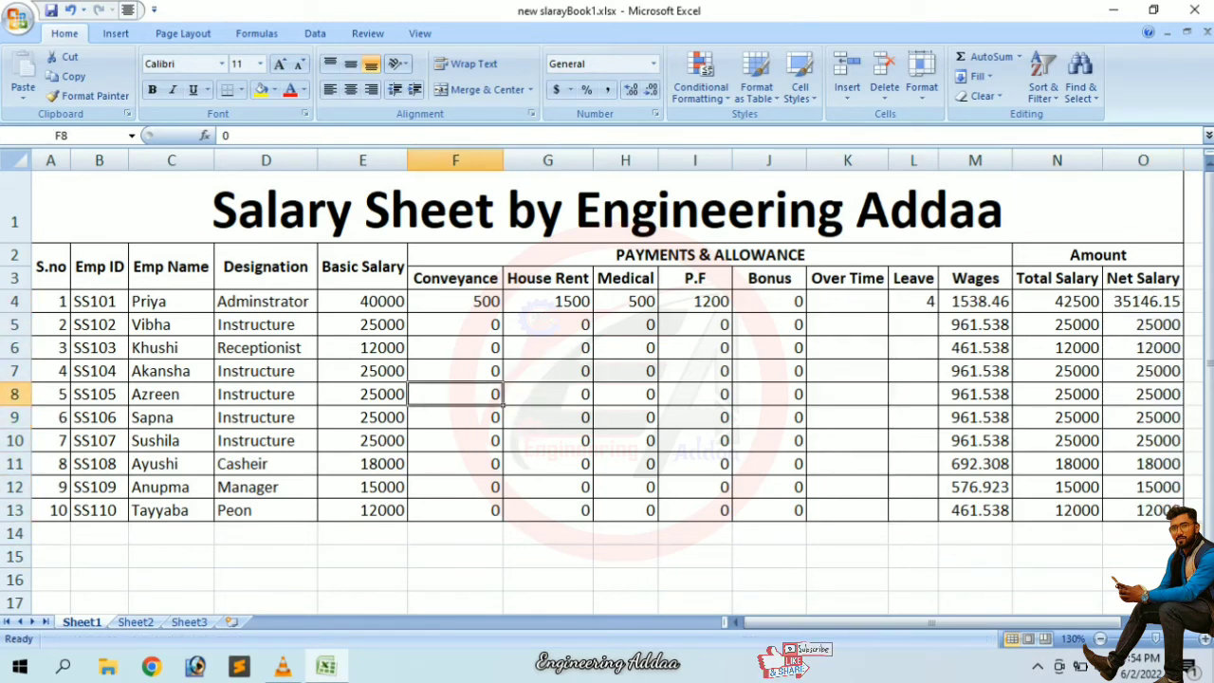
text(40)
key(Return)
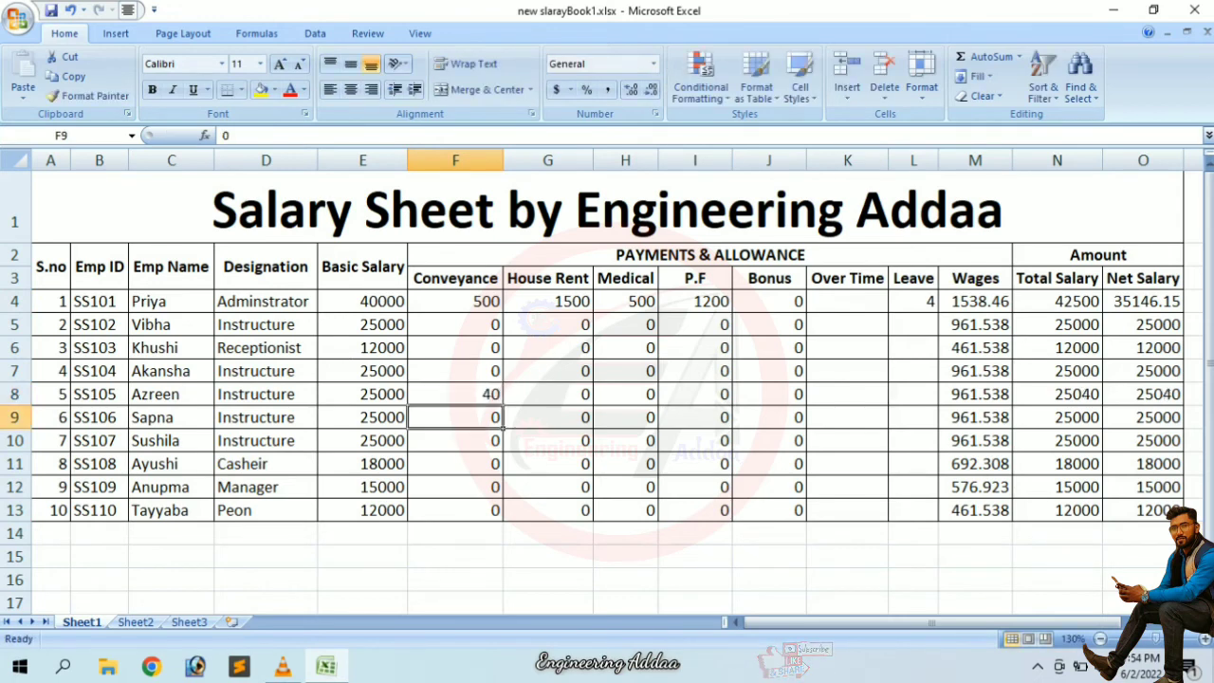
click(547, 394)
text(4)
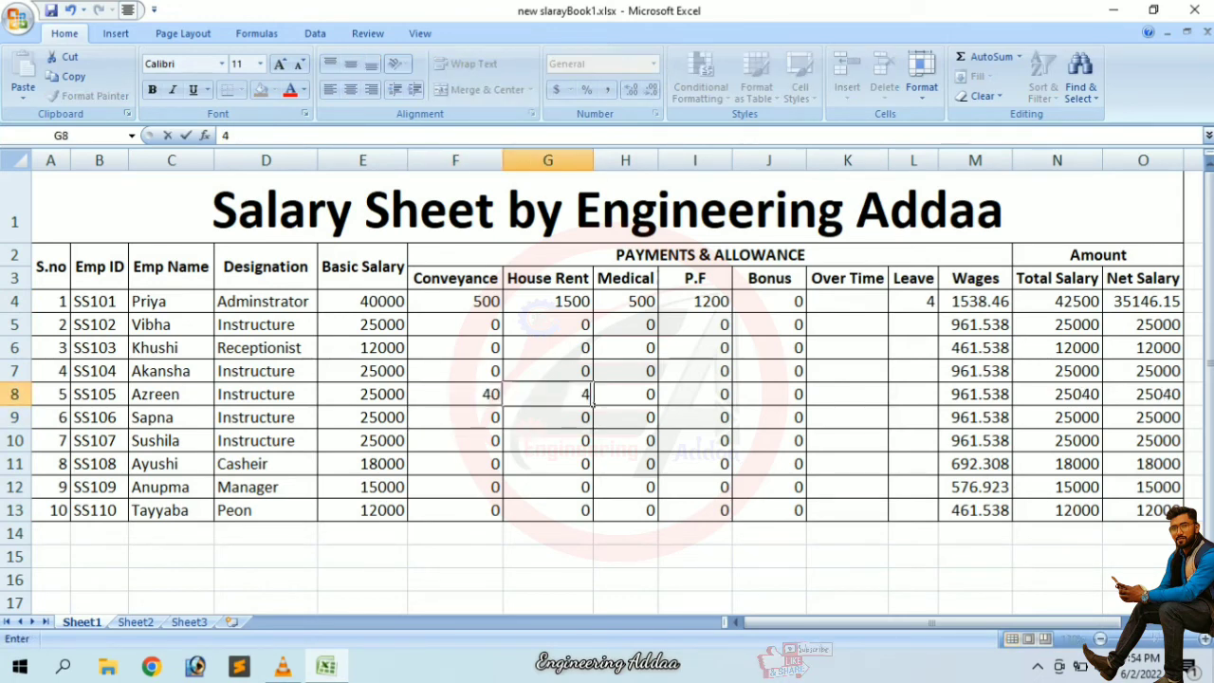
text(000)
click(625, 393)
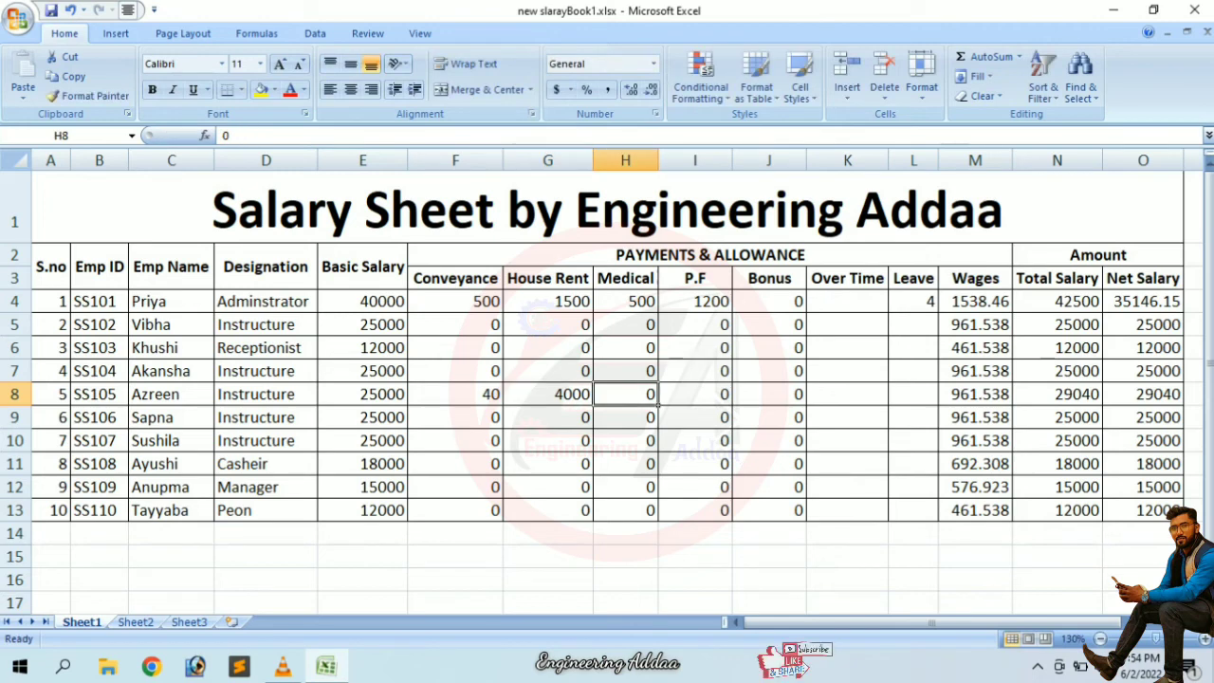
click(702, 395)
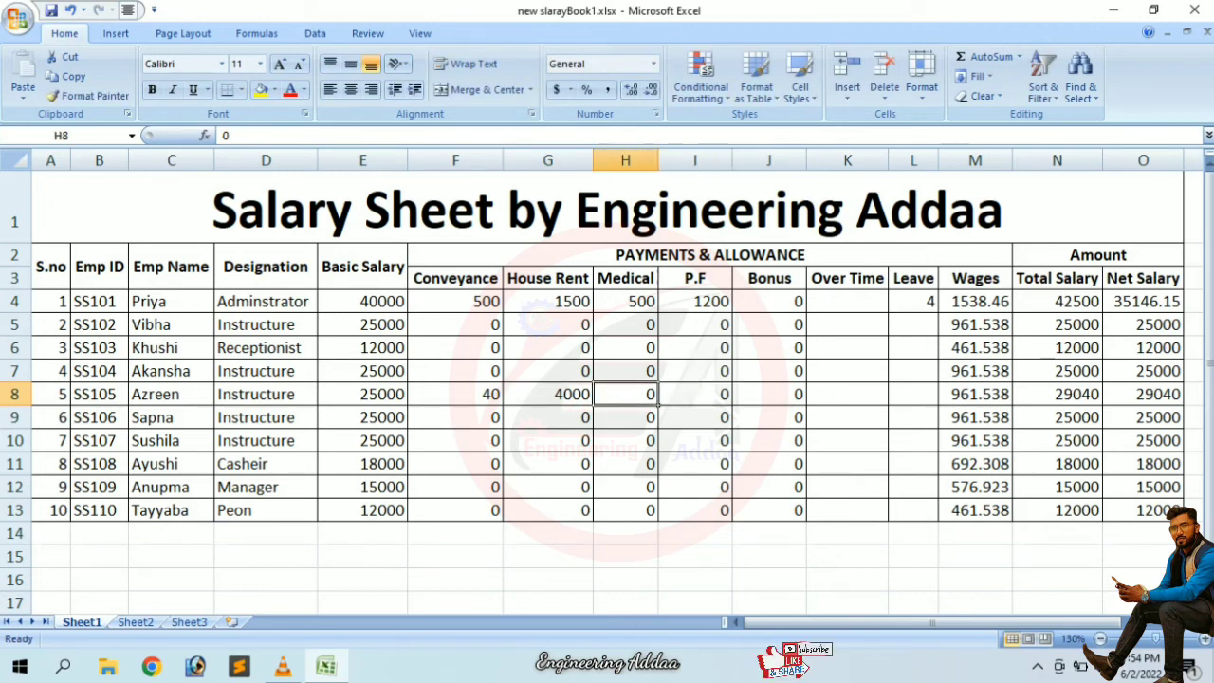
text(500)
key(Tab)
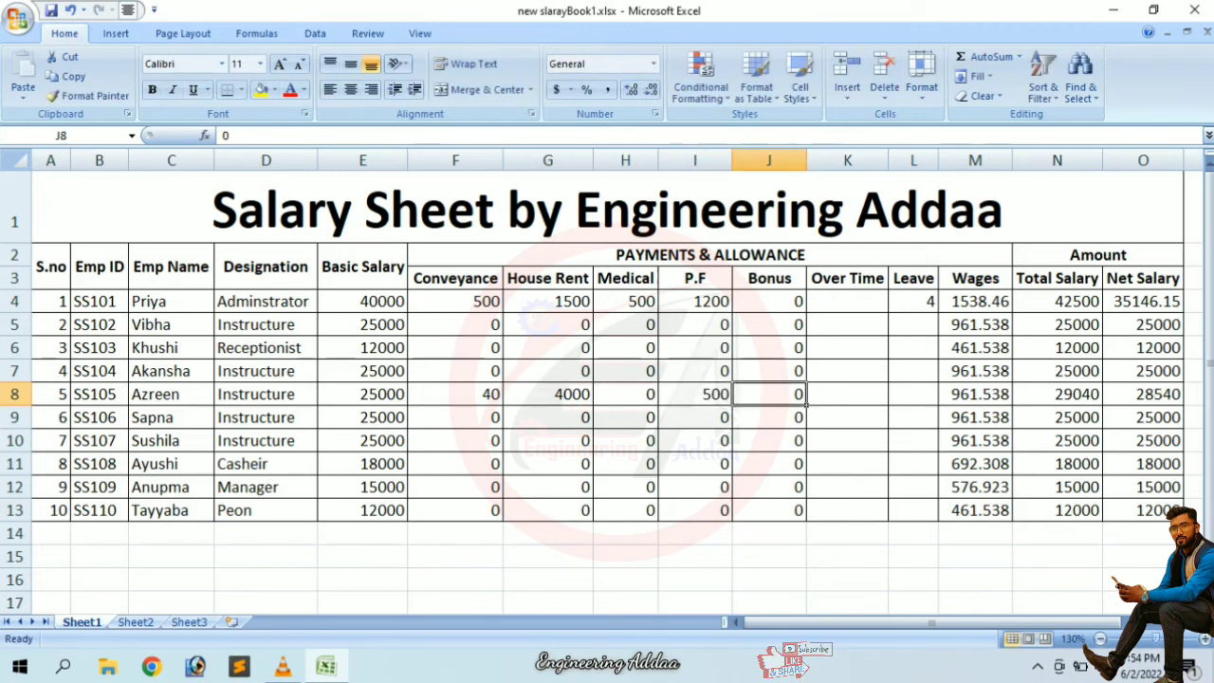
text(200)
key(Return)
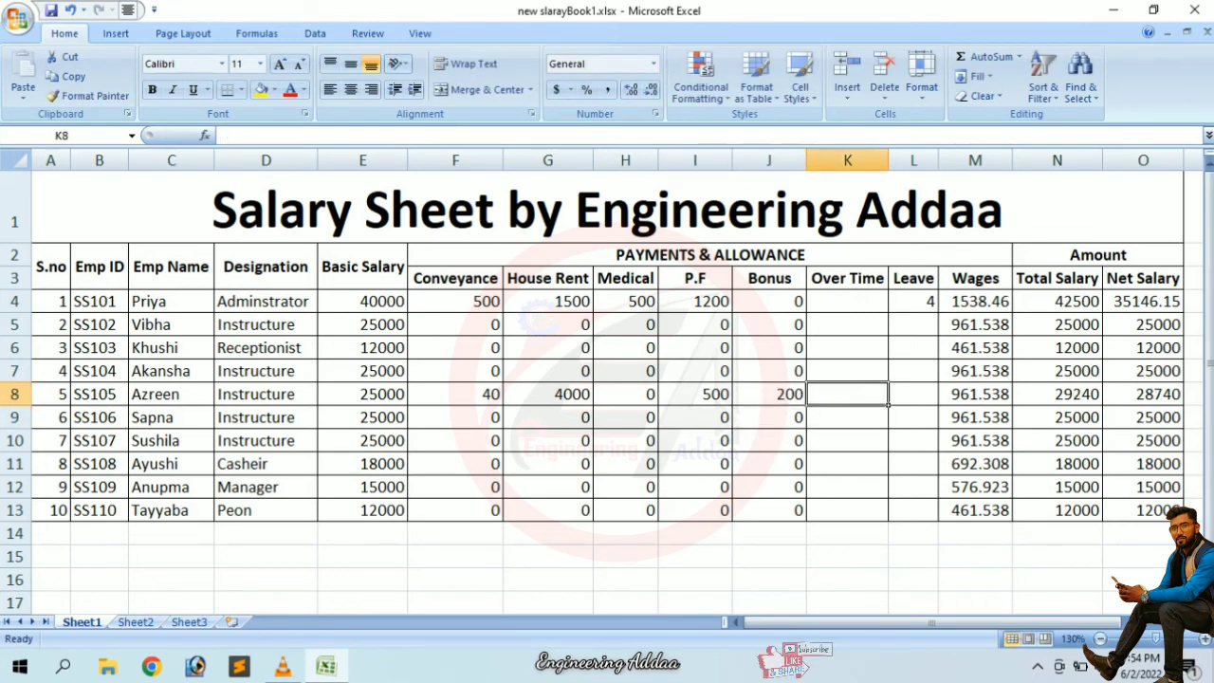
- Enter leave values 0, 0, 2, 6, 1 and 0 down the Leave column to L12
click(914, 324)
text(0)
key(Return)
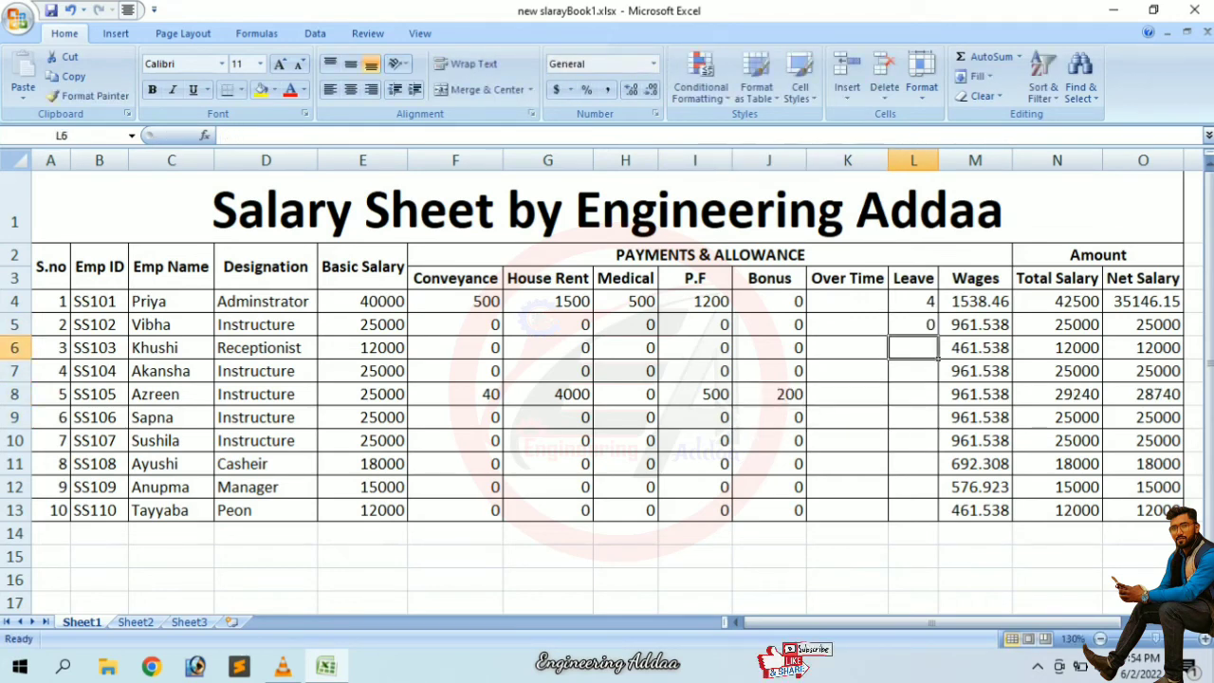
text(0)
key(Return)
text(0)
key(Return)
key(Return)
text(2)
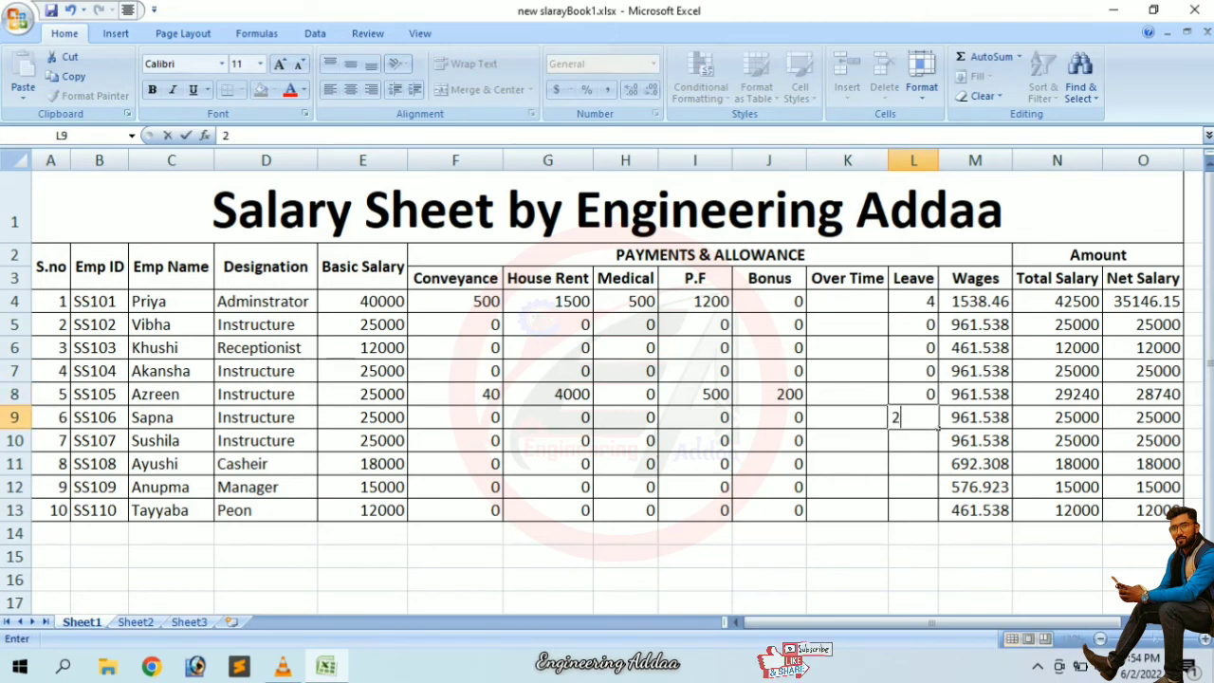
key(Return)
text(6)
key(Return)
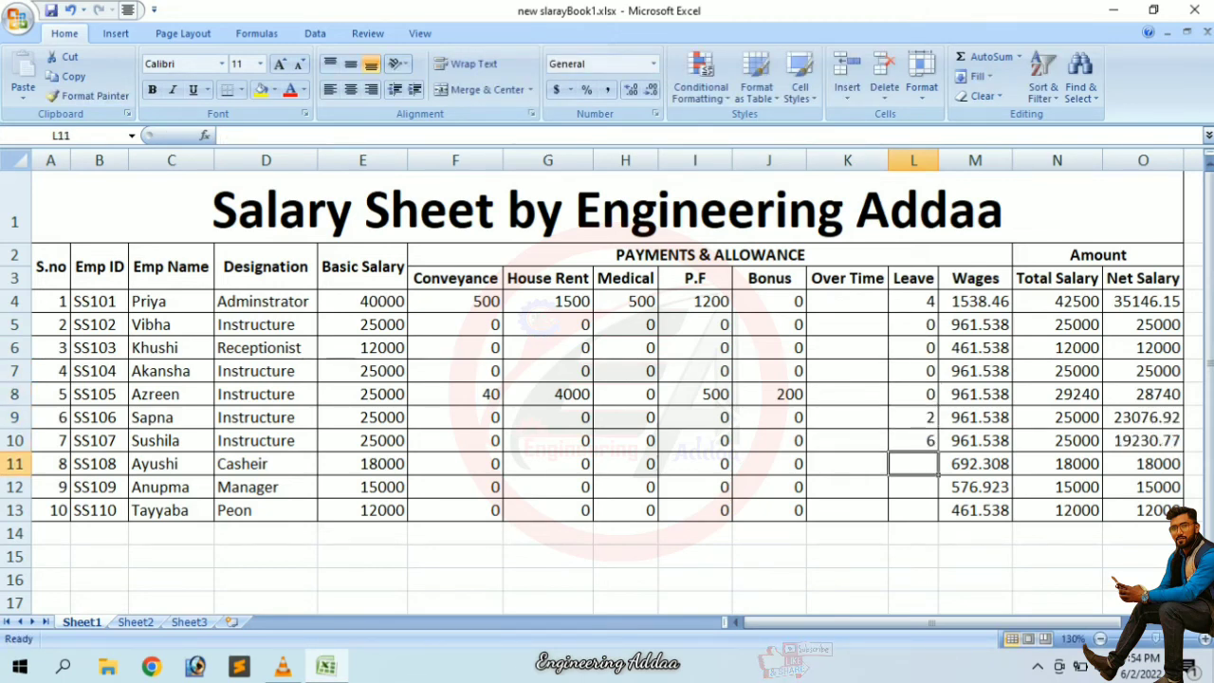
text(1)
key(Return)
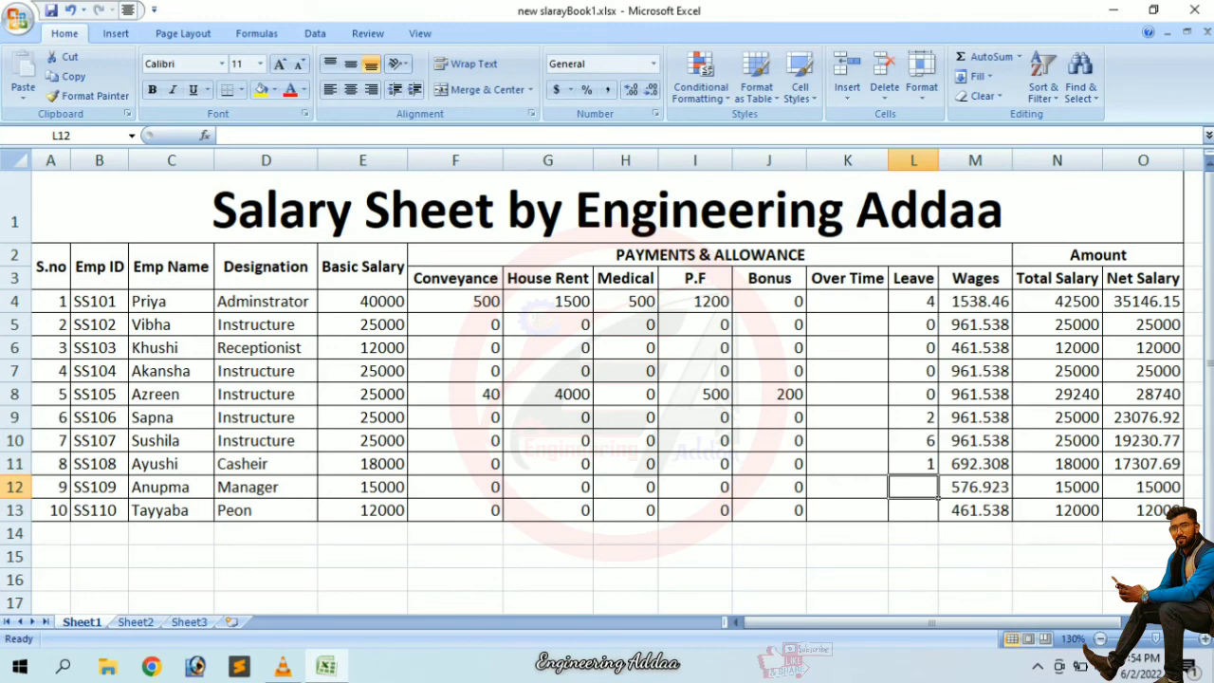
text(0)
key(Return)
key(Left)
- Enter 2 overtime in Over Time cell K9
key(Up)
key(Up)
key(Up)
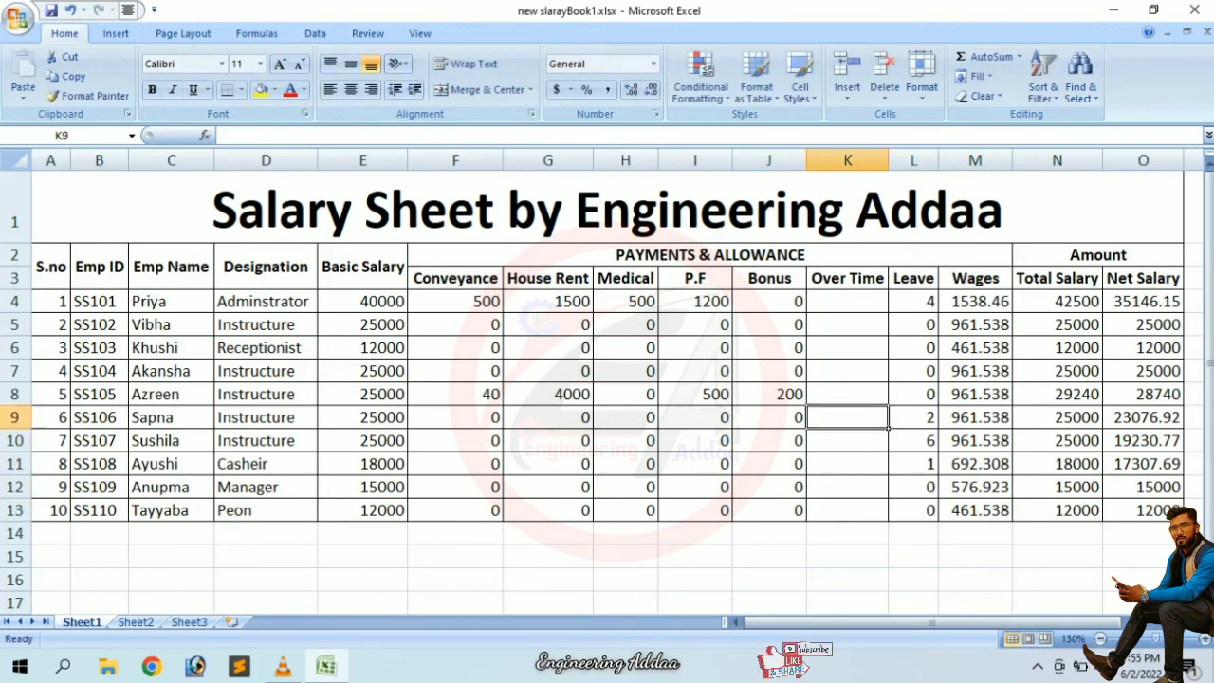
key(Up)
key(Up)
key(Up)
key(Up)
key(Up)
key(Down)
key(Down)
key(Down)
key(Down)
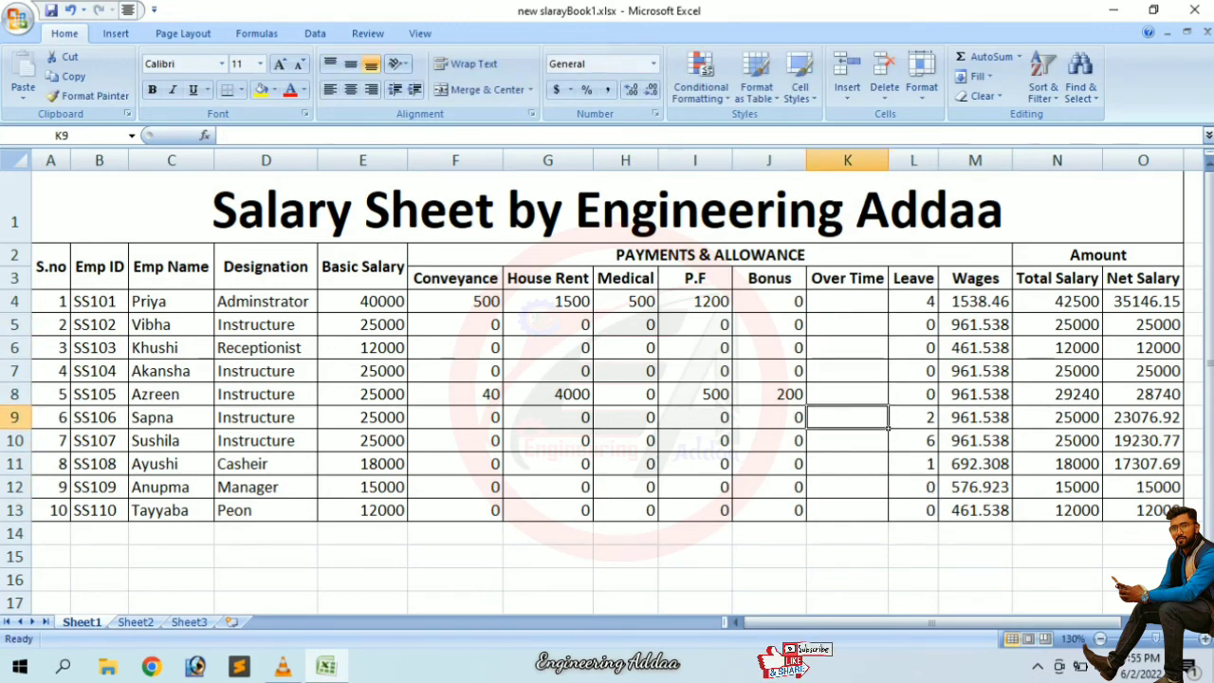
text(2)
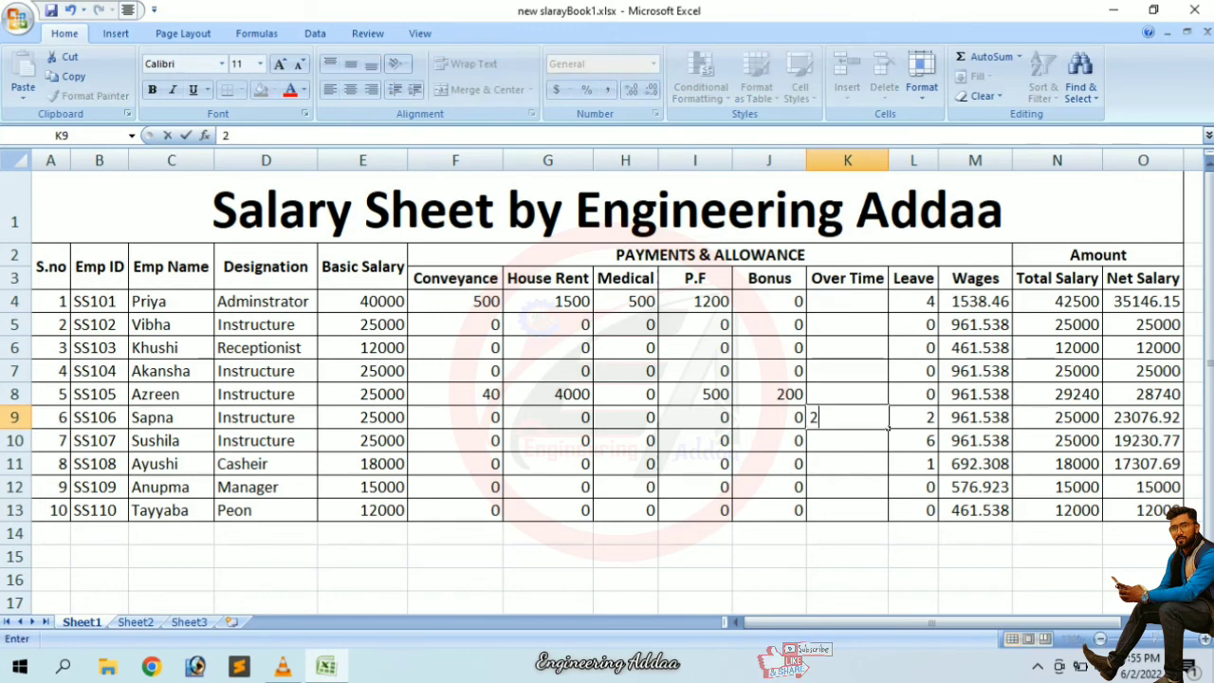
key(Return)
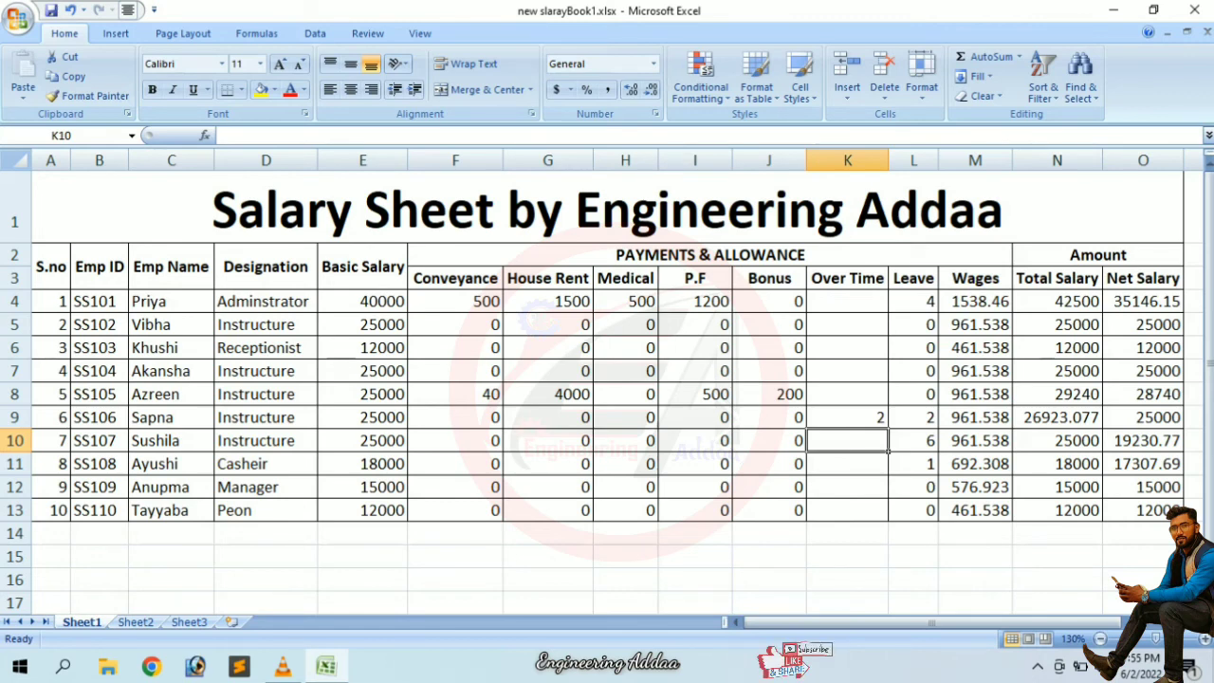
click(607, 211)
- Give the title cell A1 a fill colour from the Fill Color palette
click(274, 90)
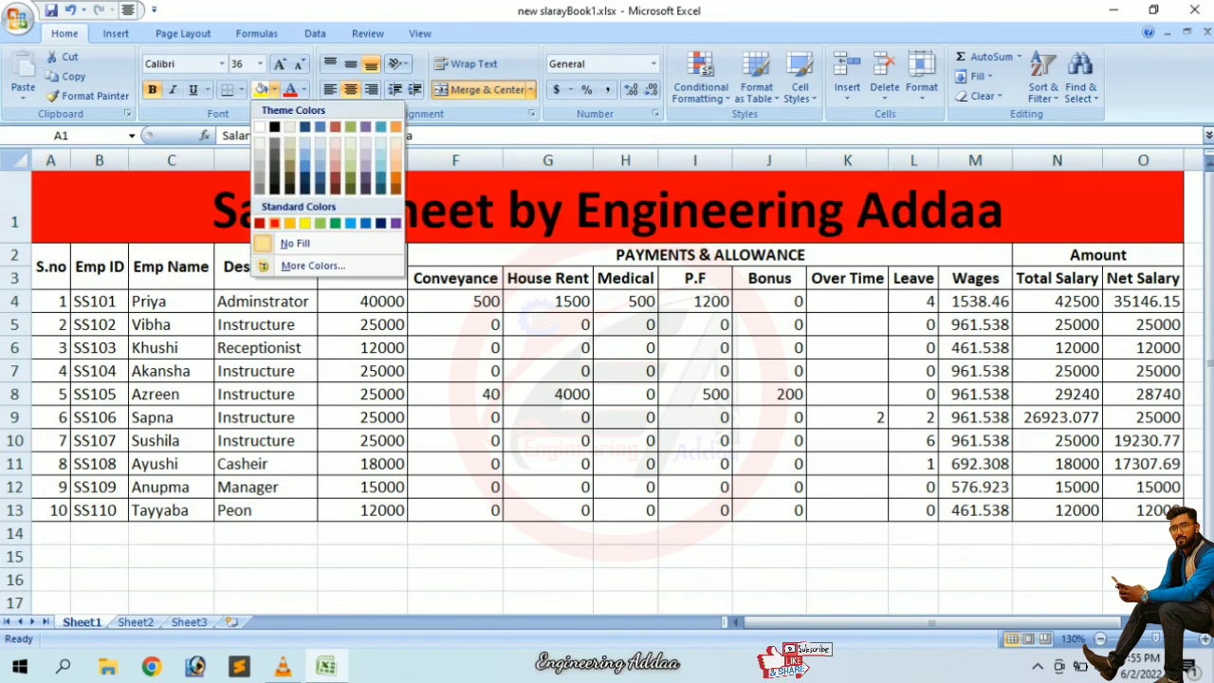
click(290, 223)
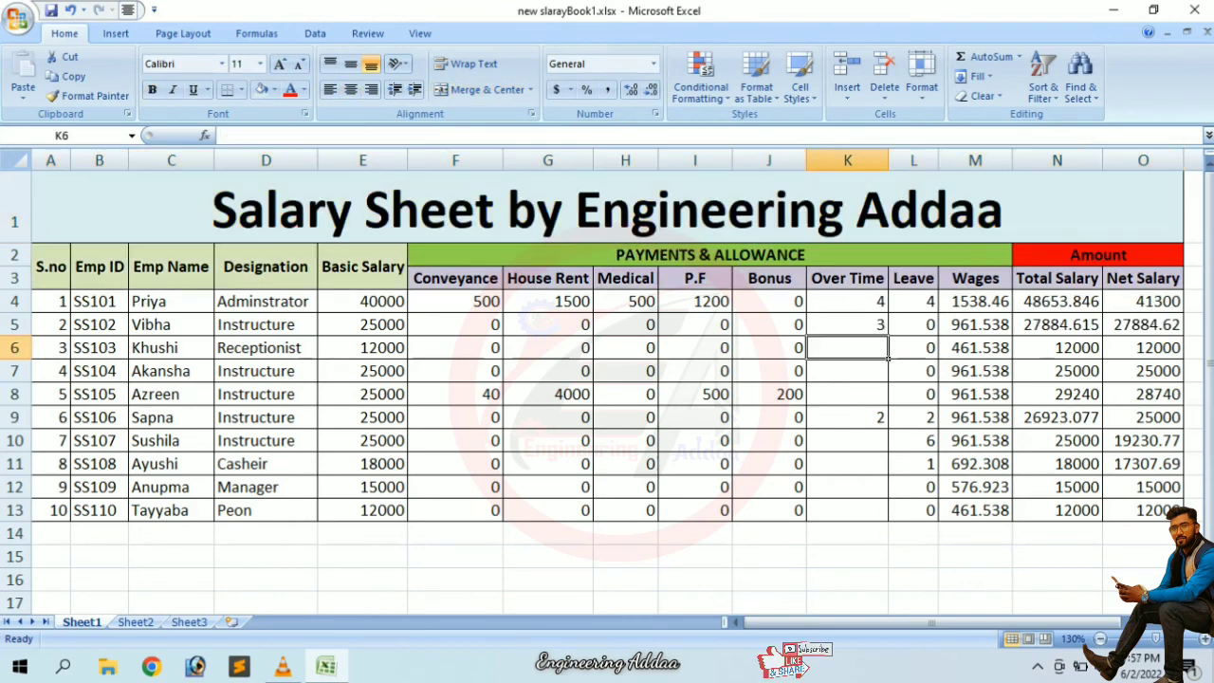
- Enter 7 leave days in L6 and 0 Over Time in K6 through K13
text(7)
key(Return)
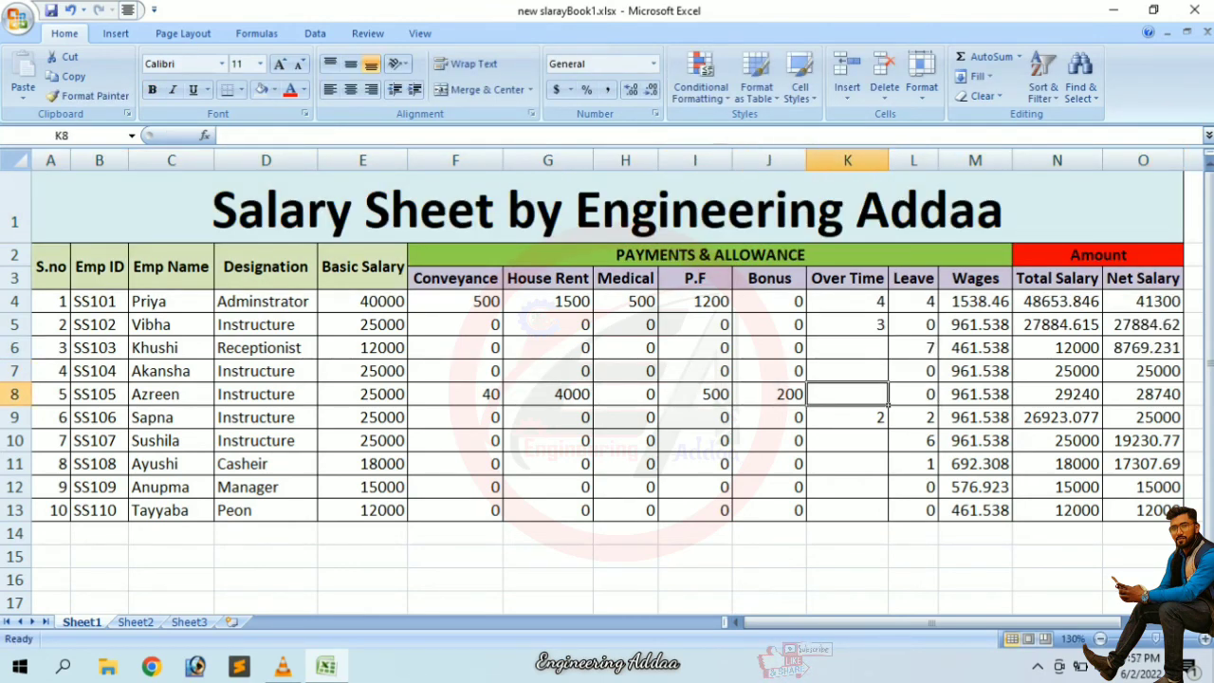
click(848, 347)
text(0)
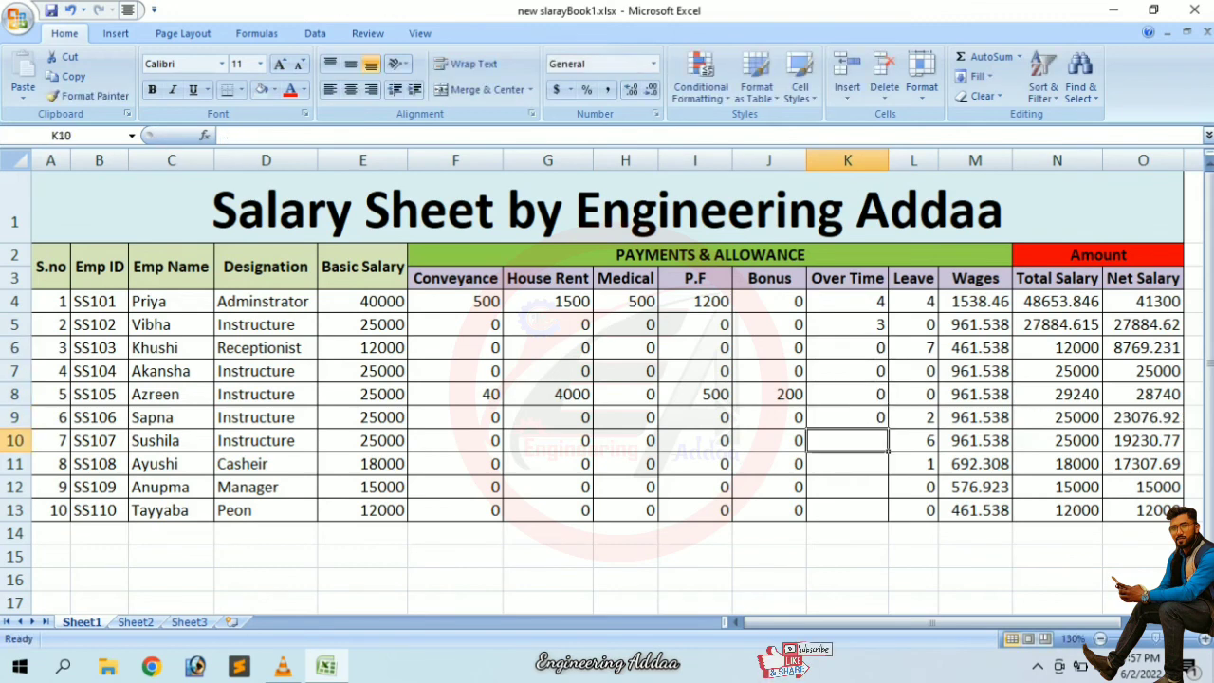
text( 0 0 0 0 0 0 0)
key(Left)
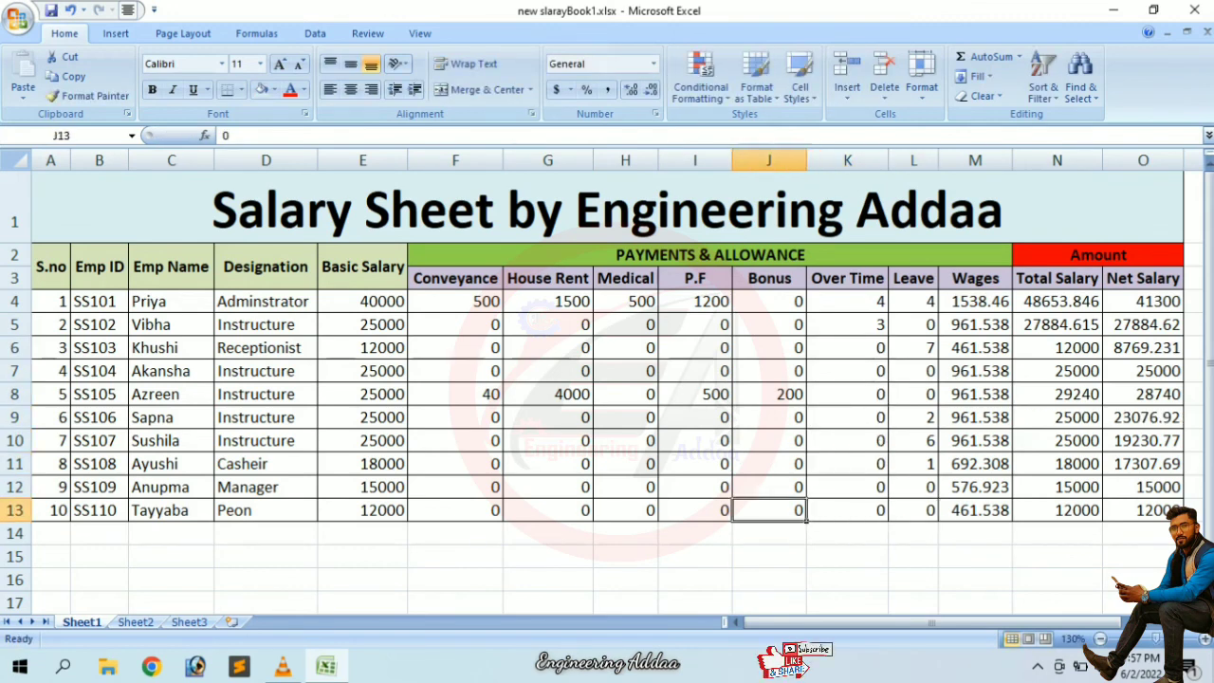
key(Left)
key(Left)
key(Up)
- Enter P.F 100 in I12 and 40 in I13
click(695, 487)
text(1)
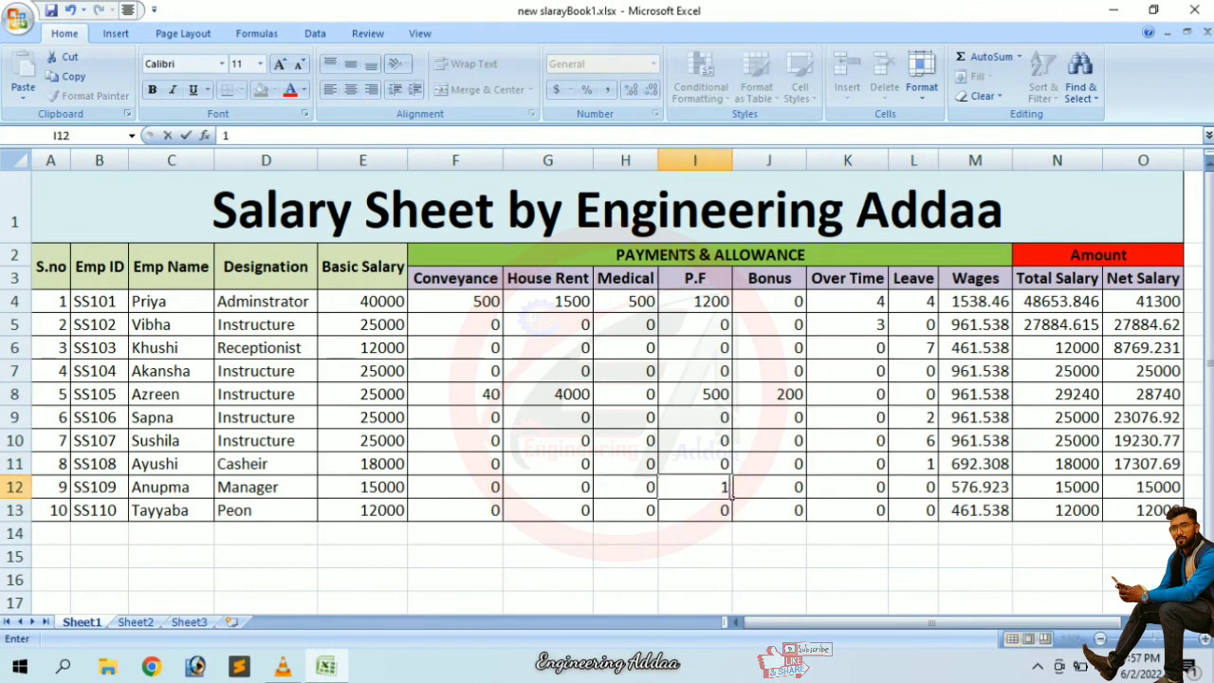
text(00)
key(Return)
text(40)
key(Up)
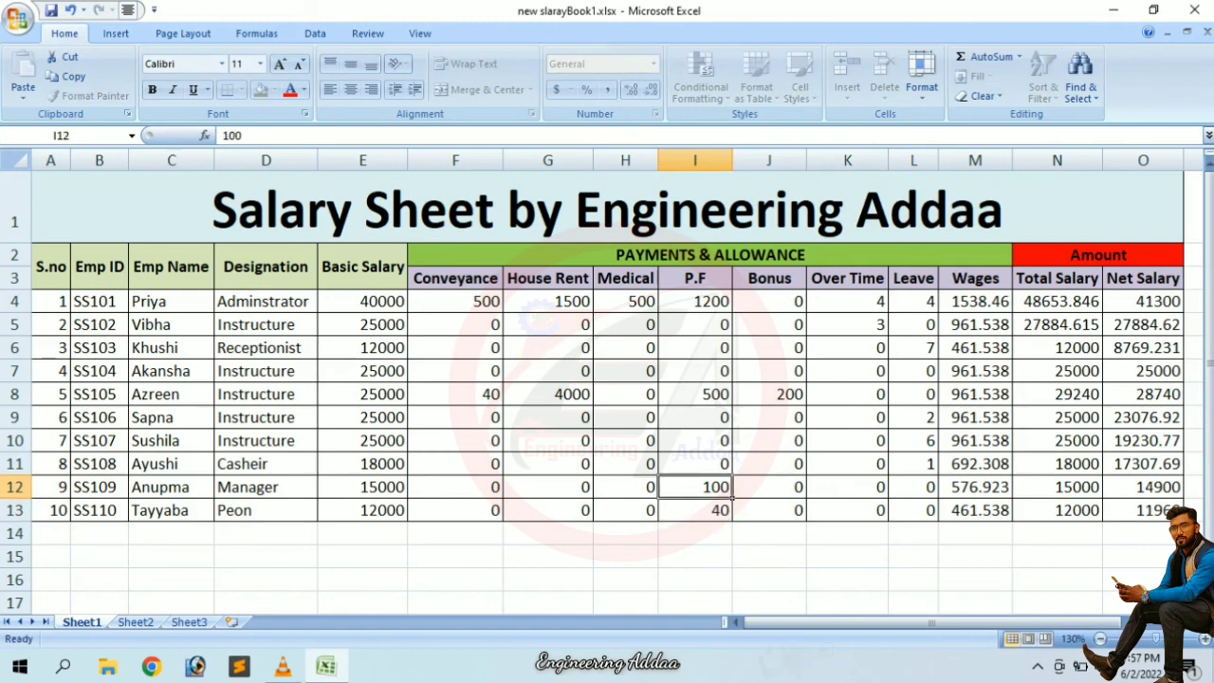